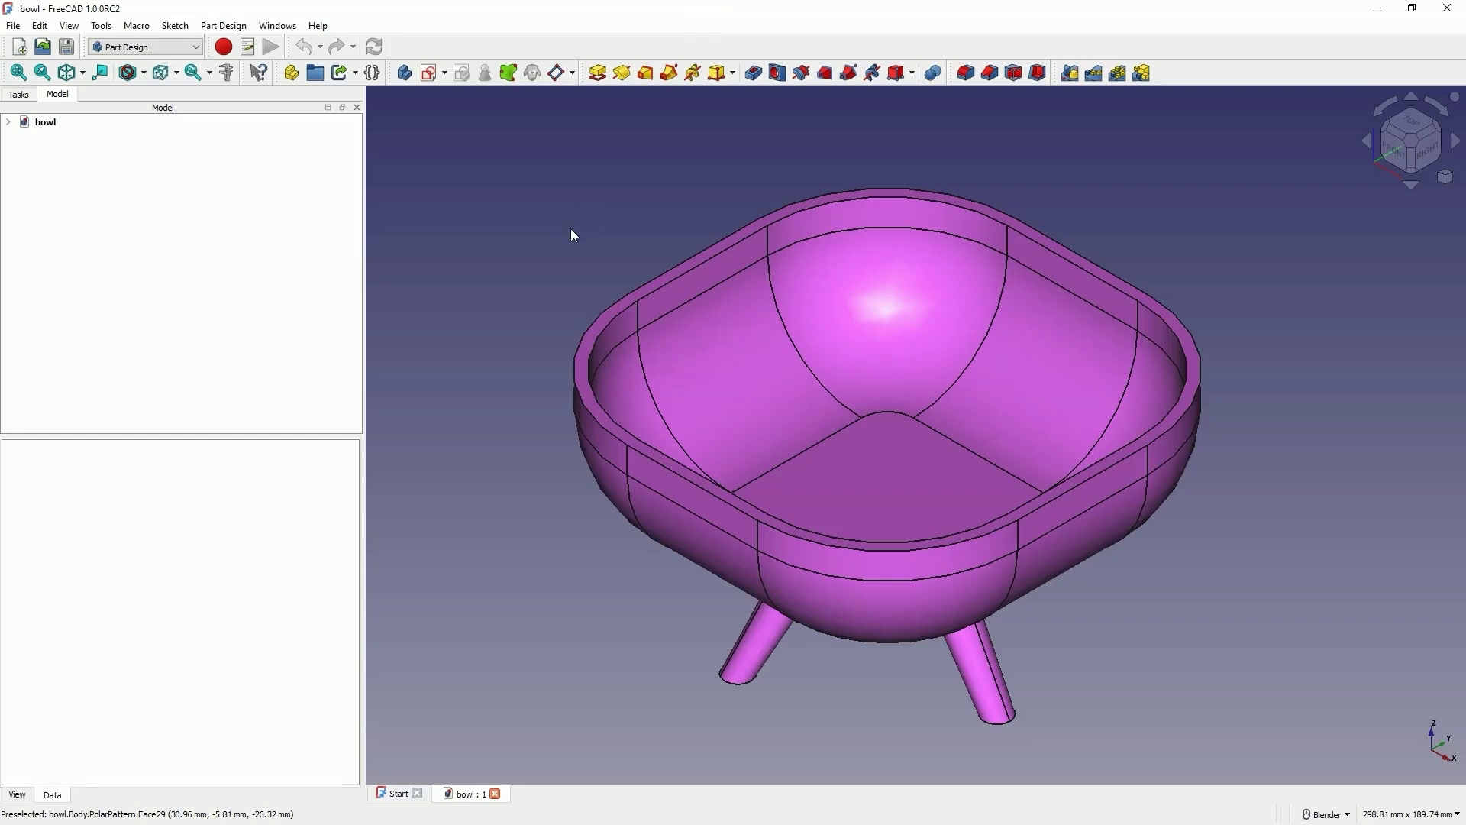
Step: Create a new document and start a sketch attached to the XY plane
{"action": "left_click", "coordinate": [544, 154]}
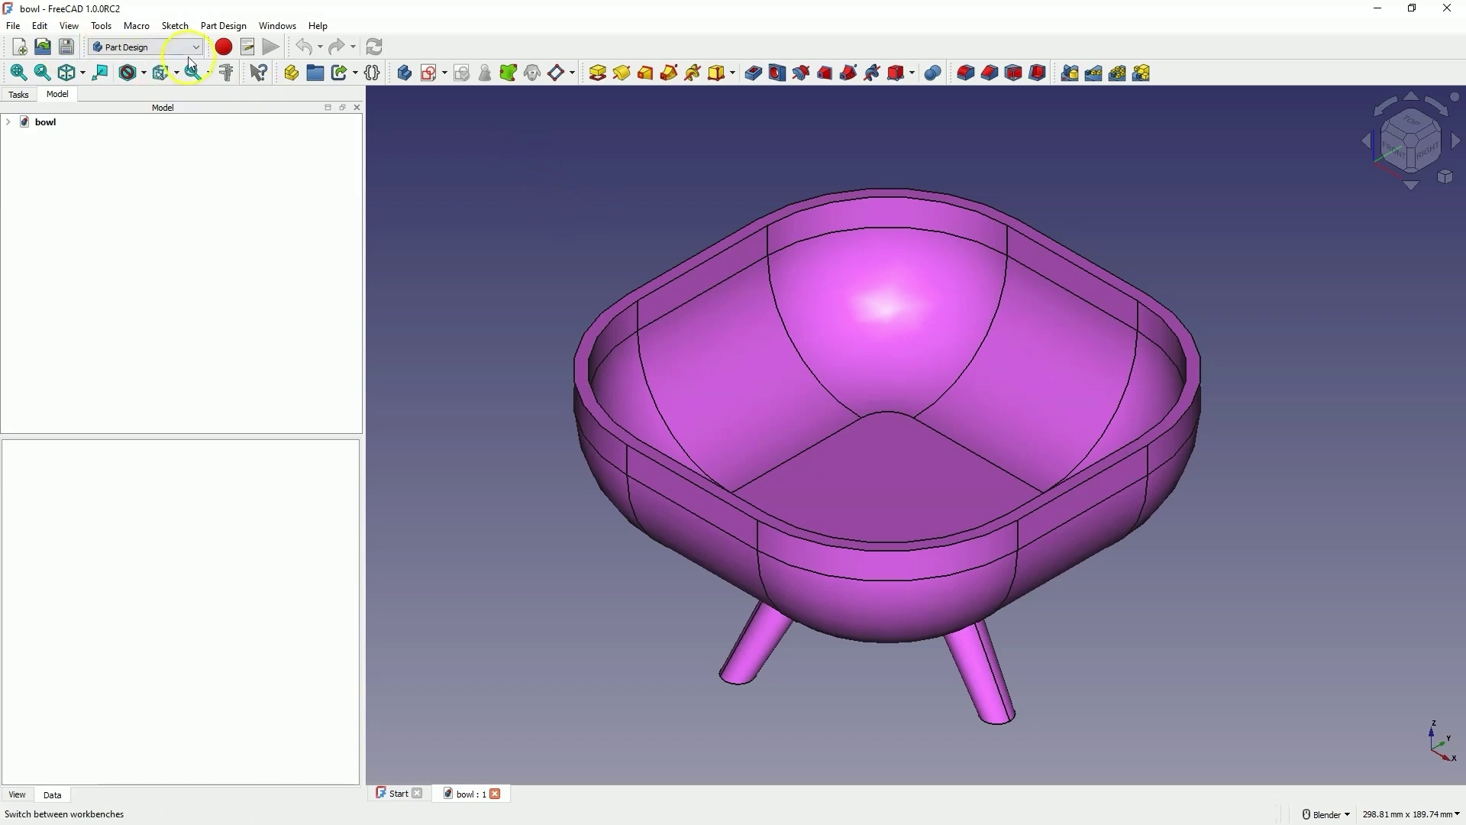
{"action": "left_click", "coordinate": [19, 46]}
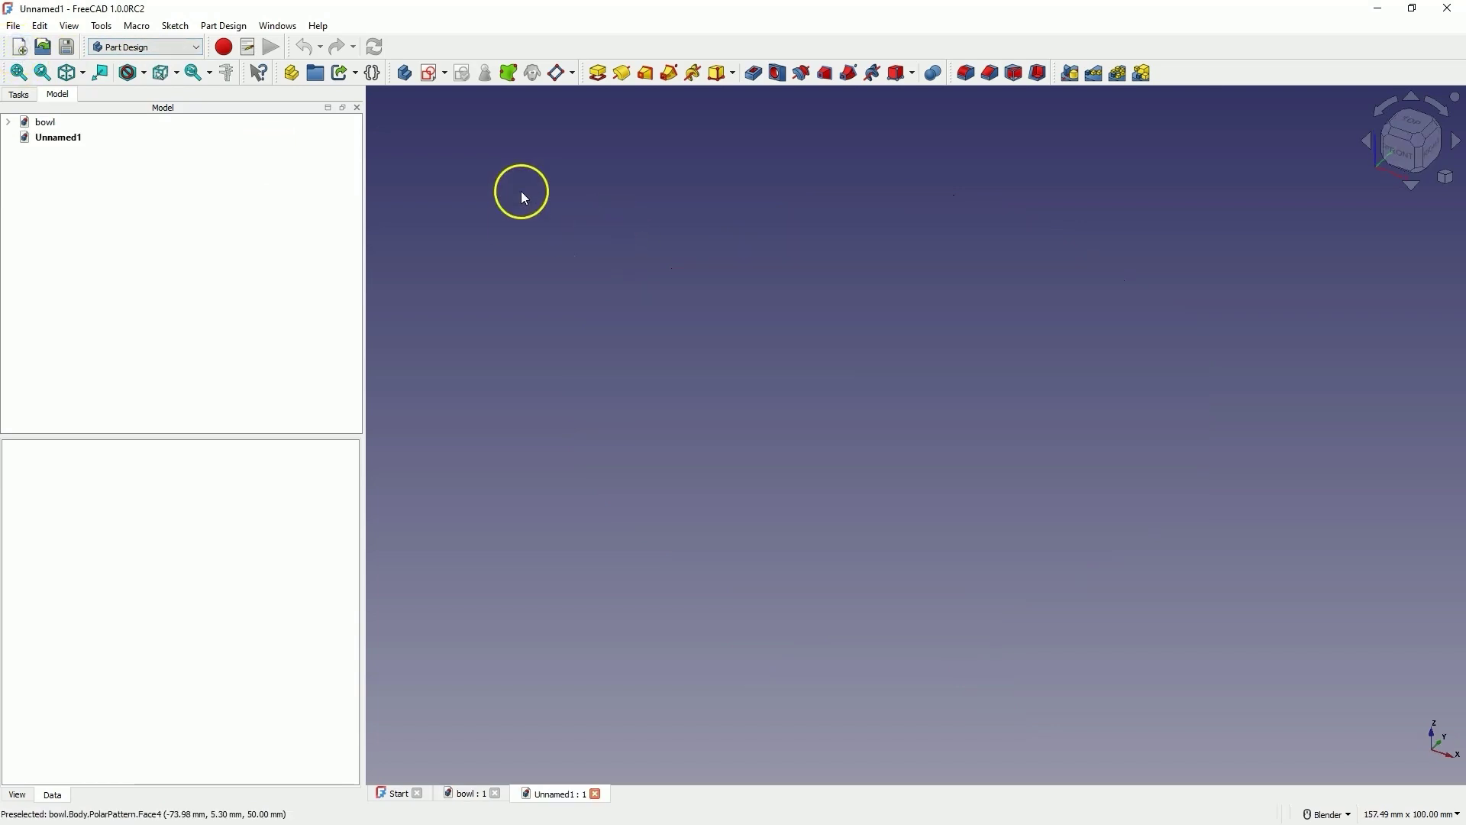
{"action": "left_click", "coordinate": [430, 76]}
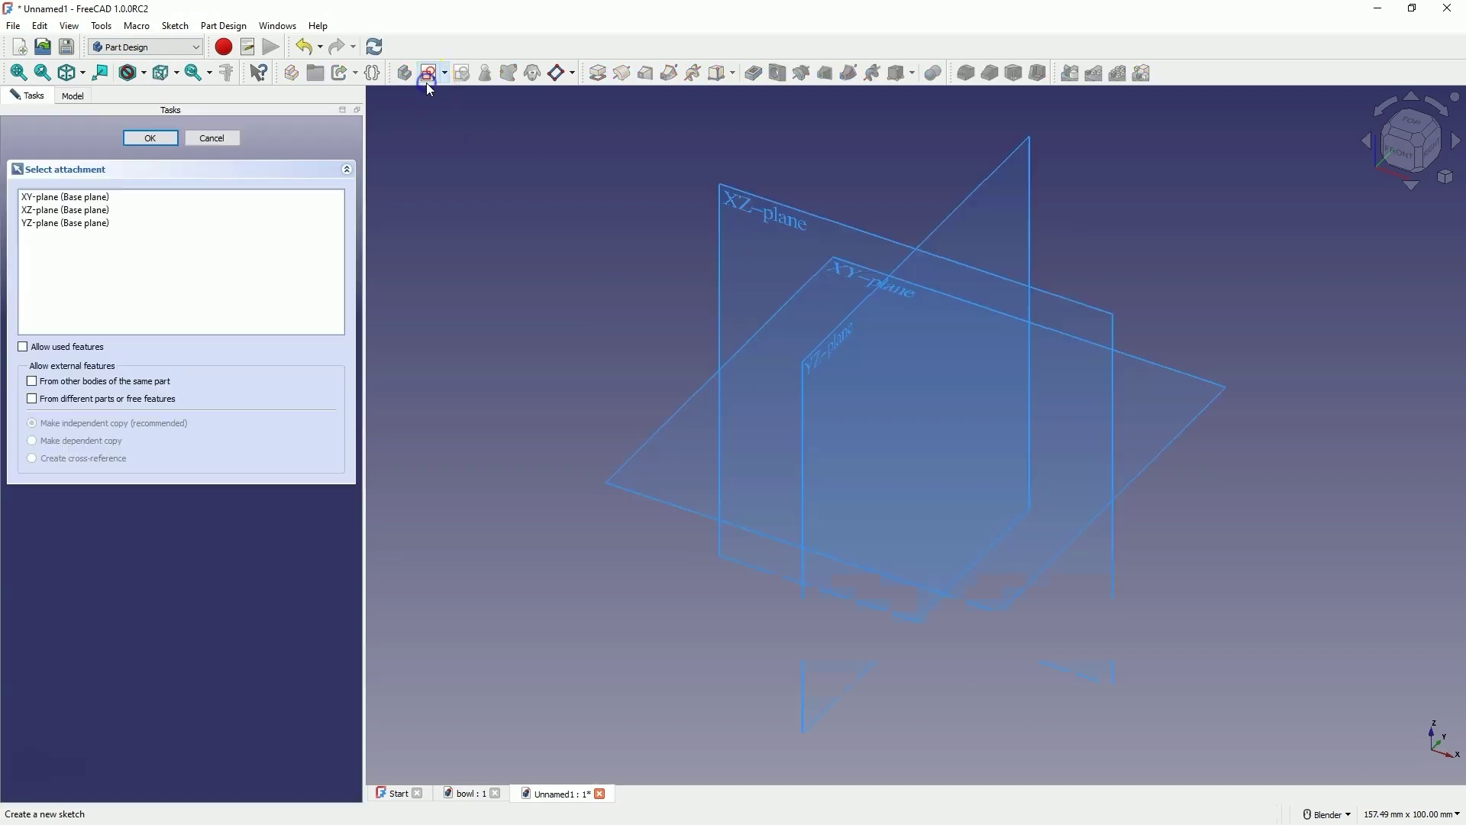
{"action": "left_click", "coordinate": [845, 273]}
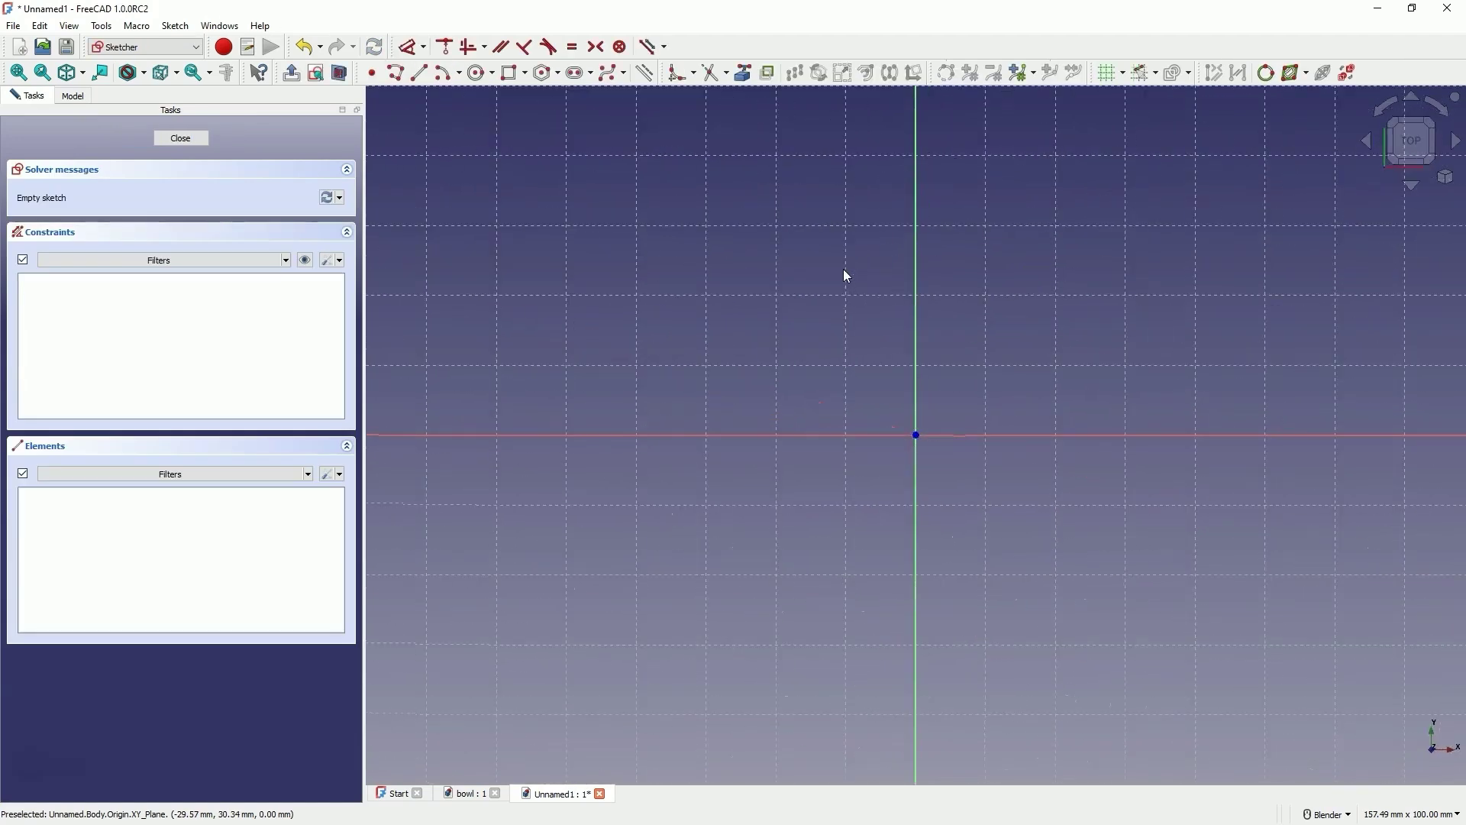
{"action": "left_click", "coordinate": [526, 73]}
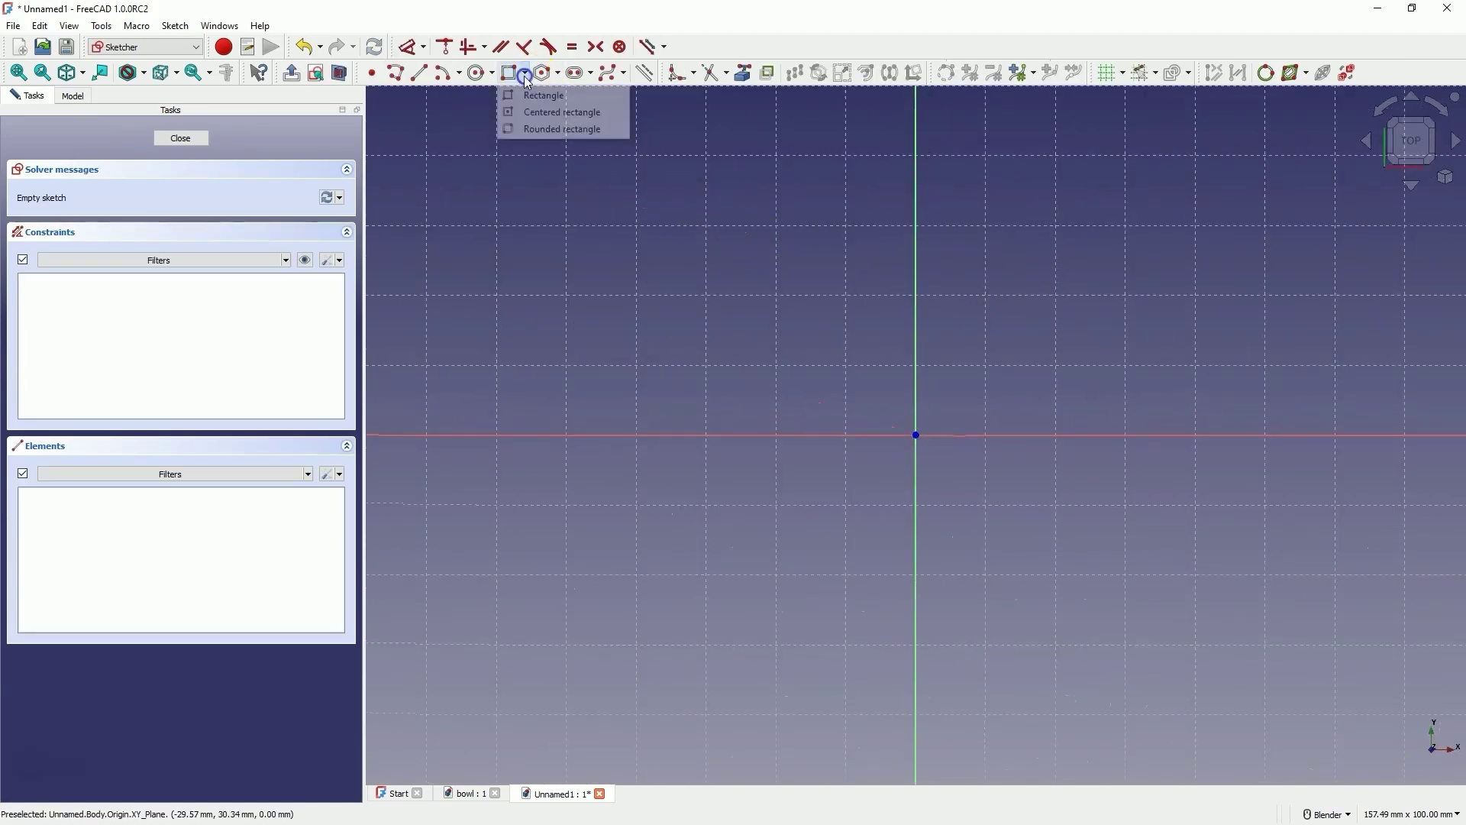
Step: Draw a rounded rectangle centred on the origin, 150 × 150 mm with 50 mm corner radii
{"action": "left_click", "coordinate": [557, 119]}
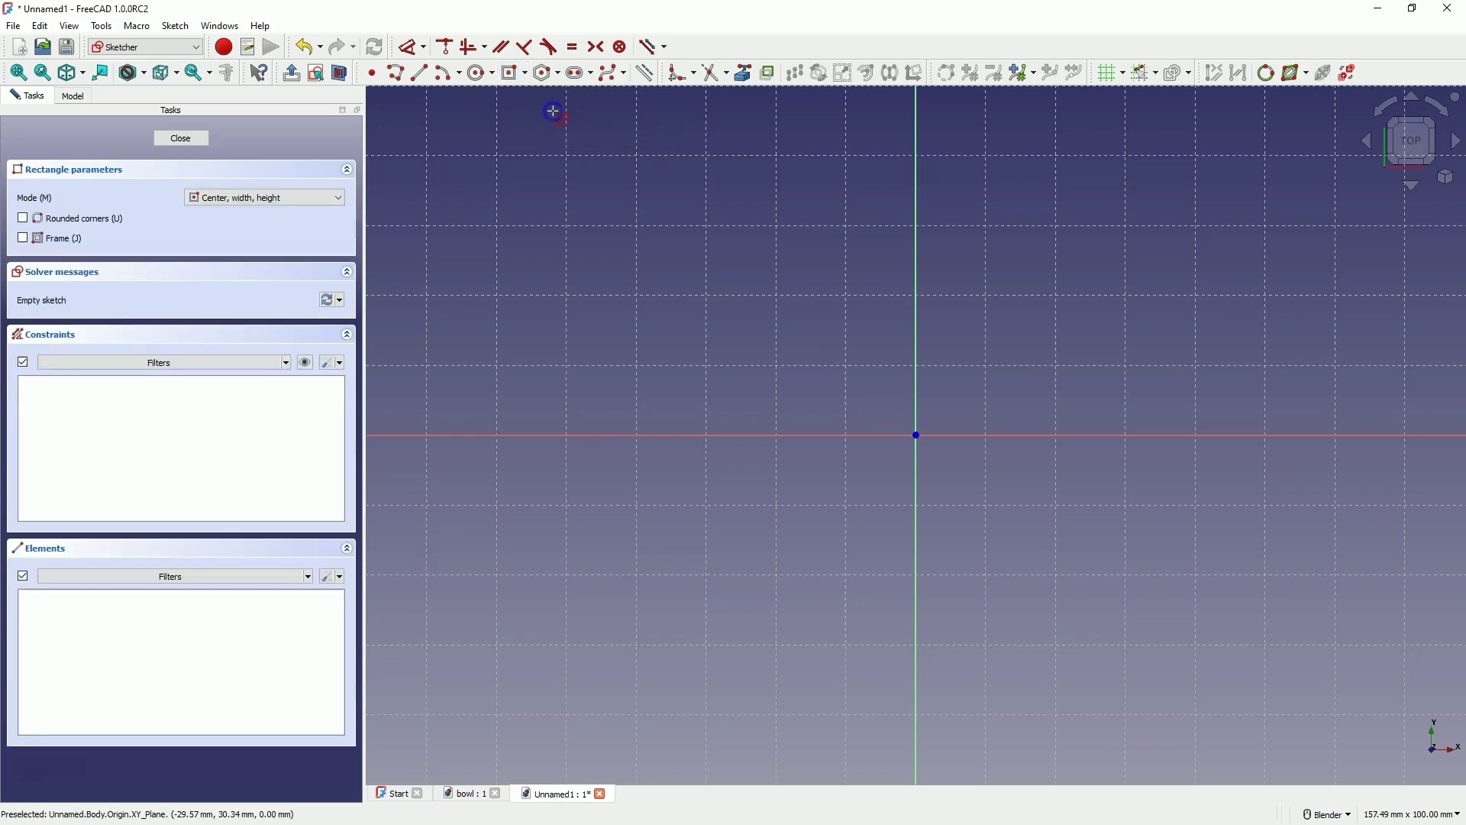
{"action": "left_click", "coordinate": [916, 434]}
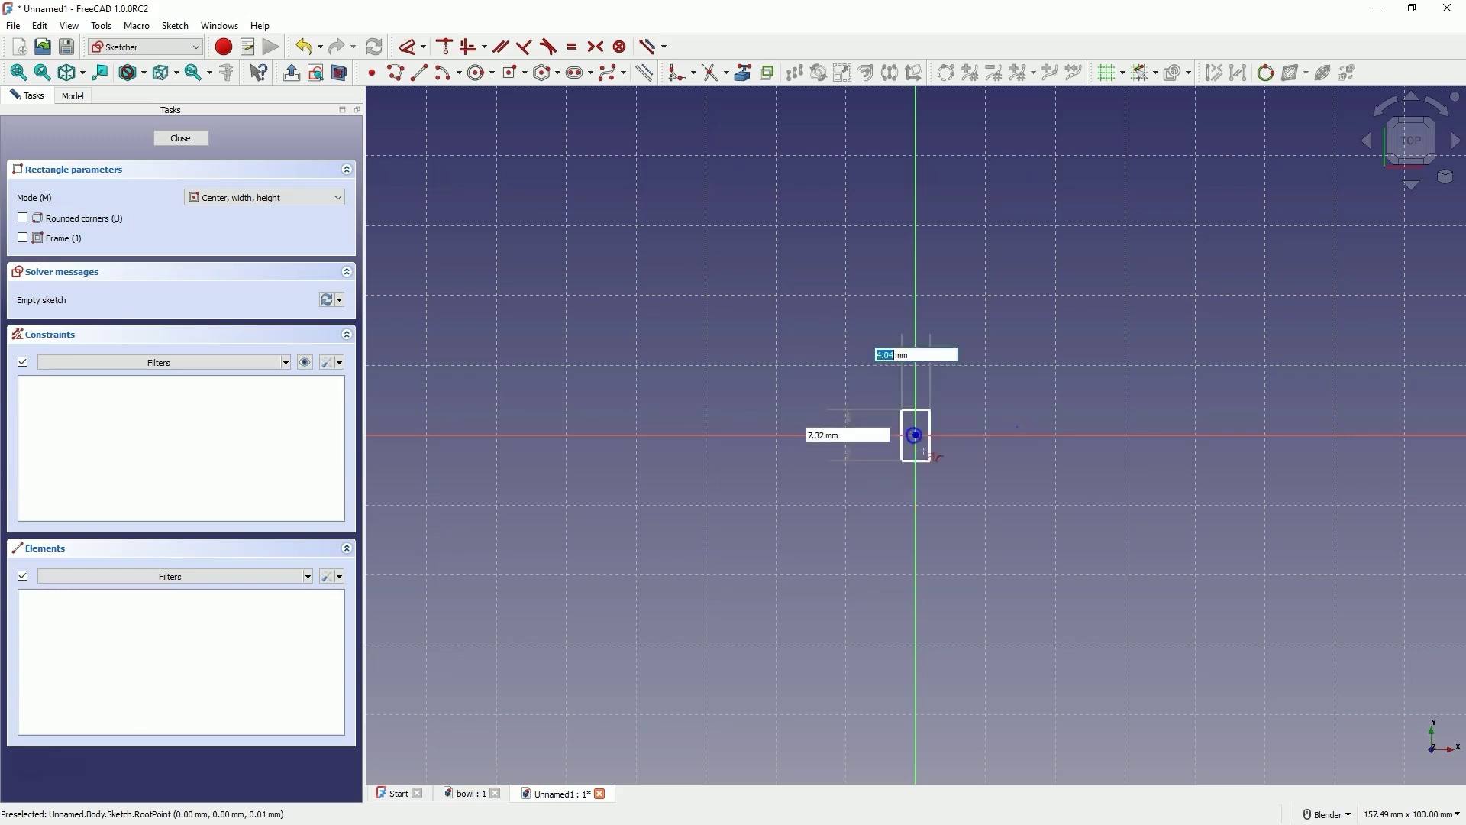
{"action": "left_click_drag", "start_coordinate": [929, 458], "coordinate": [1036, 524]}
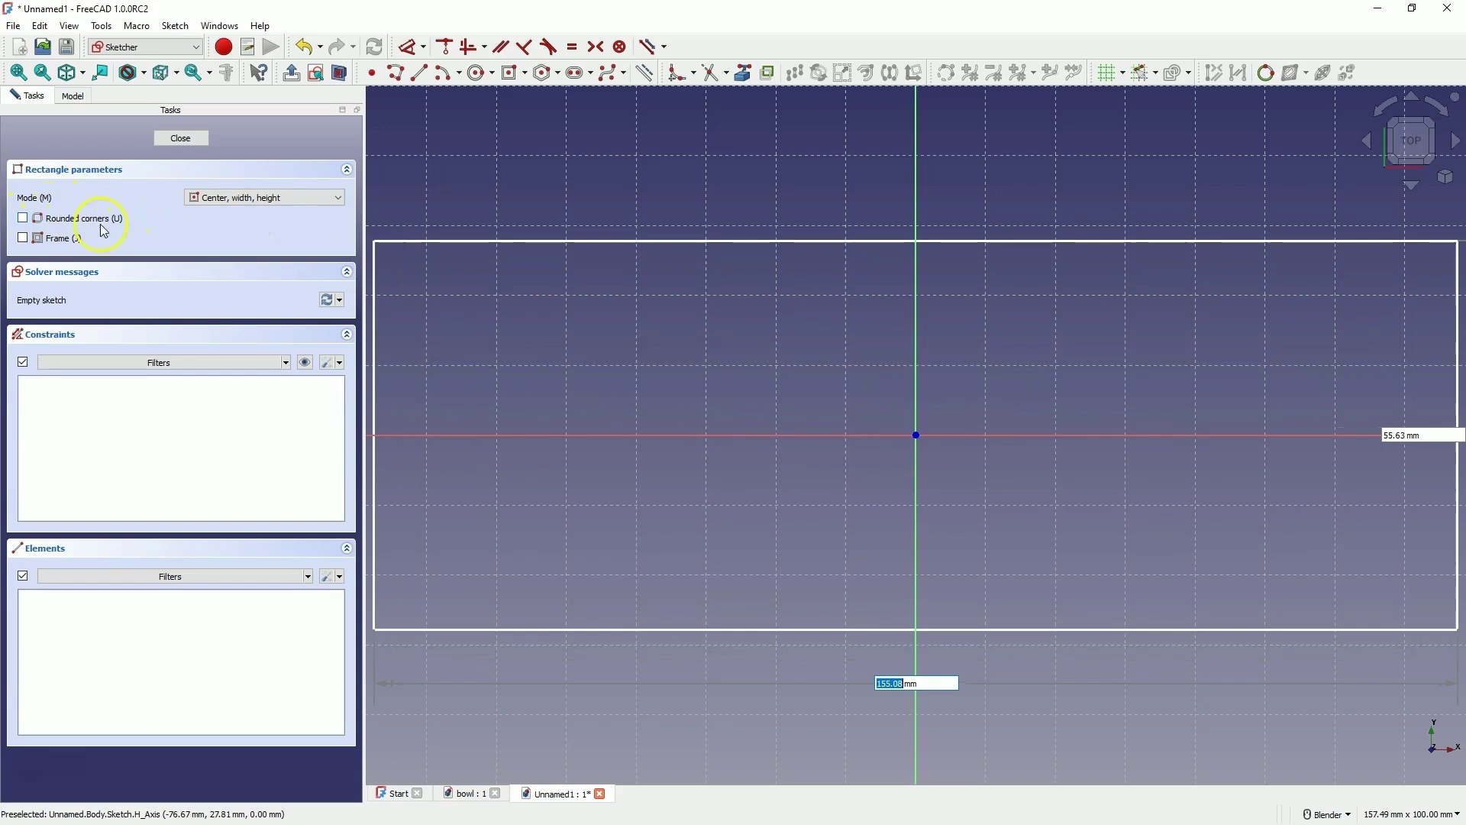
{"action": "left_click", "coordinate": [32, 223]}
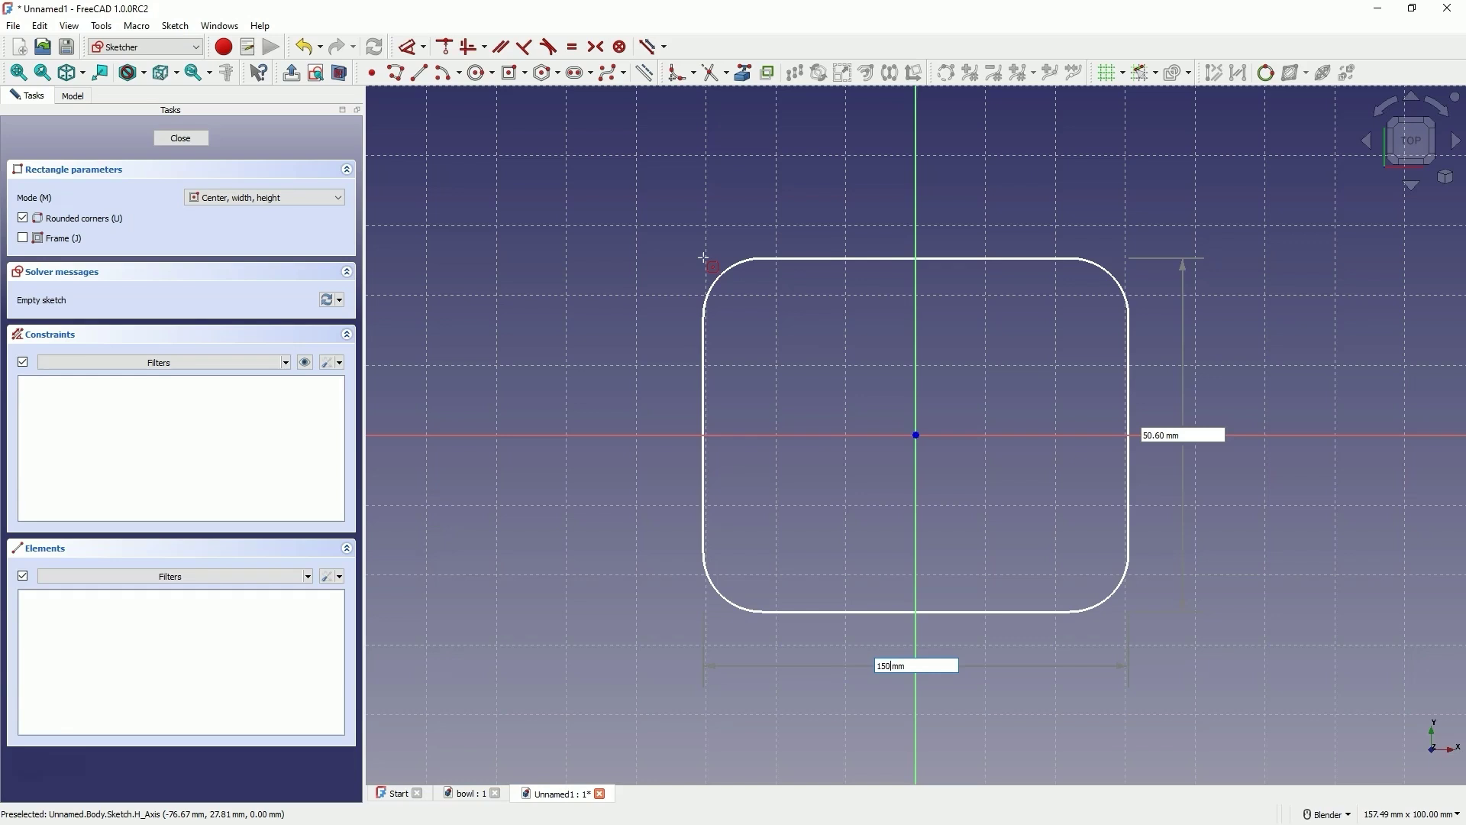
{"action": "key", "text": "Return"}
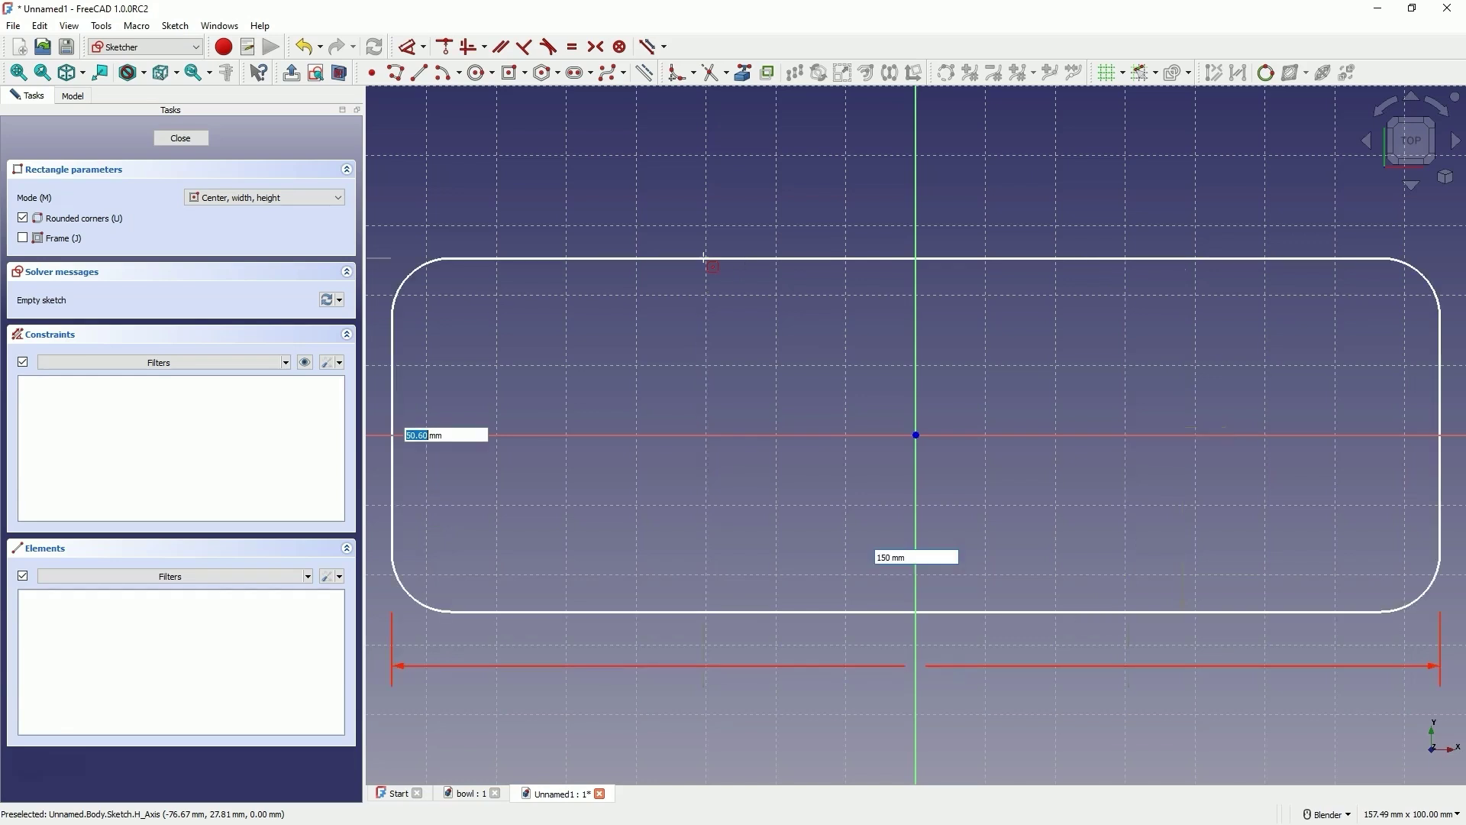
{"action": "type", "text": "150"}
{"action": "key", "text": "Return"}
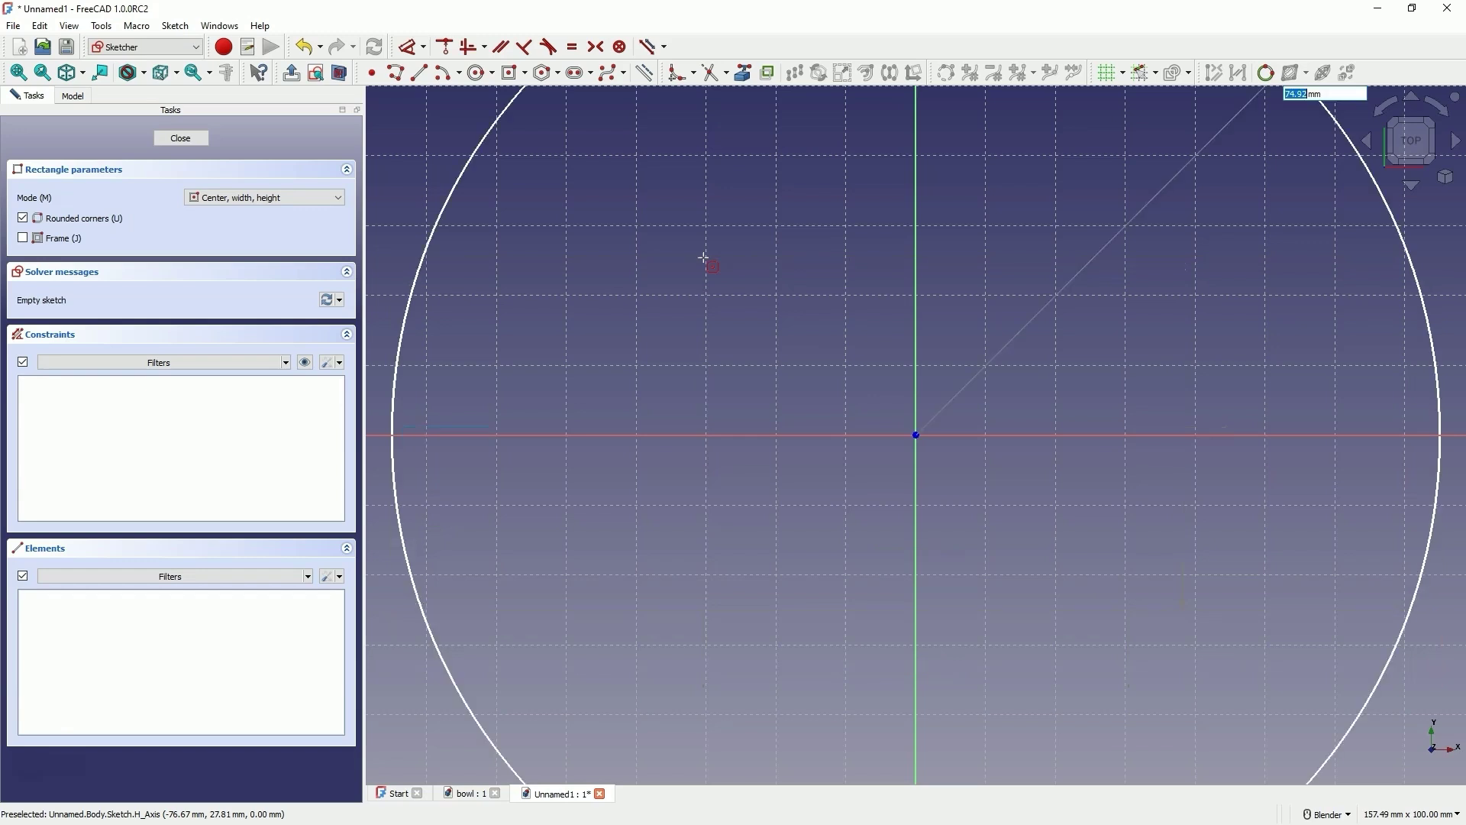
{"action": "scroll", "coordinate": [791, 331], "scroll_direction": "down", "scroll_amount": 3}
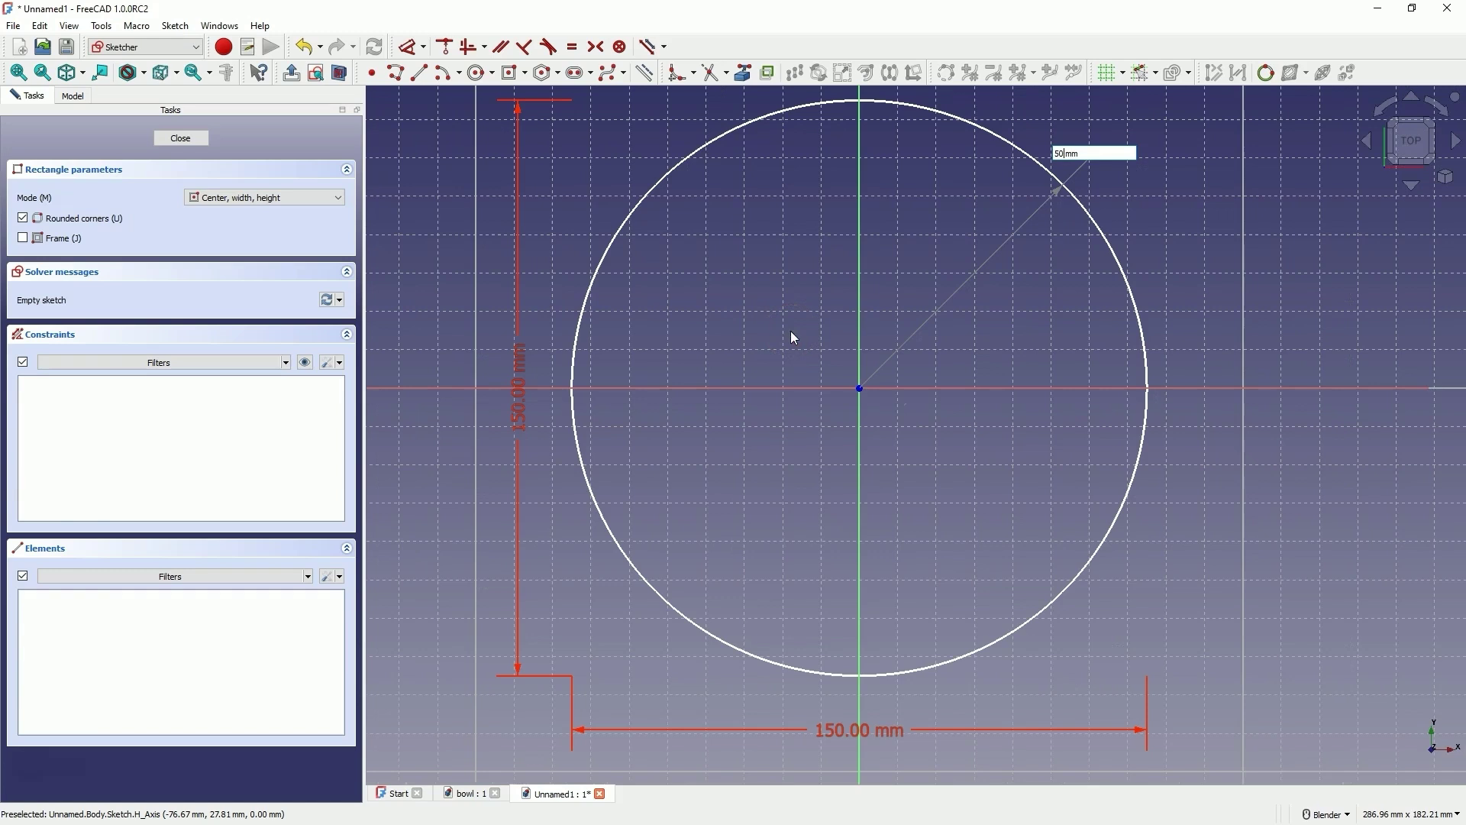
{"action": "key", "text": "Return"}
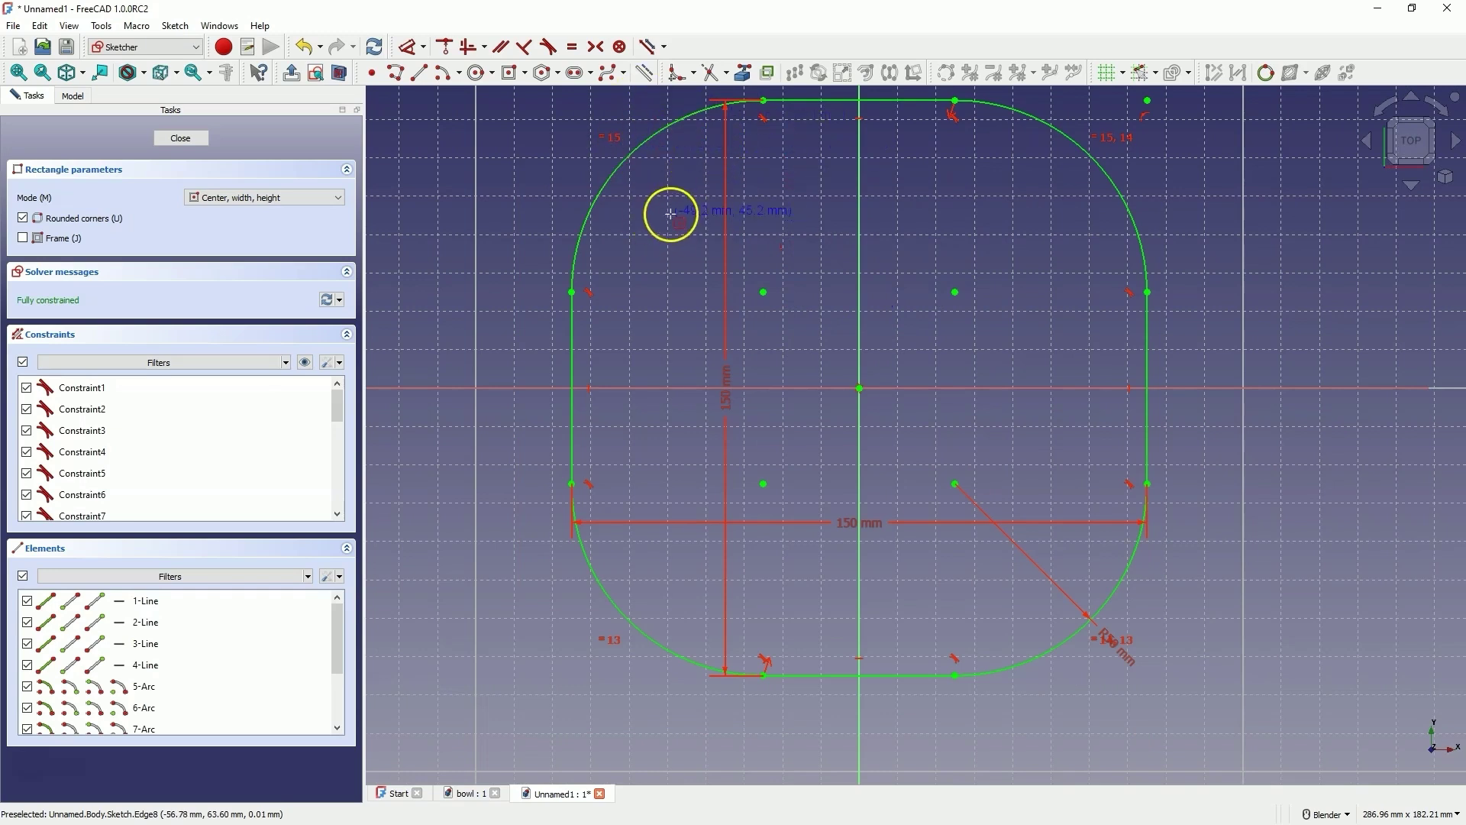
Step: Exit the rectangle tool, glance at the Dimension constraint list, and zoom out
{"action": "right_click", "coordinate": [550, 164]}
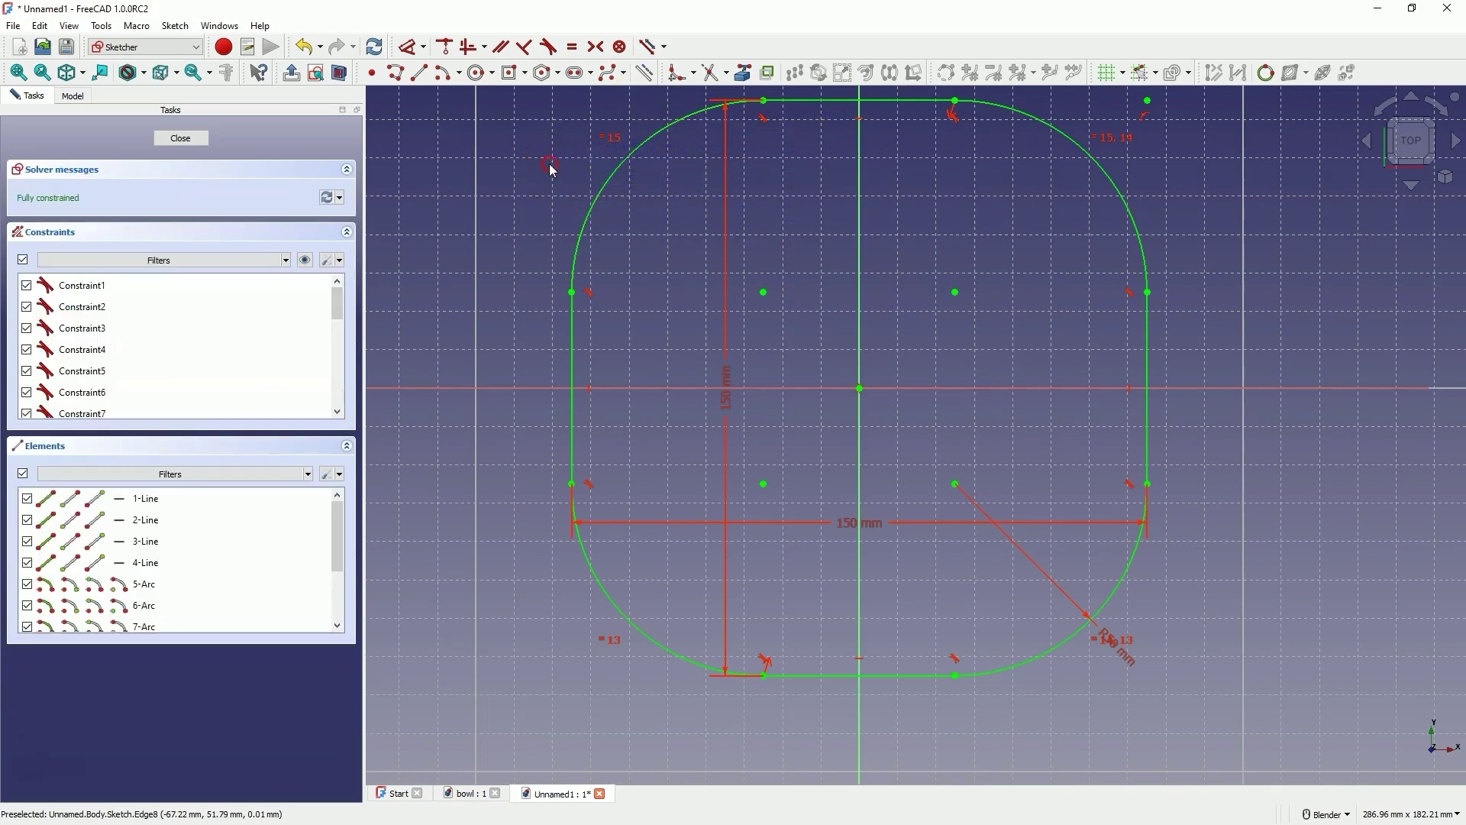
{"action": "left_click", "coordinate": [426, 48]}
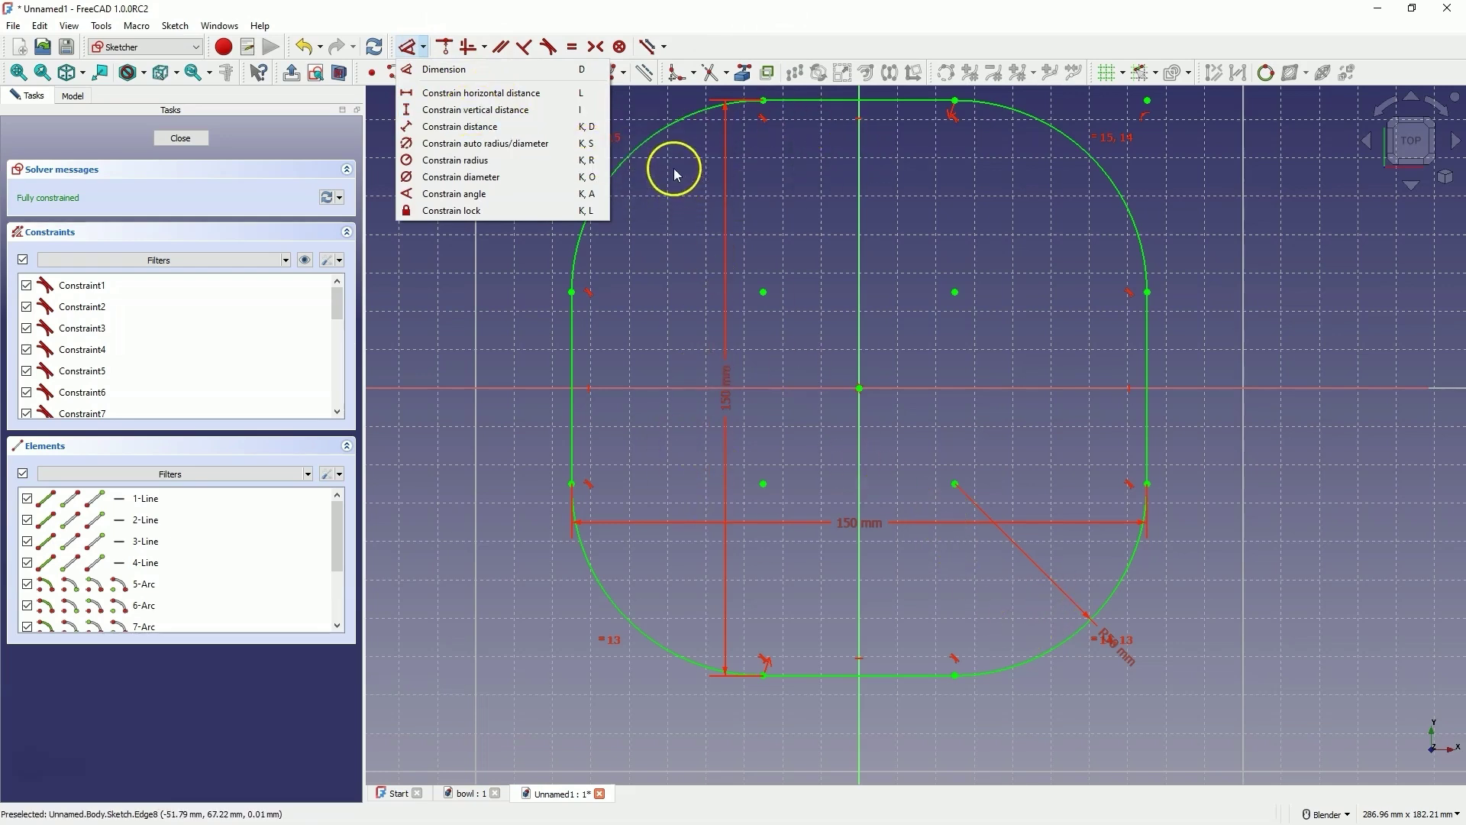
{"action": "left_click", "coordinate": [675, 177]}
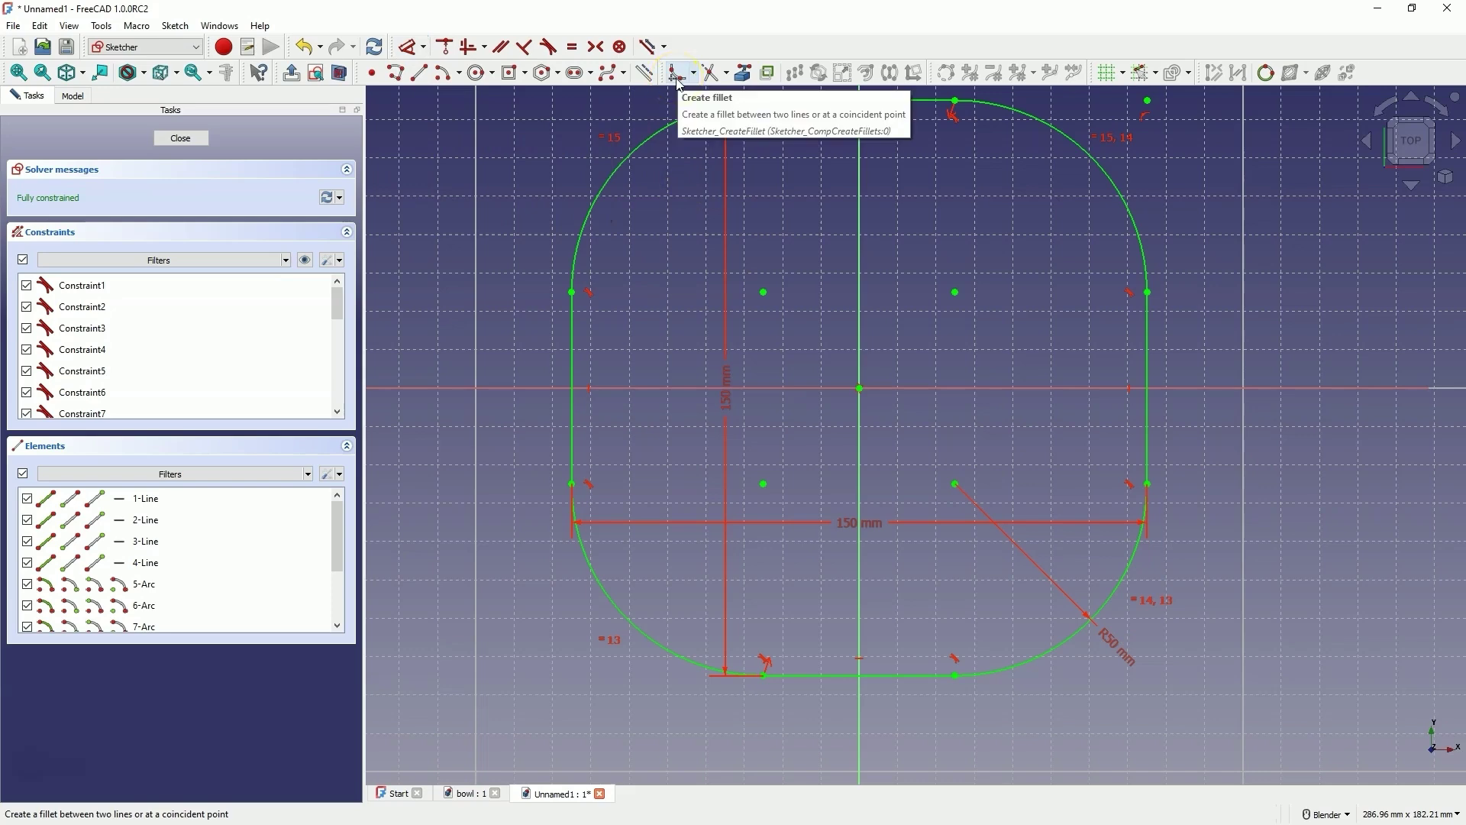
{"action": "scroll", "coordinate": [610, 176], "scroll_direction": "down", "scroll_amount": 3}
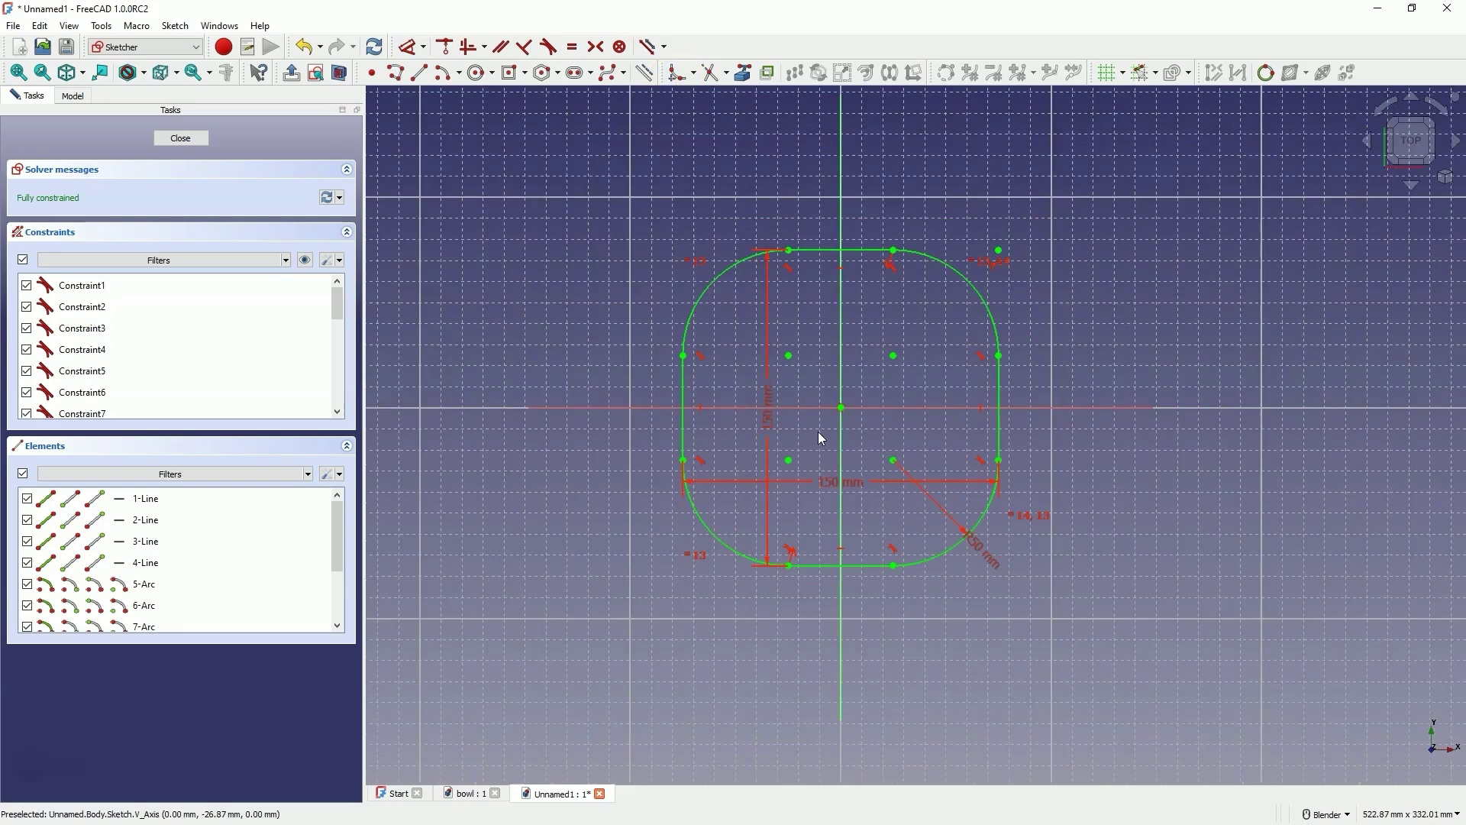
Step: Draw a second rectangle above-left of the rounded square
{"action": "left_click", "coordinate": [509, 71]}
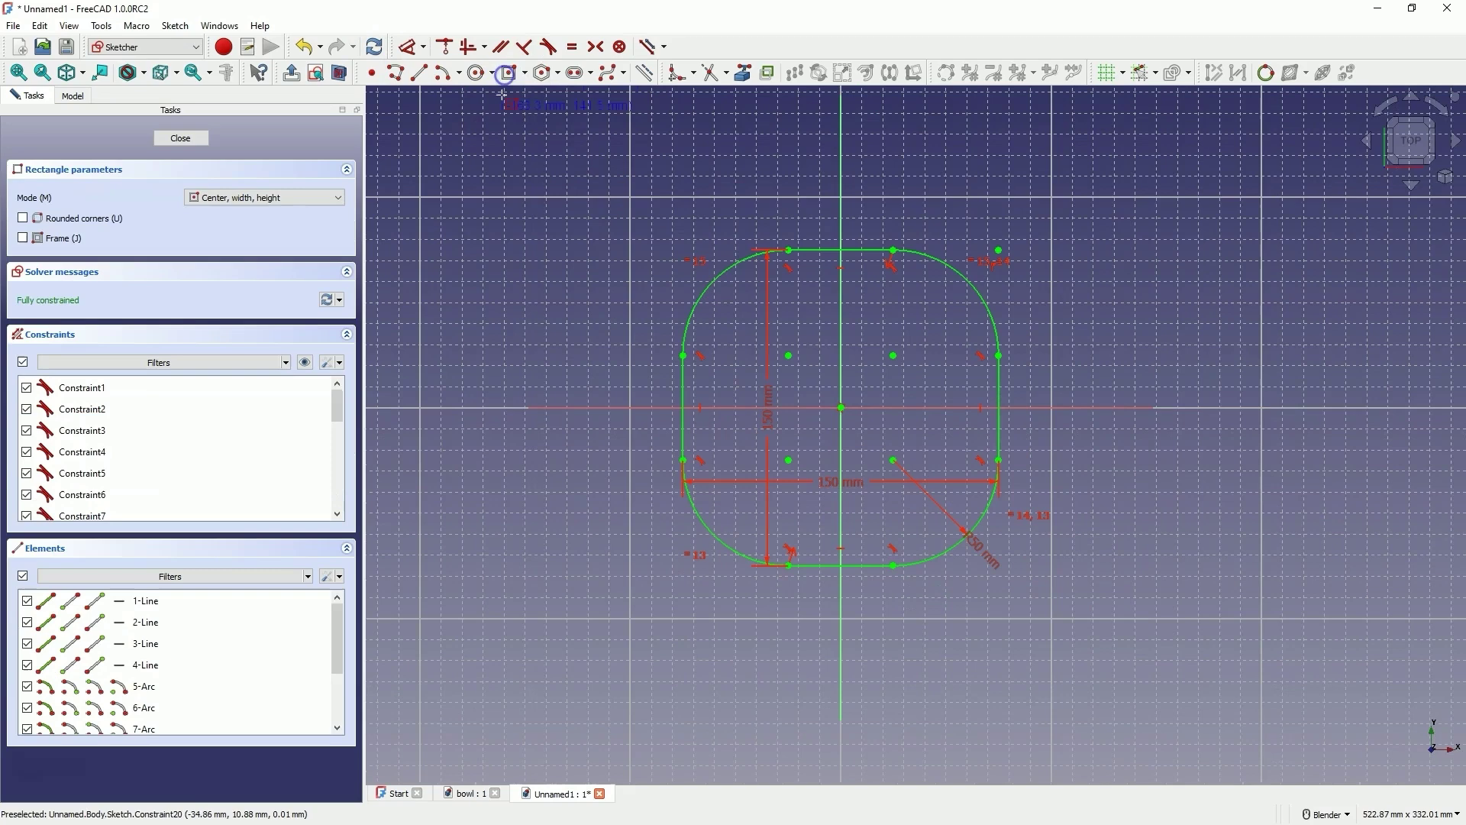
{"action": "left_click", "coordinate": [552, 230]}
{"action": "scroll", "coordinate": [530, 196], "scroll_direction": "down", "scroll_amount": 4}
{"action": "right_click", "coordinate": [530, 196]}
{"action": "scroll", "coordinate": [511, 175], "scroll_direction": "up", "scroll_amount": 4}
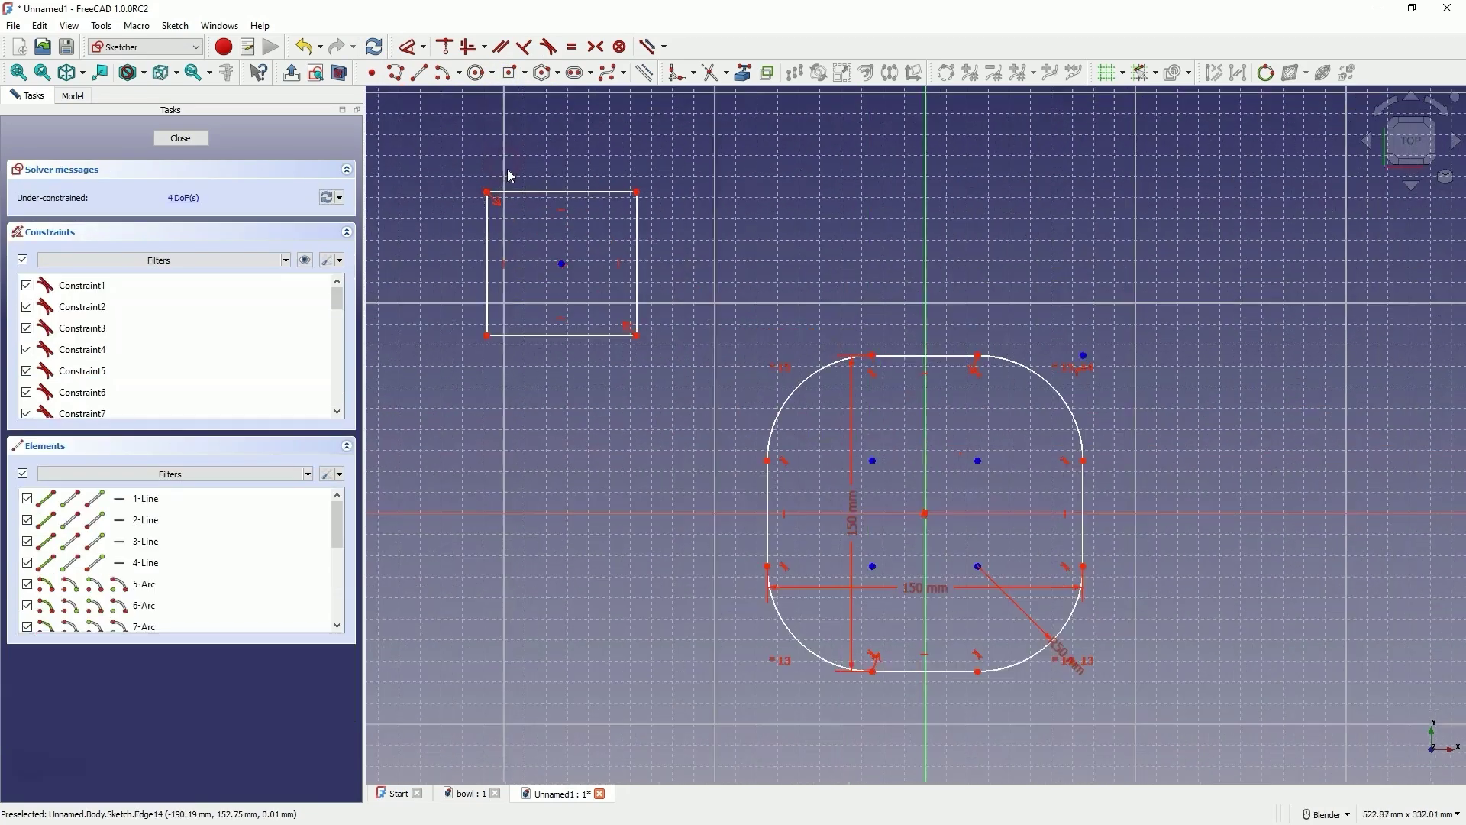
Step: Dimension the second rectangle 71.12 mm wide and 68.22 mm tall
{"action": "left_click", "coordinate": [423, 47]}
{"action": "left_click", "coordinate": [488, 107]}
{"action": "left_click", "coordinate": [547, 193]}
{"action": "left_click", "coordinate": [557, 146]}
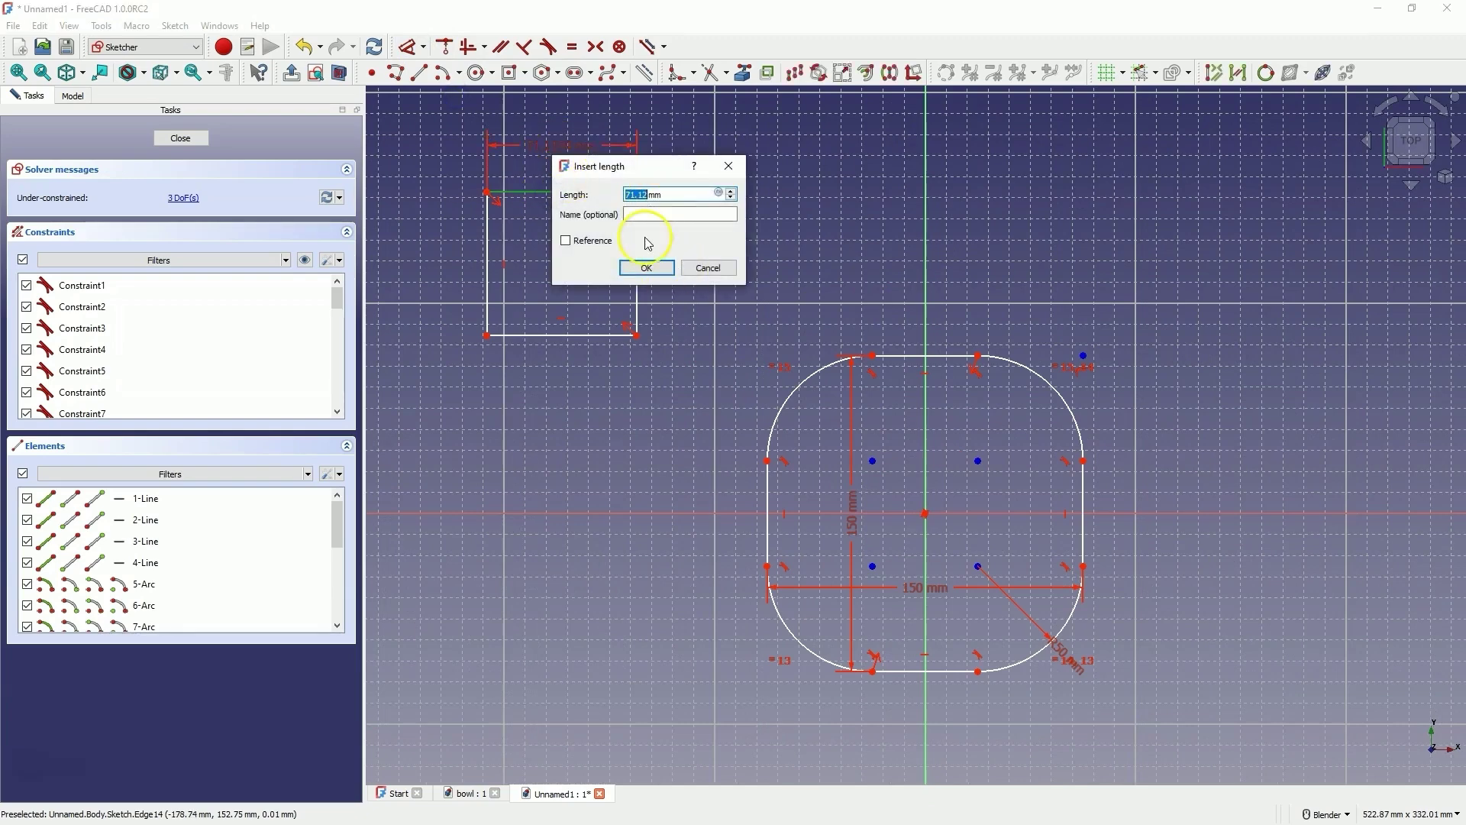
{"action": "left_click", "coordinate": [646, 267]}
{"action": "left_click", "coordinate": [423, 46]}
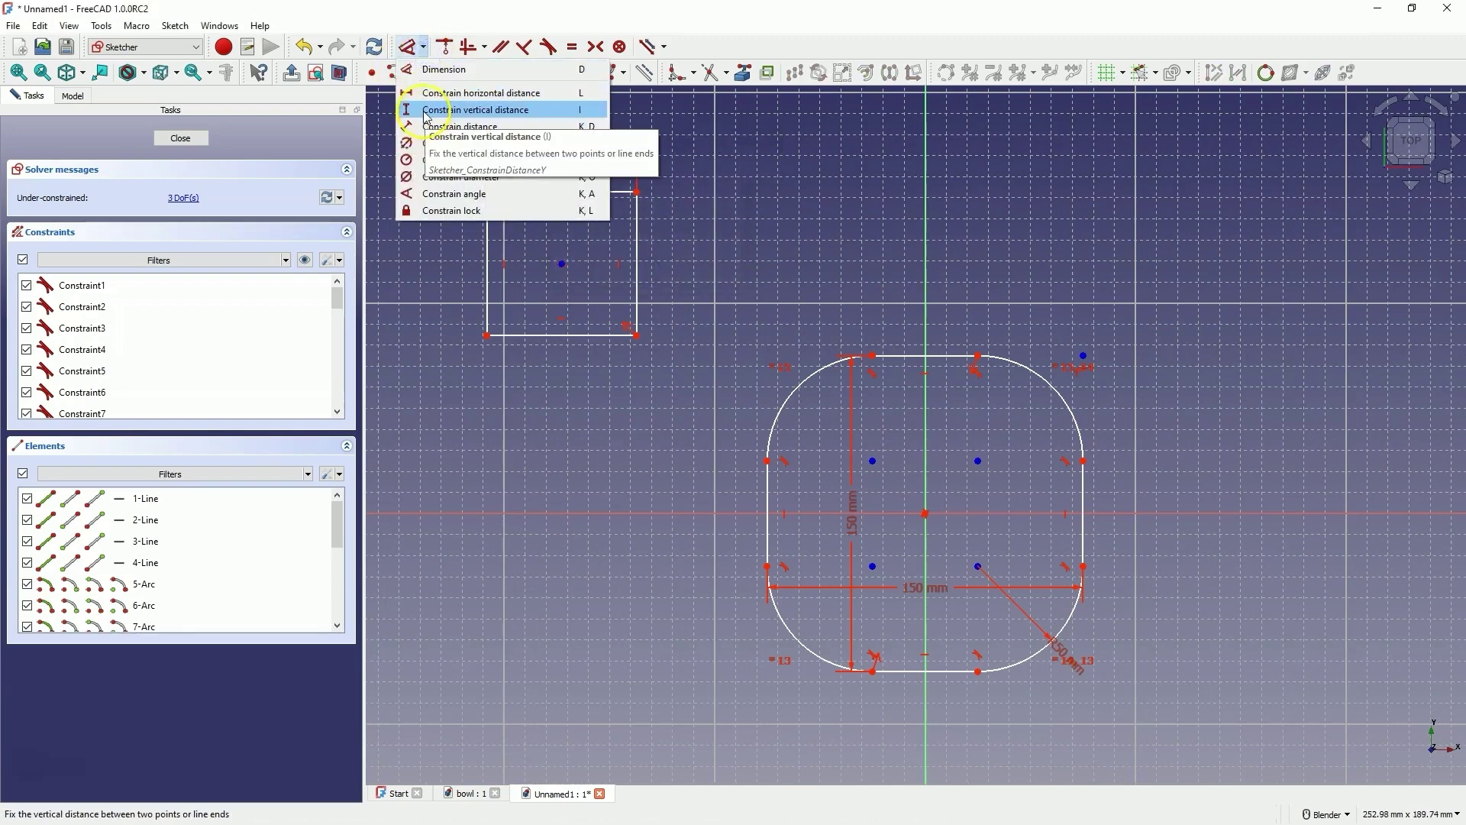
{"action": "left_click", "coordinate": [426, 111]}
{"action": "left_click", "coordinate": [488, 252]}
{"action": "left_click", "coordinate": [435, 259]}
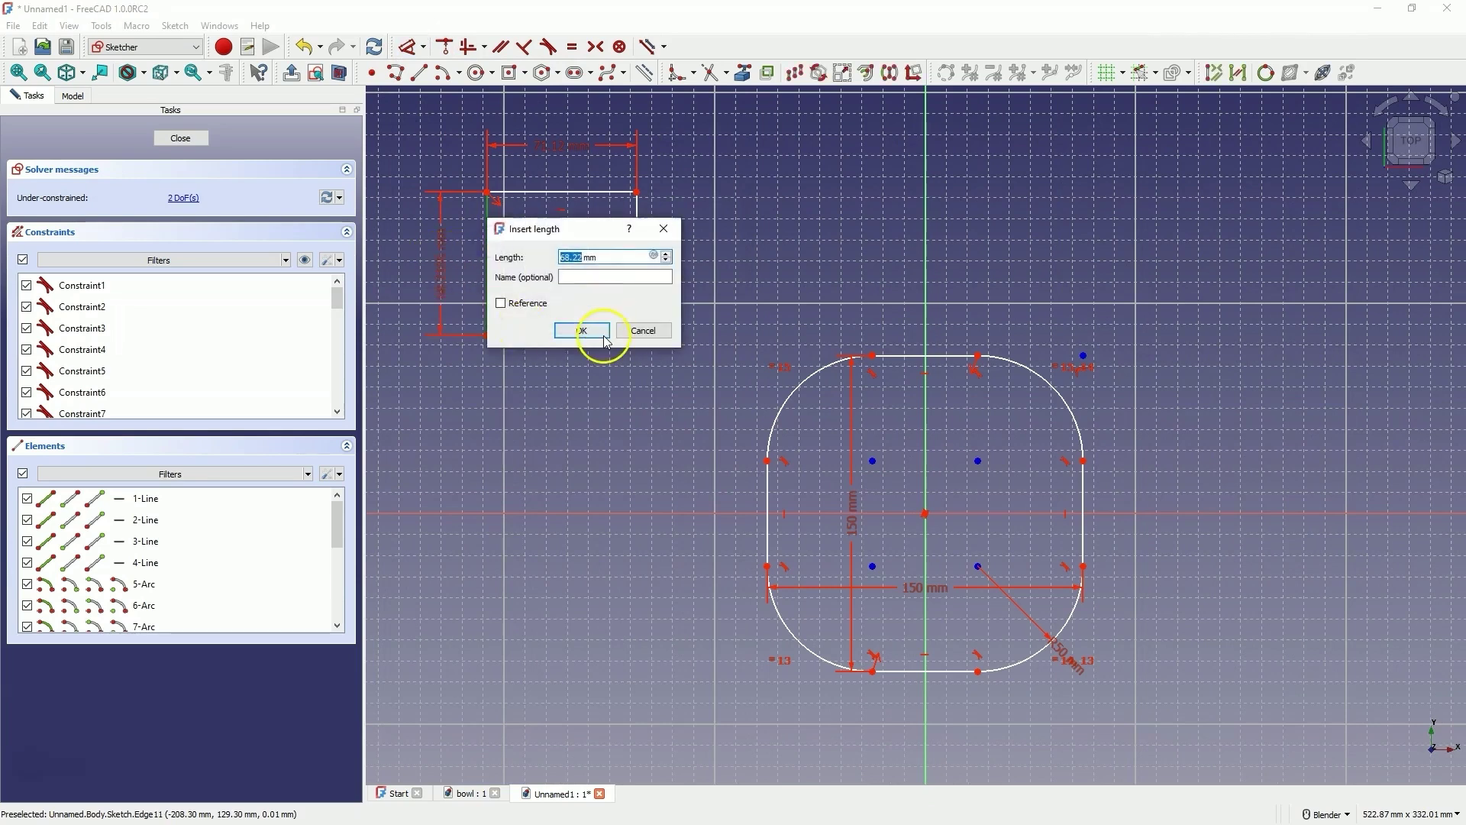
{"action": "left_click", "coordinate": [604, 338]}
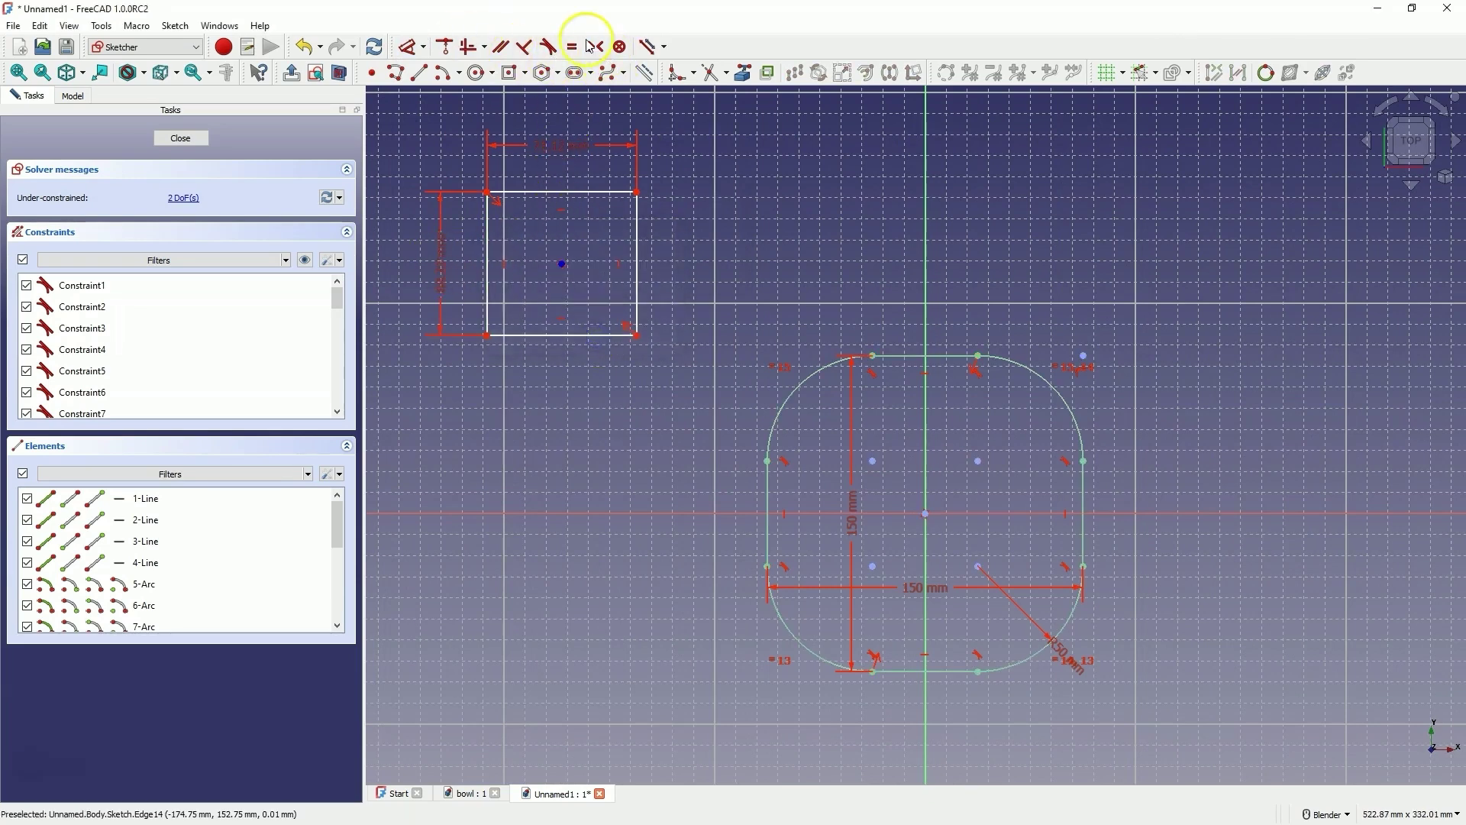
Step: Fillet the small rectangle's top-right and bottom-right corners
{"action": "left_click", "coordinate": [675, 72]}
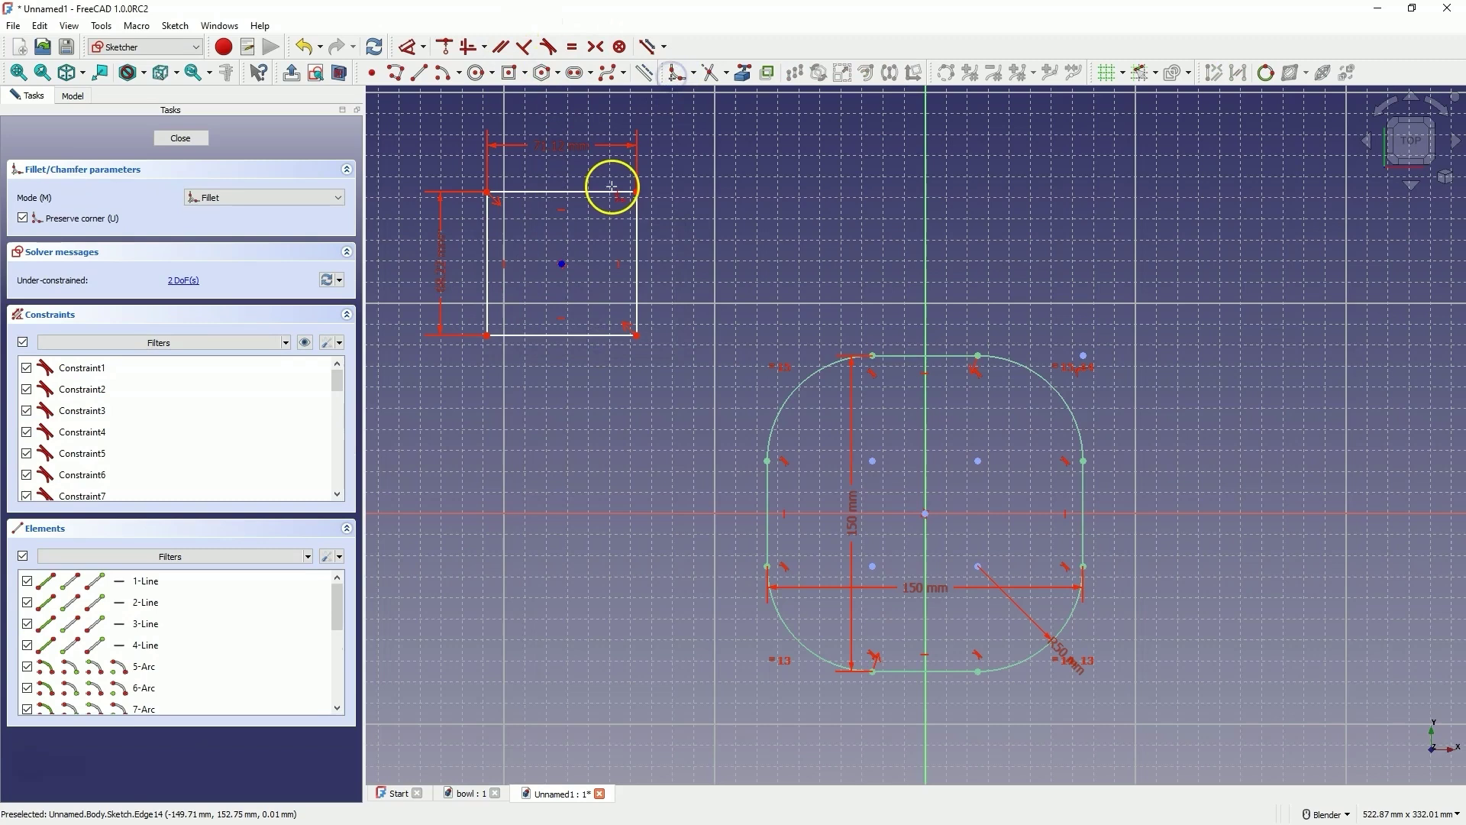
{"action": "left_click", "coordinate": [611, 191]}
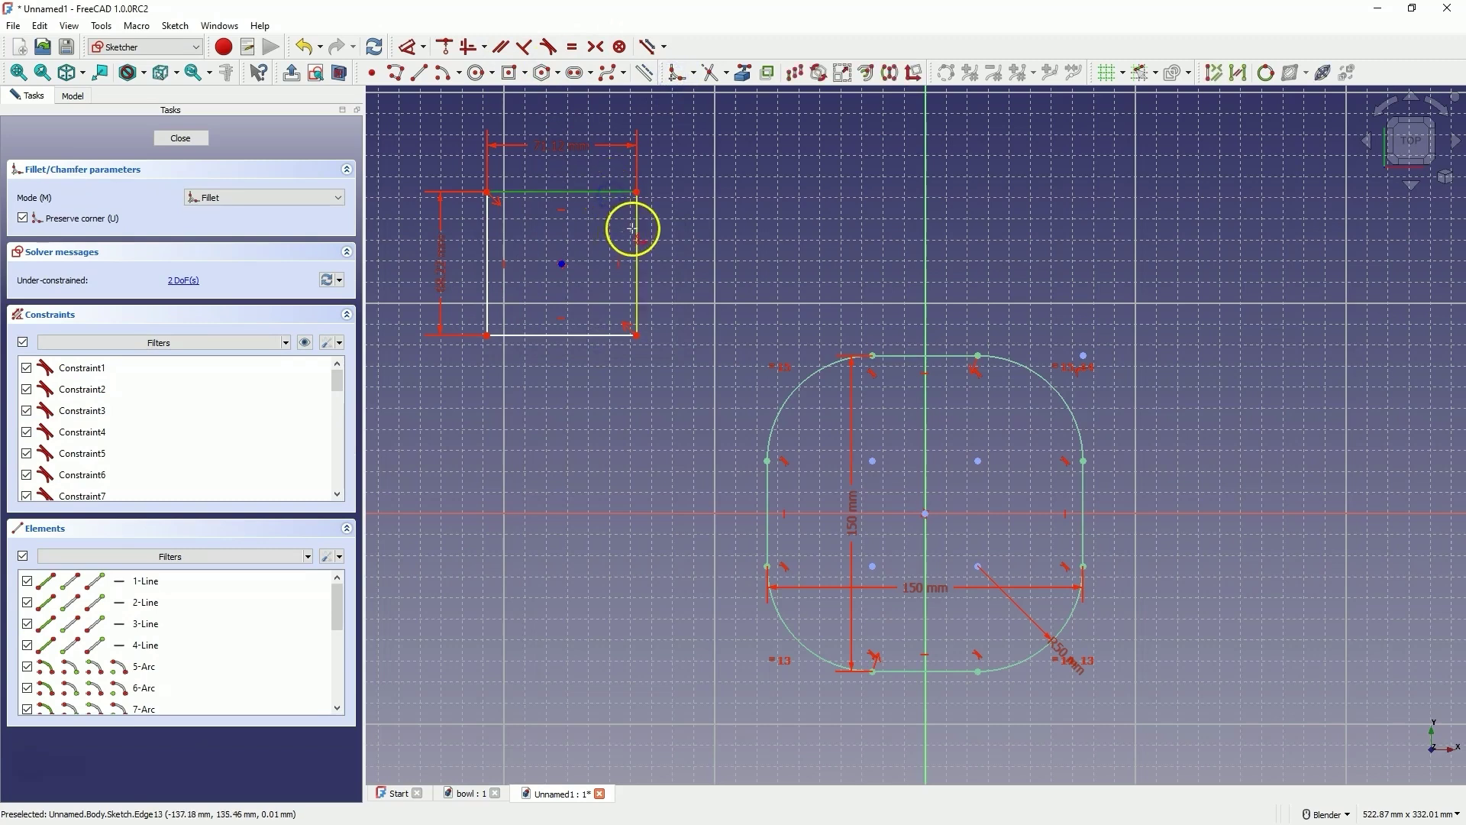
{"action": "left_click", "coordinate": [633, 228]}
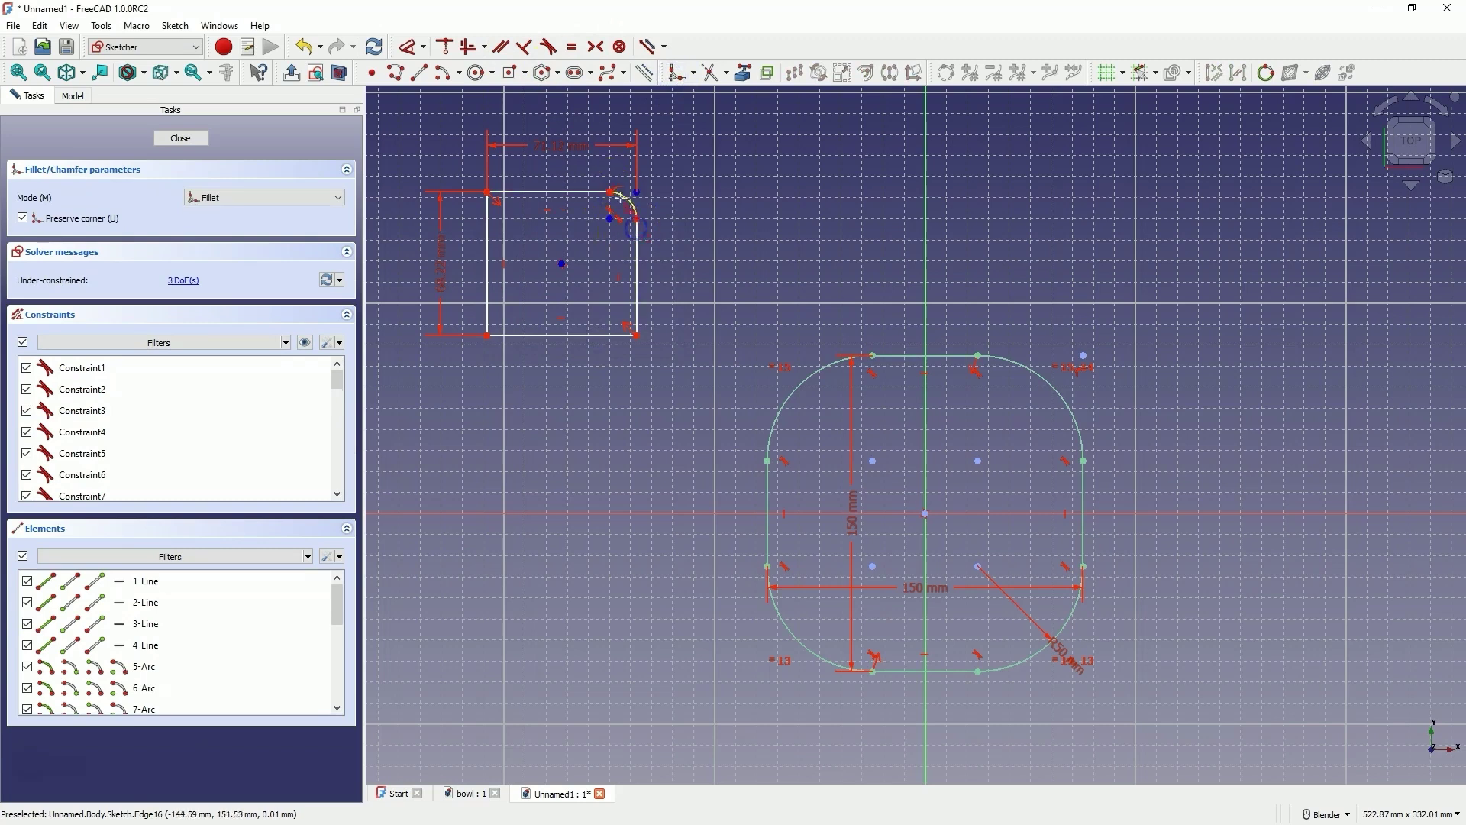
{"action": "left_click", "coordinate": [637, 335]}
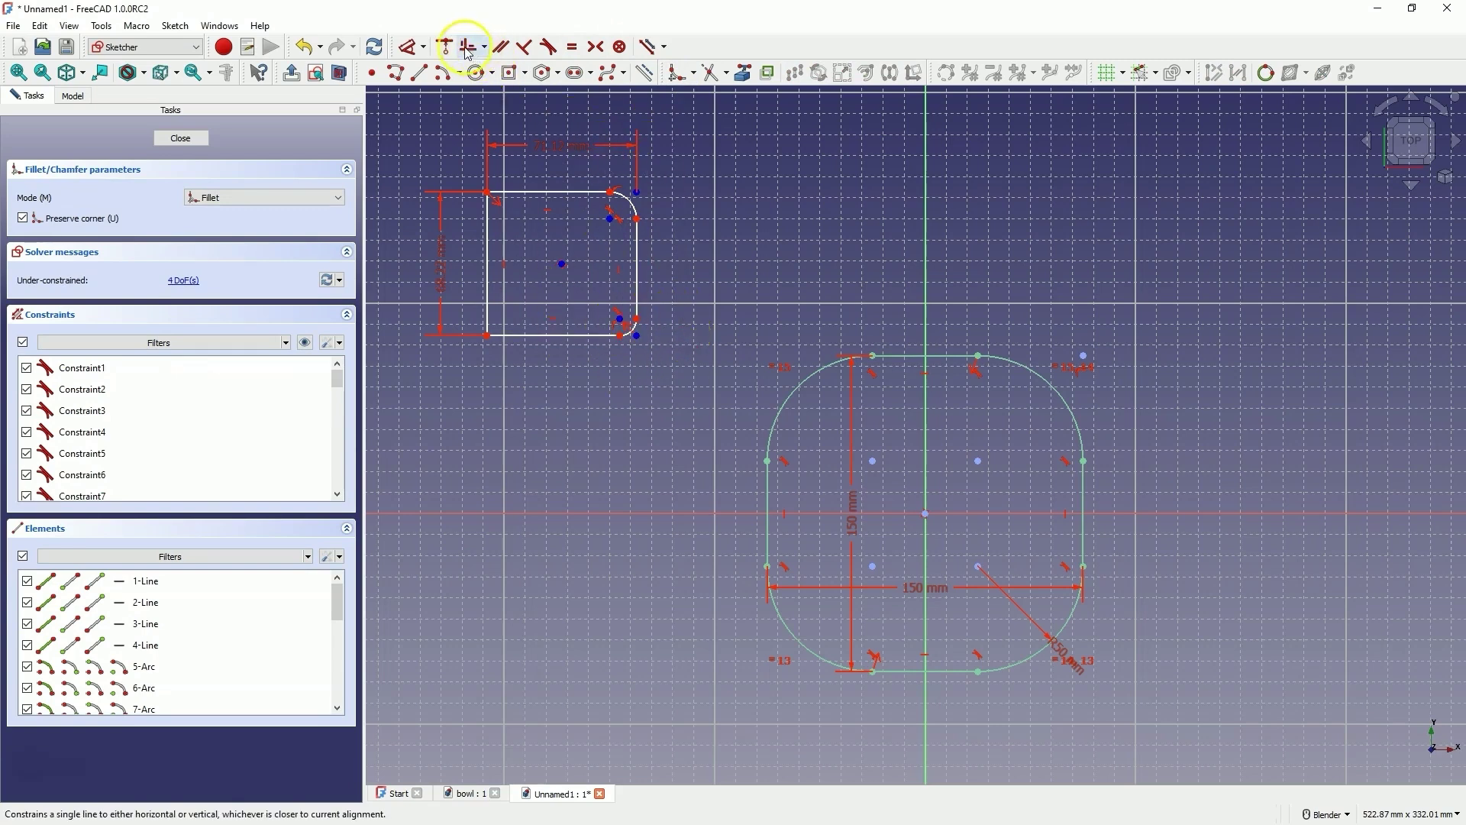
Step: Add a radius constraint to the small rectangle's corner arc
{"action": "left_click", "coordinate": [423, 47]}
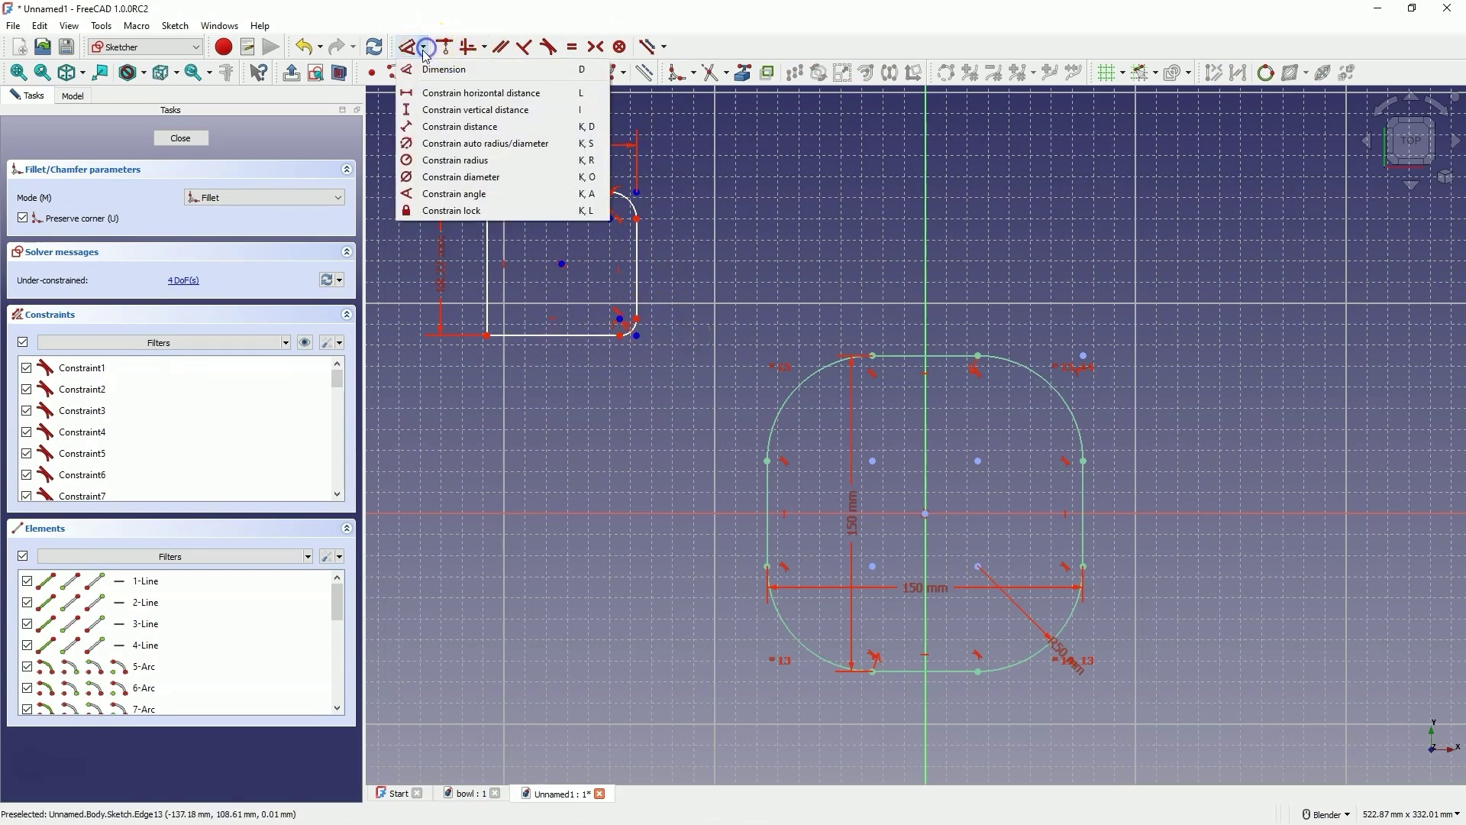
{"action": "left_click", "coordinate": [451, 161]}
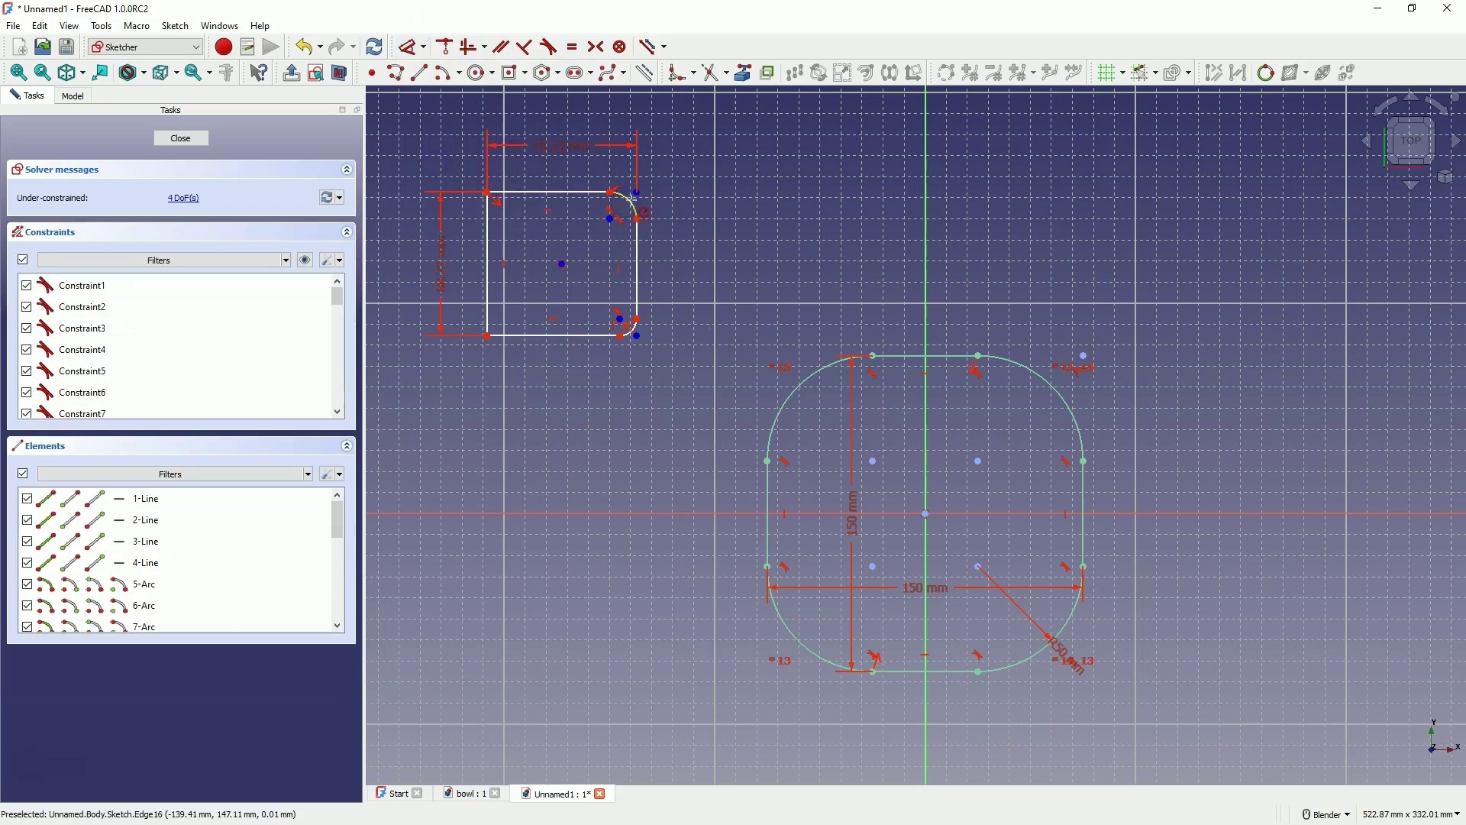
{"action": "left_click", "coordinate": [633, 206]}
{"action": "left_click", "coordinate": [712, 296]}
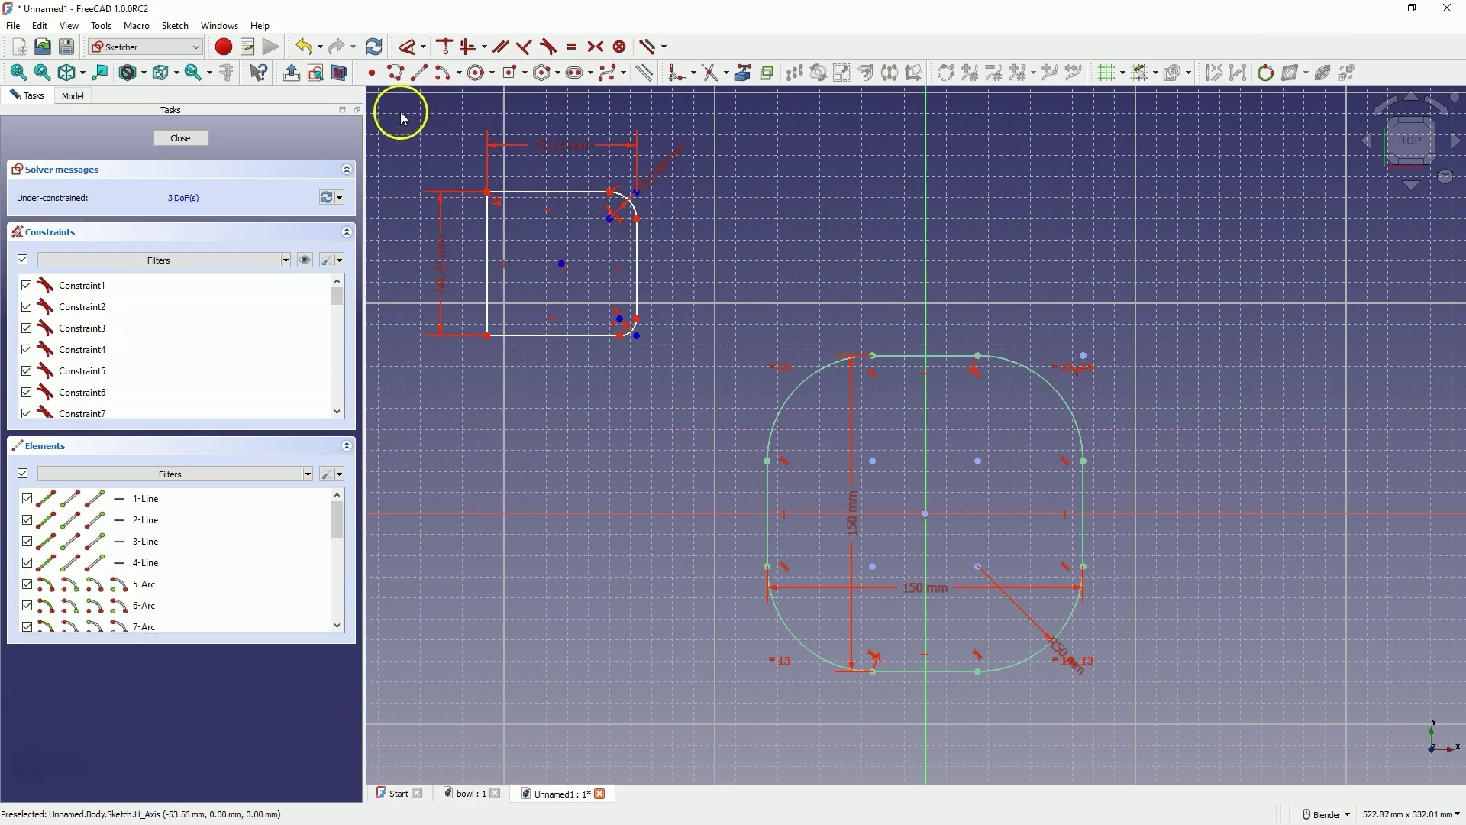
{"action": "left_click_drag", "start_coordinate": [403, 116], "coordinate": [720, 396]}
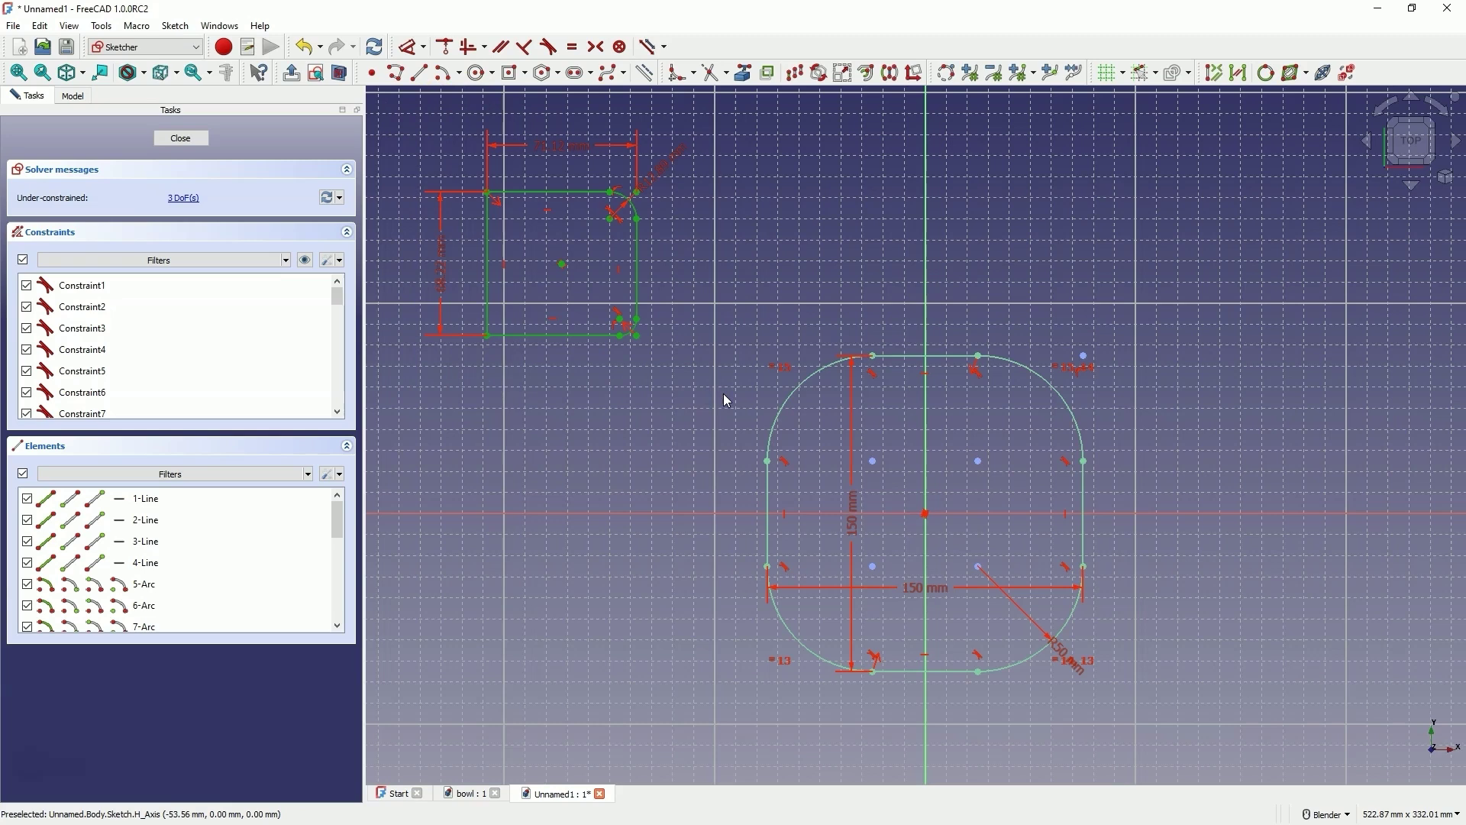
Step: Delete the small rounded rectangle and close the sketch
{"action": "key", "text": "Delete"}
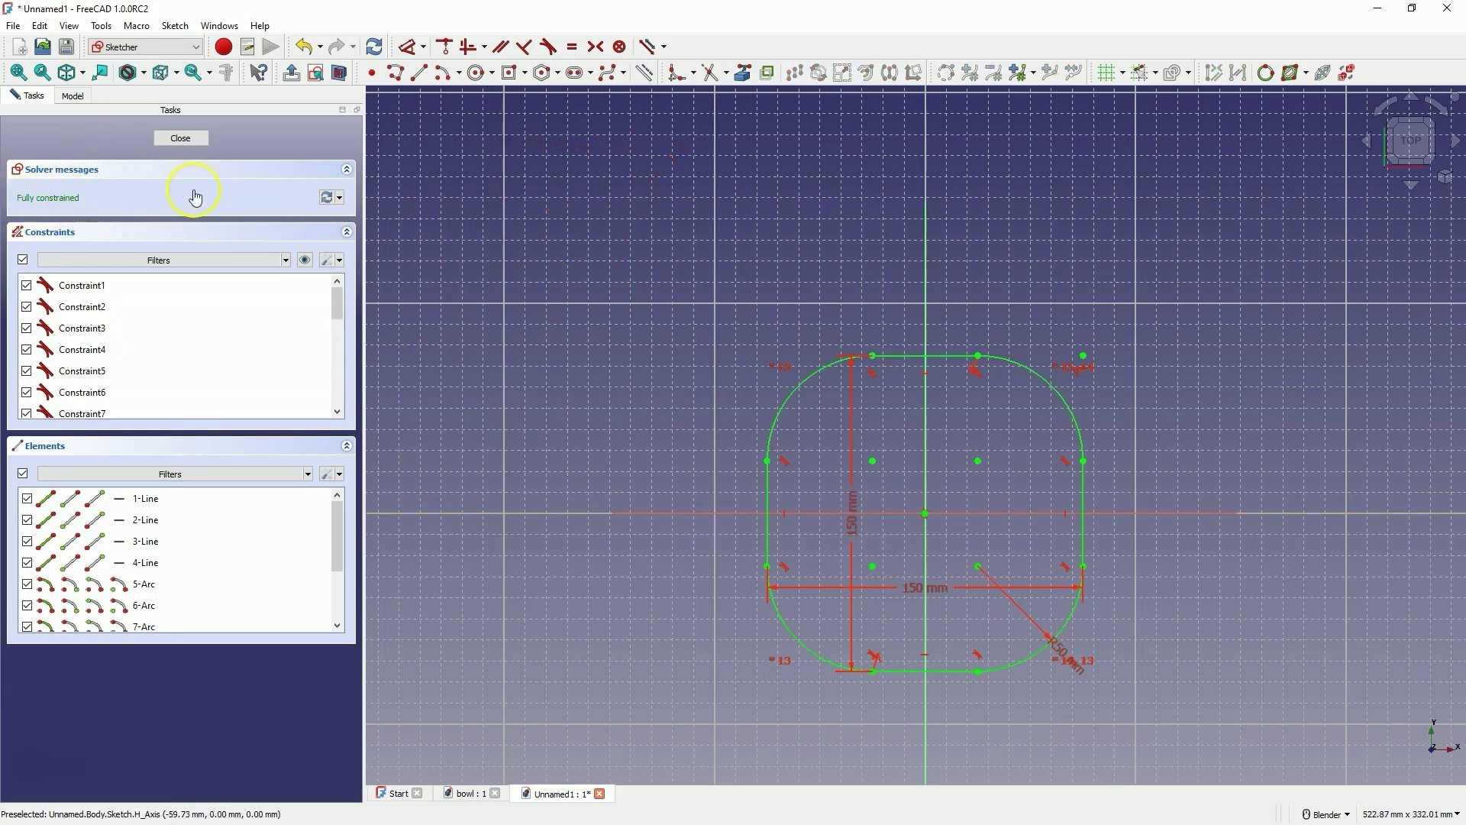
{"action": "left_click", "coordinate": [187, 140]}
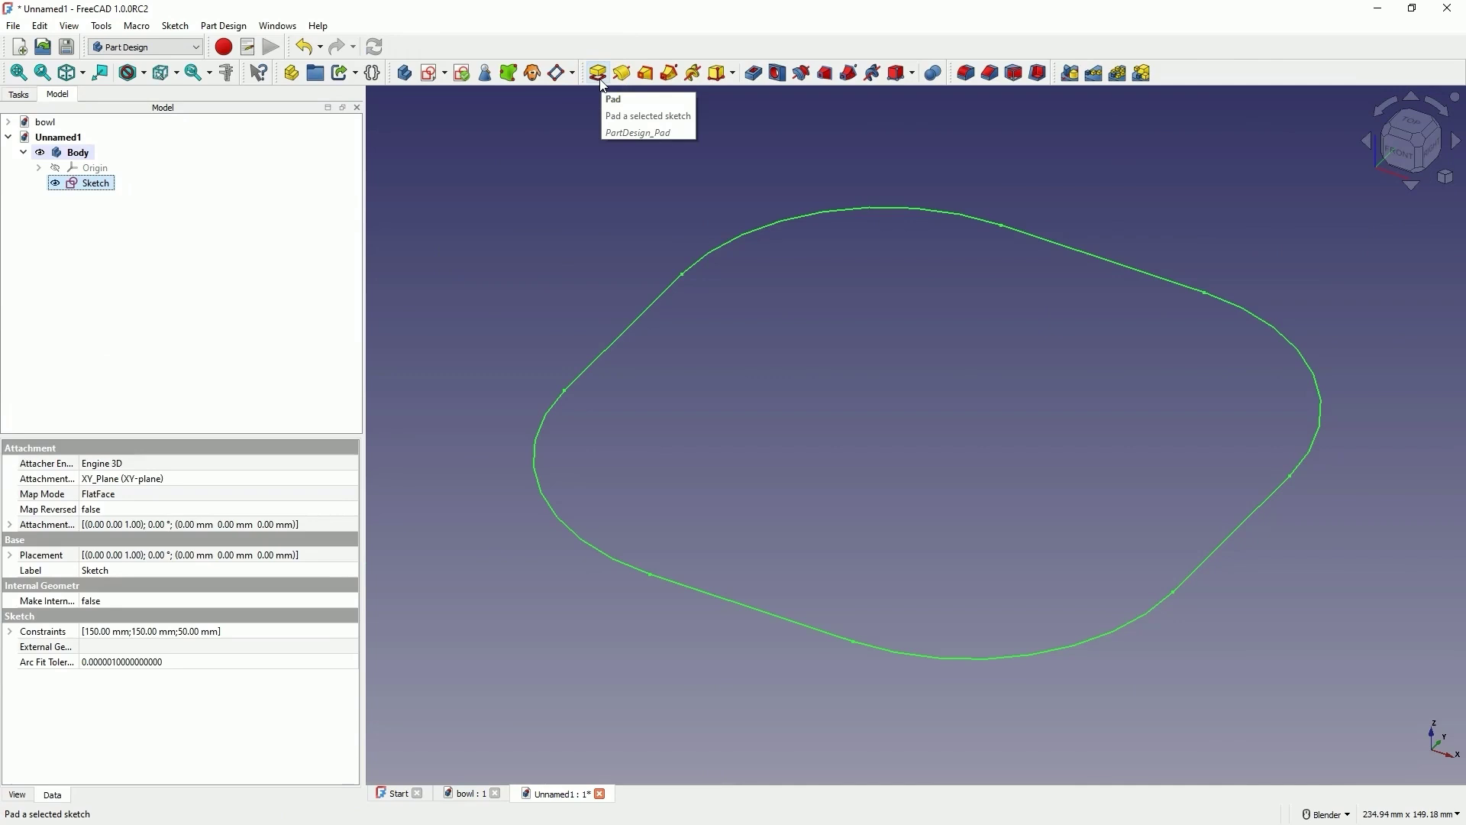
Step: Pad the rounded-square sketch to a 40 mm tall solid
{"action": "left_click", "coordinate": [604, 80]}
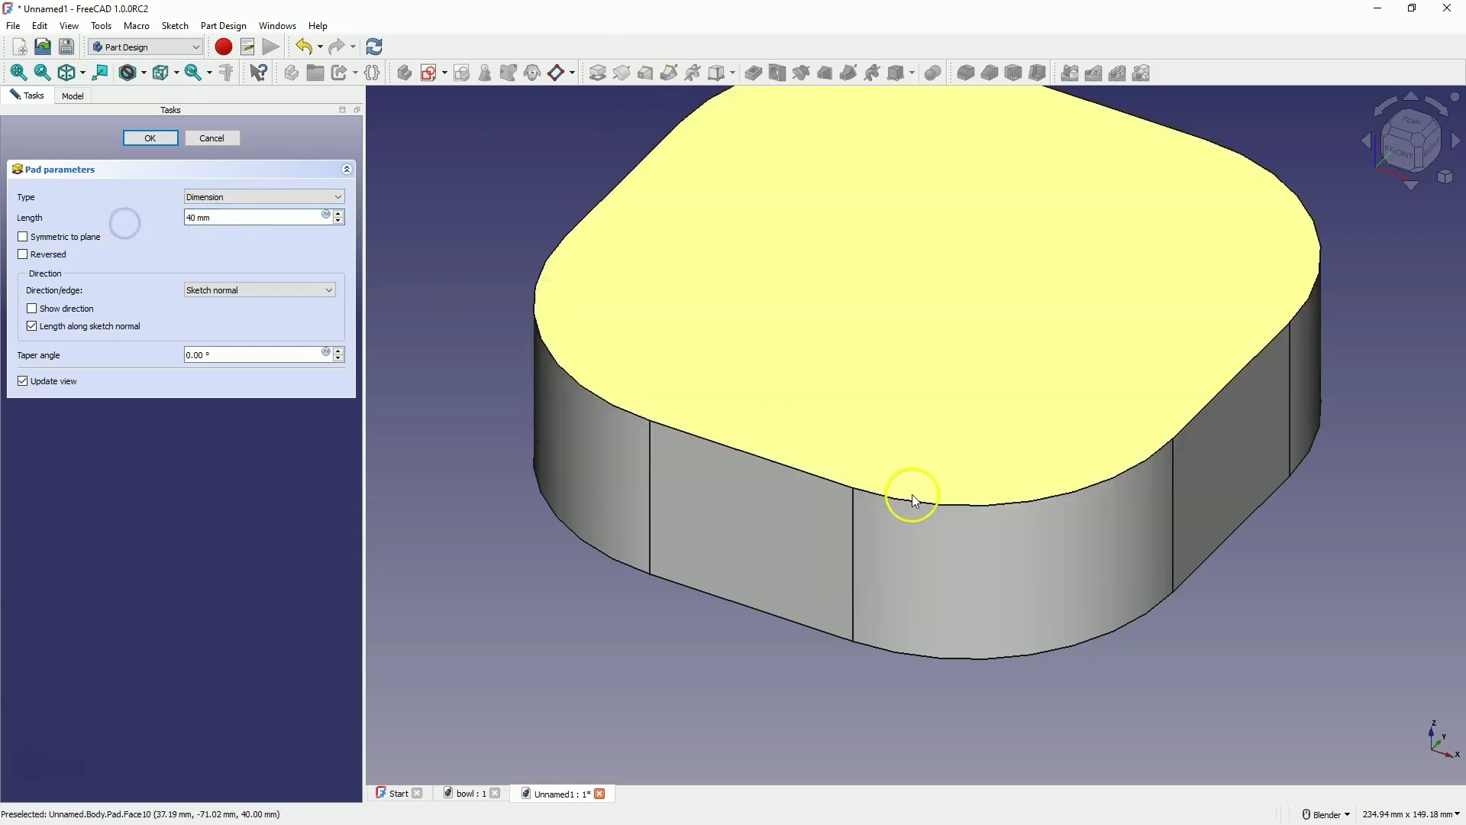
{"action": "left_click", "coordinate": [157, 141]}
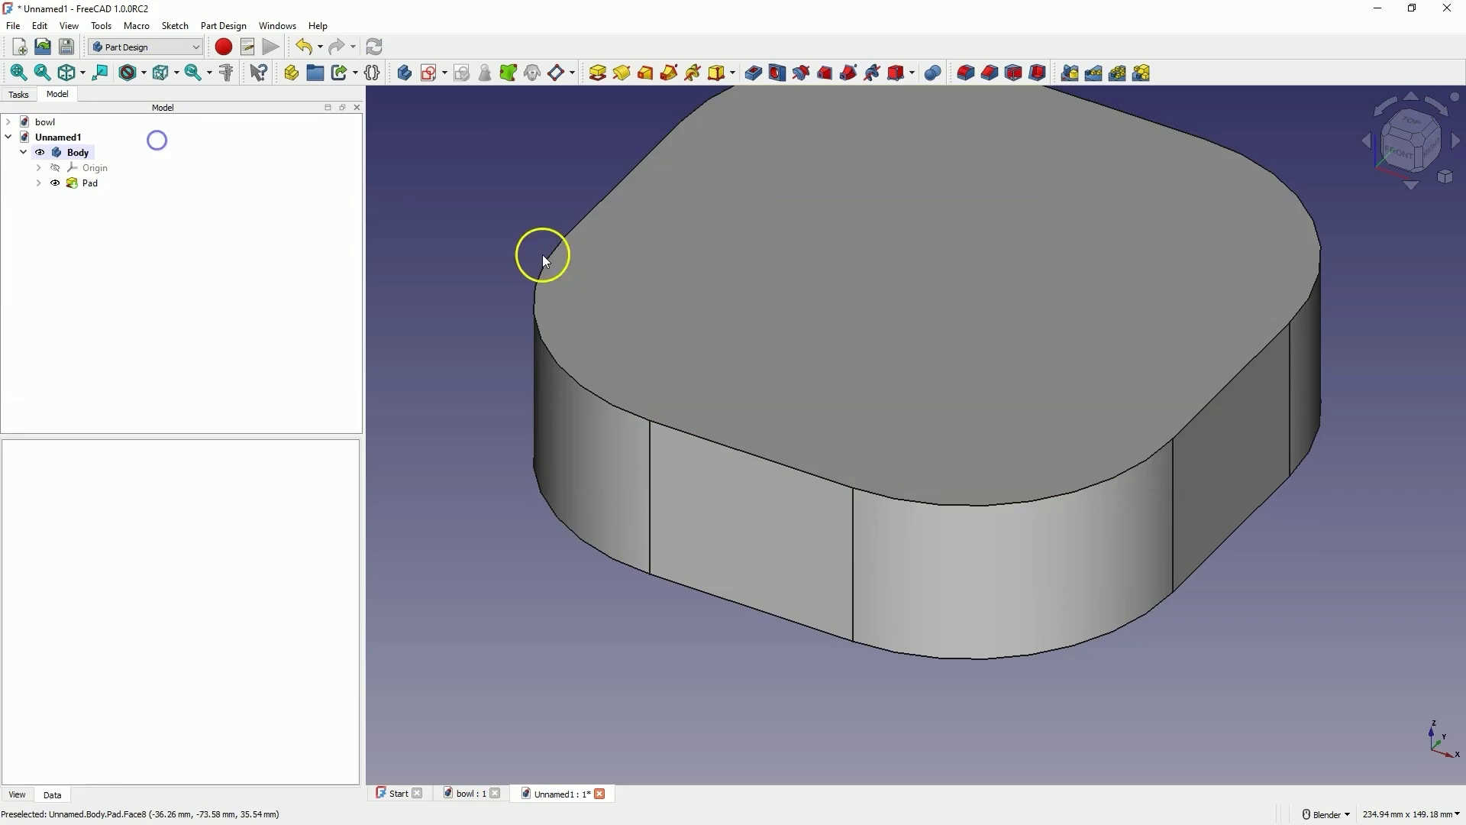
Step: Fillet the pad's bottom face with a 30 mm radius
{"action": "mouse_move", "coordinate": [995, 385]}
{"action": "middle_mouse_down"}
{"action": "mouse_move", "coordinate": [1024, 481]}
{"action": "mouse_move", "coordinate": [1011, 279]}
{"action": "middle_mouse_up"}
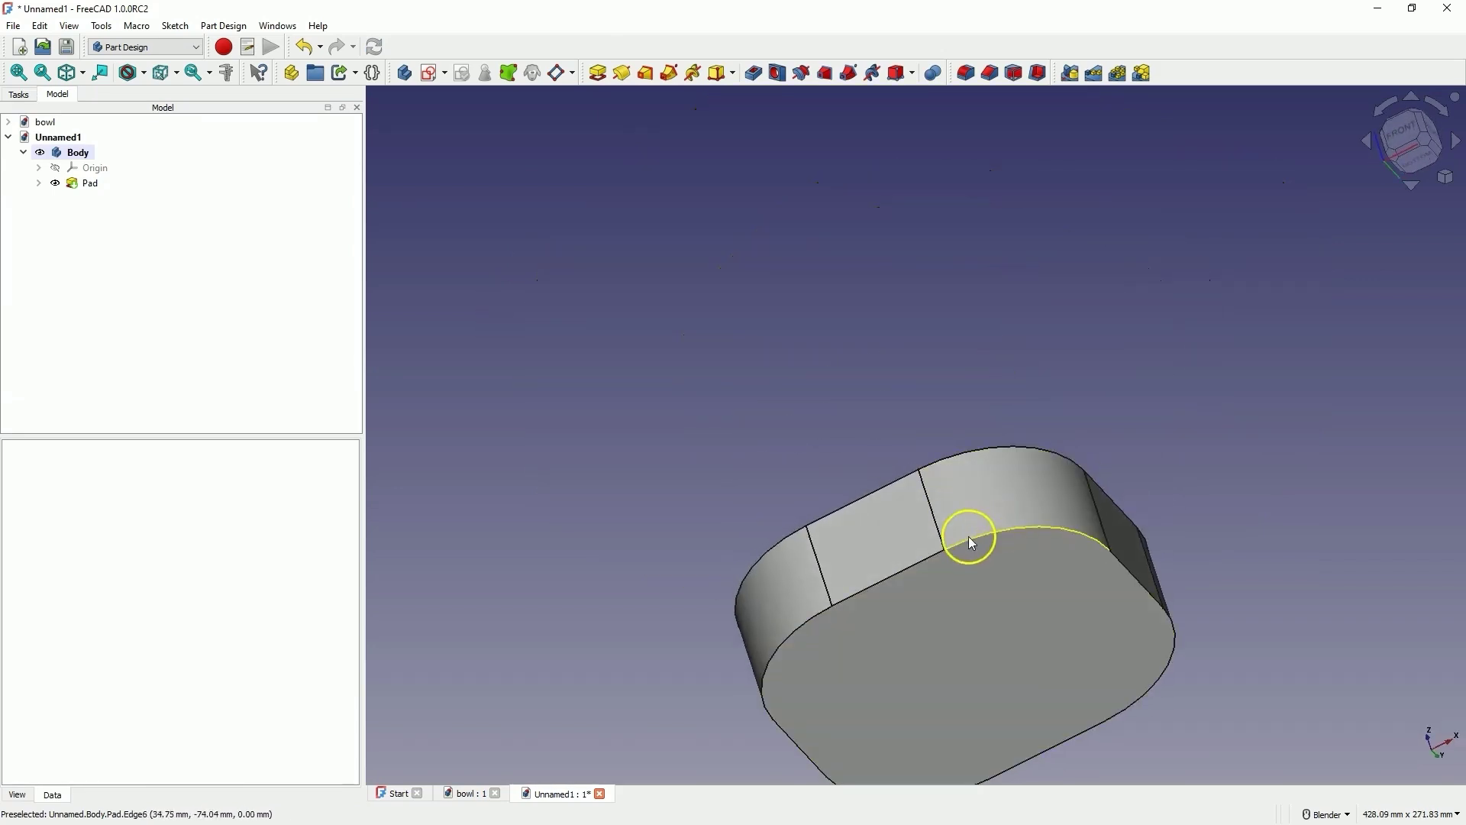
{"action": "scroll", "coordinate": [1011, 393], "scroll_direction": "down", "scroll_amount": 2}
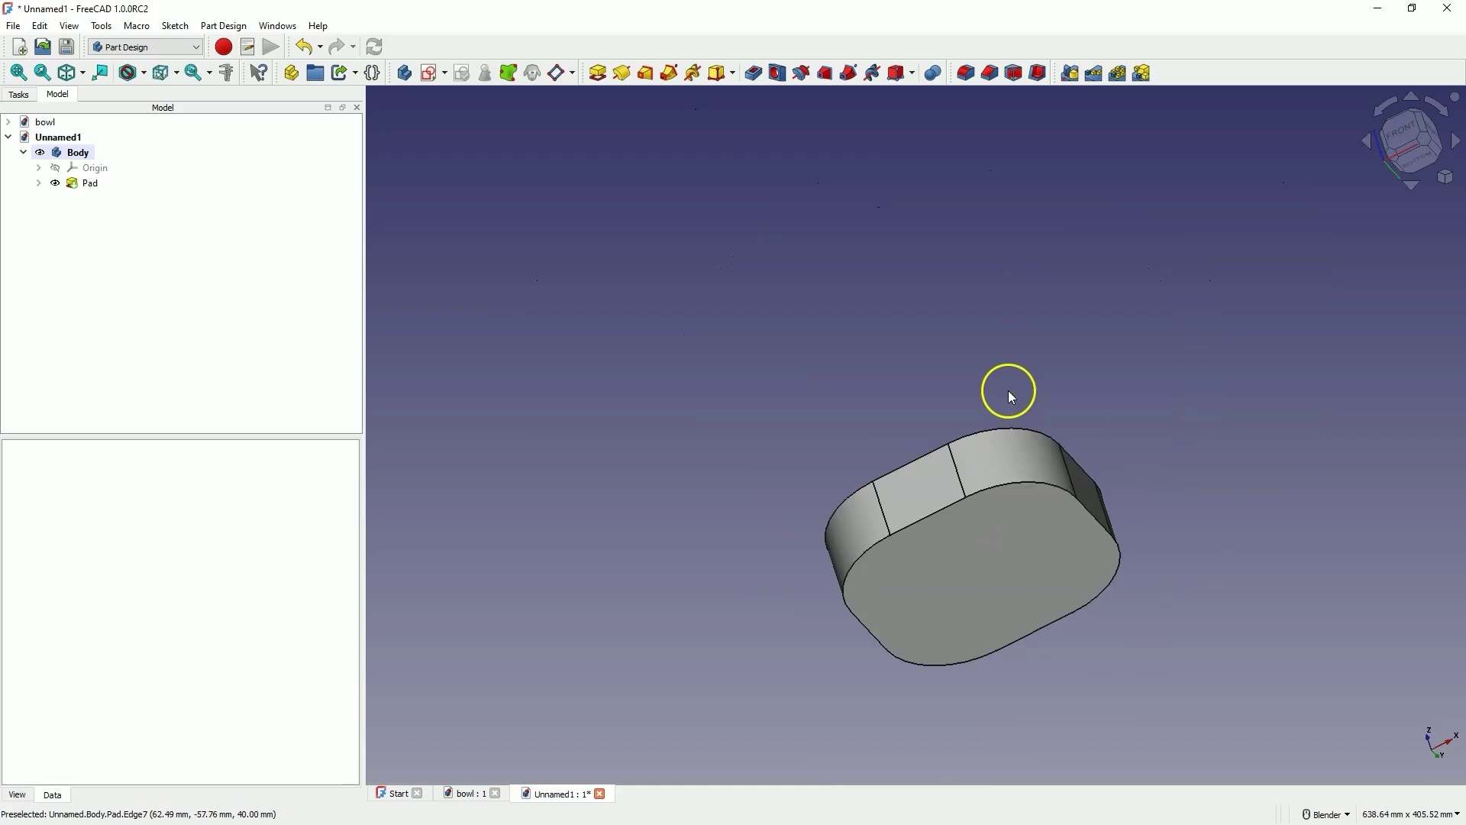
{"action": "left_click", "coordinate": [1005, 550]}
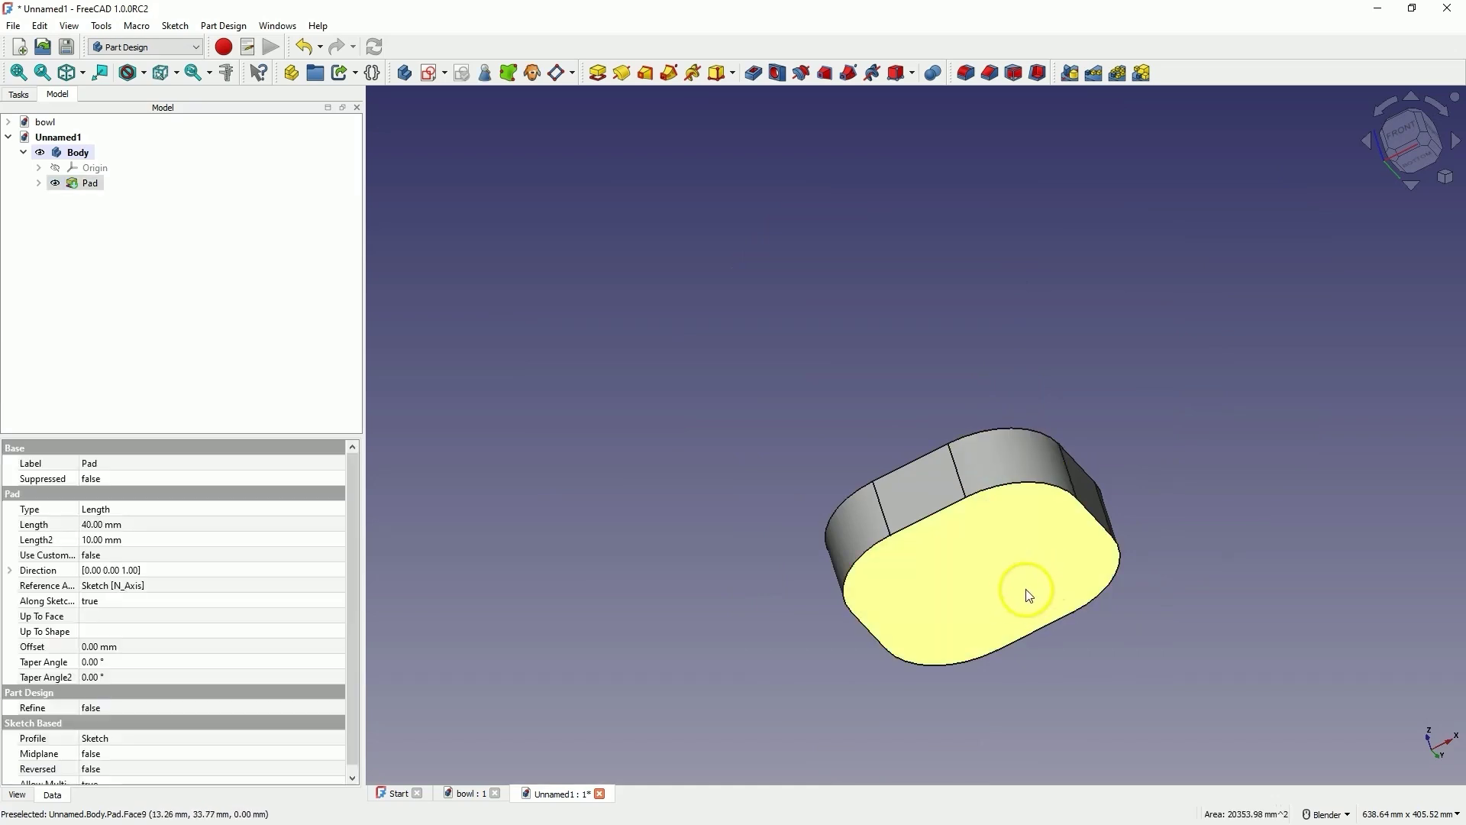
{"action": "left_click", "coordinate": [965, 76]}
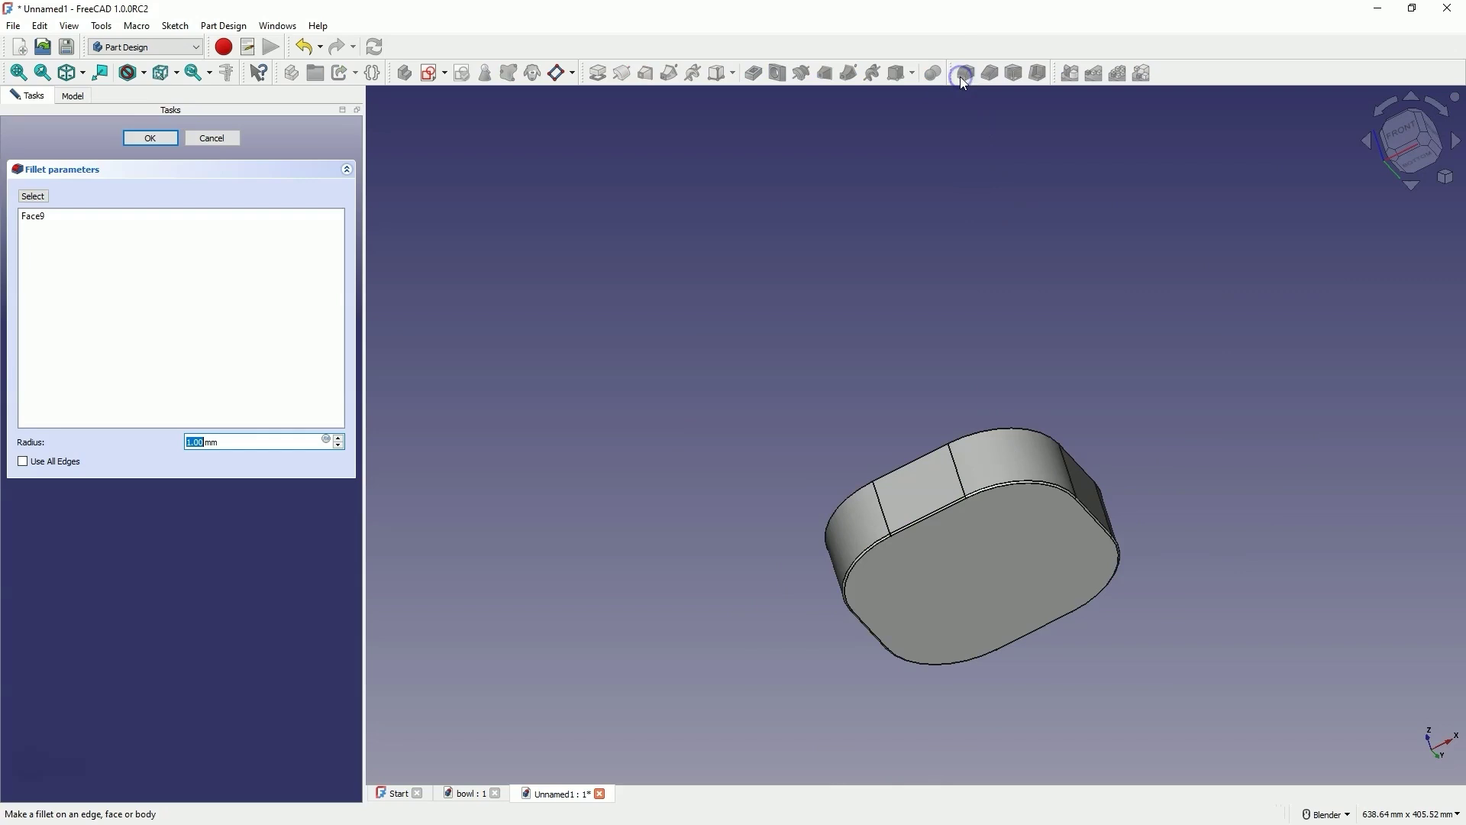
{"action": "double_click", "coordinate": [218, 440]}
{"action": "scroll", "coordinate": [221, 442], "scroll_direction": "up", "scroll_amount": 17}
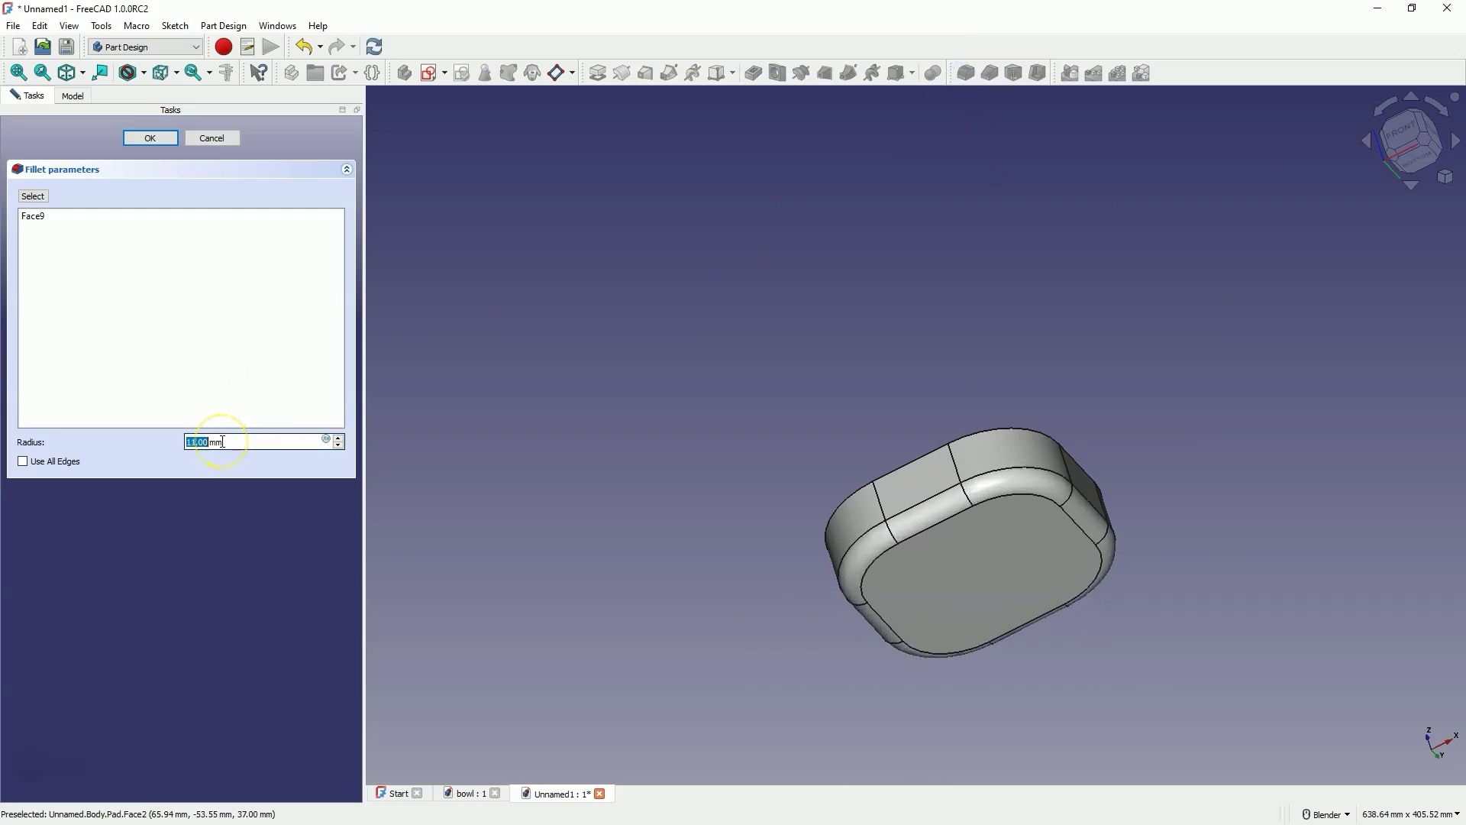
{"action": "middle_click_drag", "start_coordinate": [1097, 378], "coordinate": [1070, 491]}
{"action": "scroll", "coordinate": [199, 440], "scroll_direction": "up", "scroll_amount": 4}
{"action": "scroll", "coordinate": [194, 443], "scroll_direction": "up", "scroll_amount": 3}
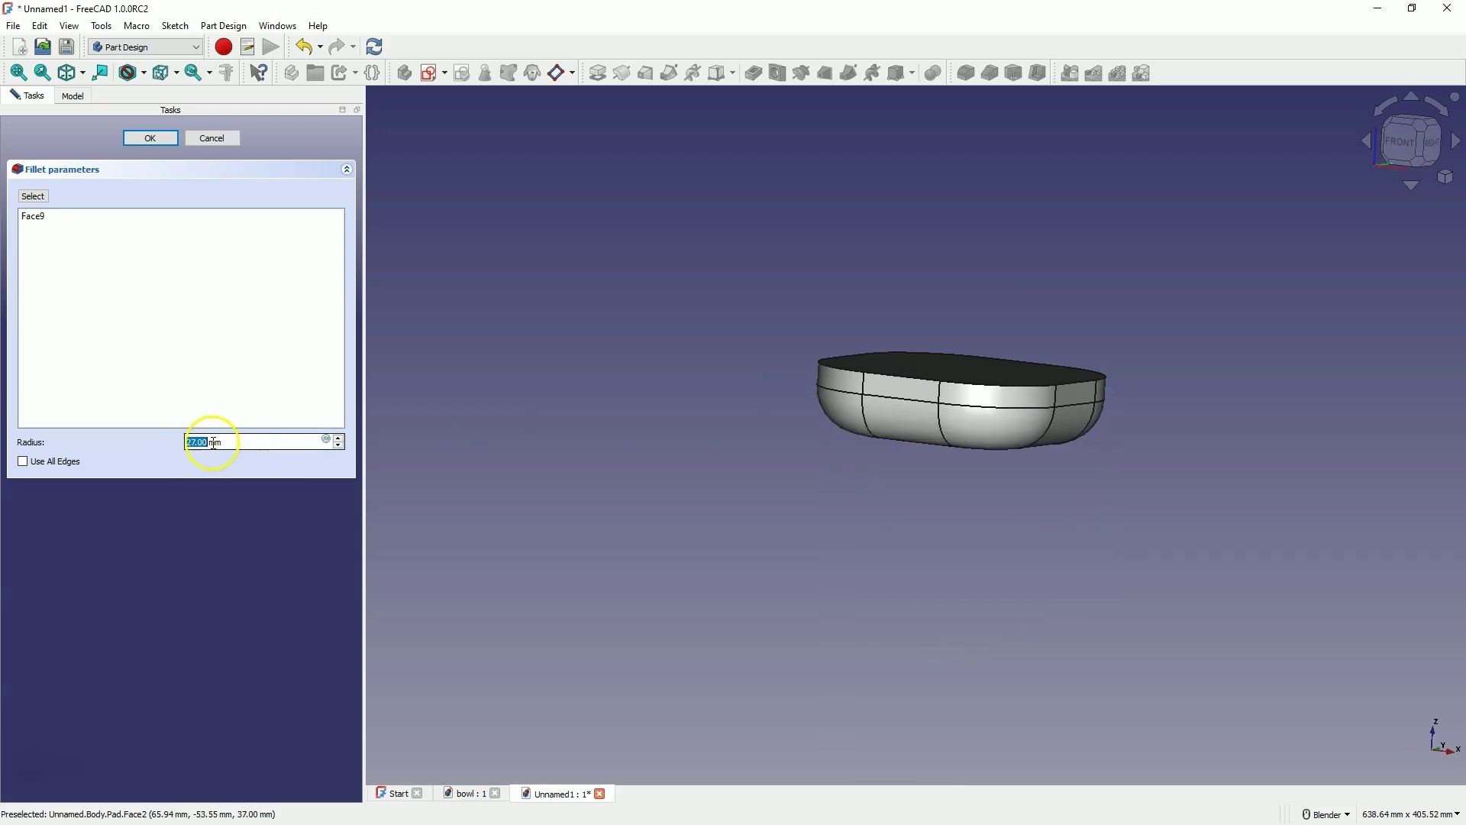
{"action": "scroll", "coordinate": [214, 443], "scroll_direction": "up", "scroll_amount": 1}
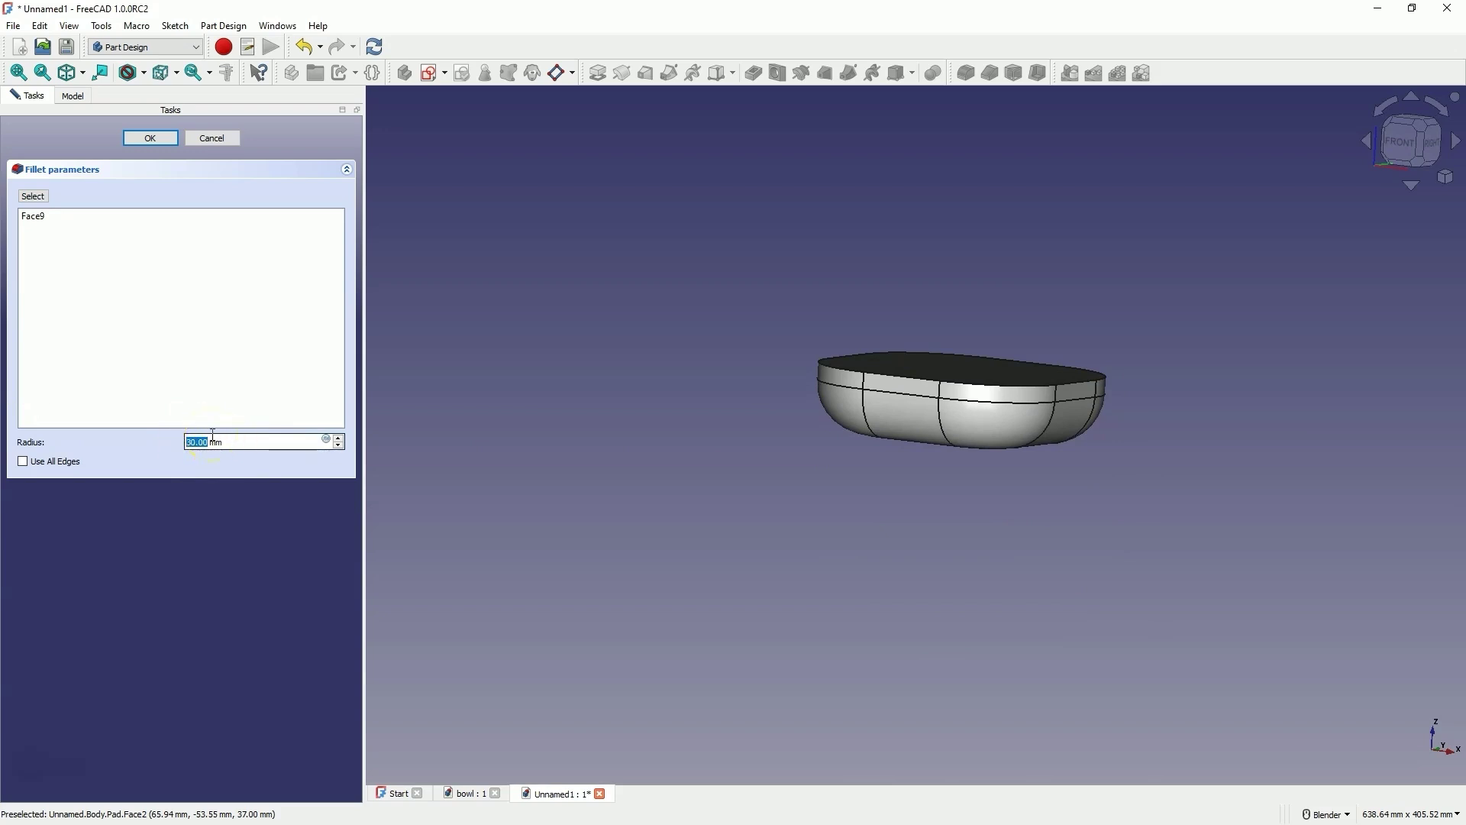
{"action": "scroll", "coordinate": [213, 435], "scroll_direction": "down", "scroll_amount": 3}
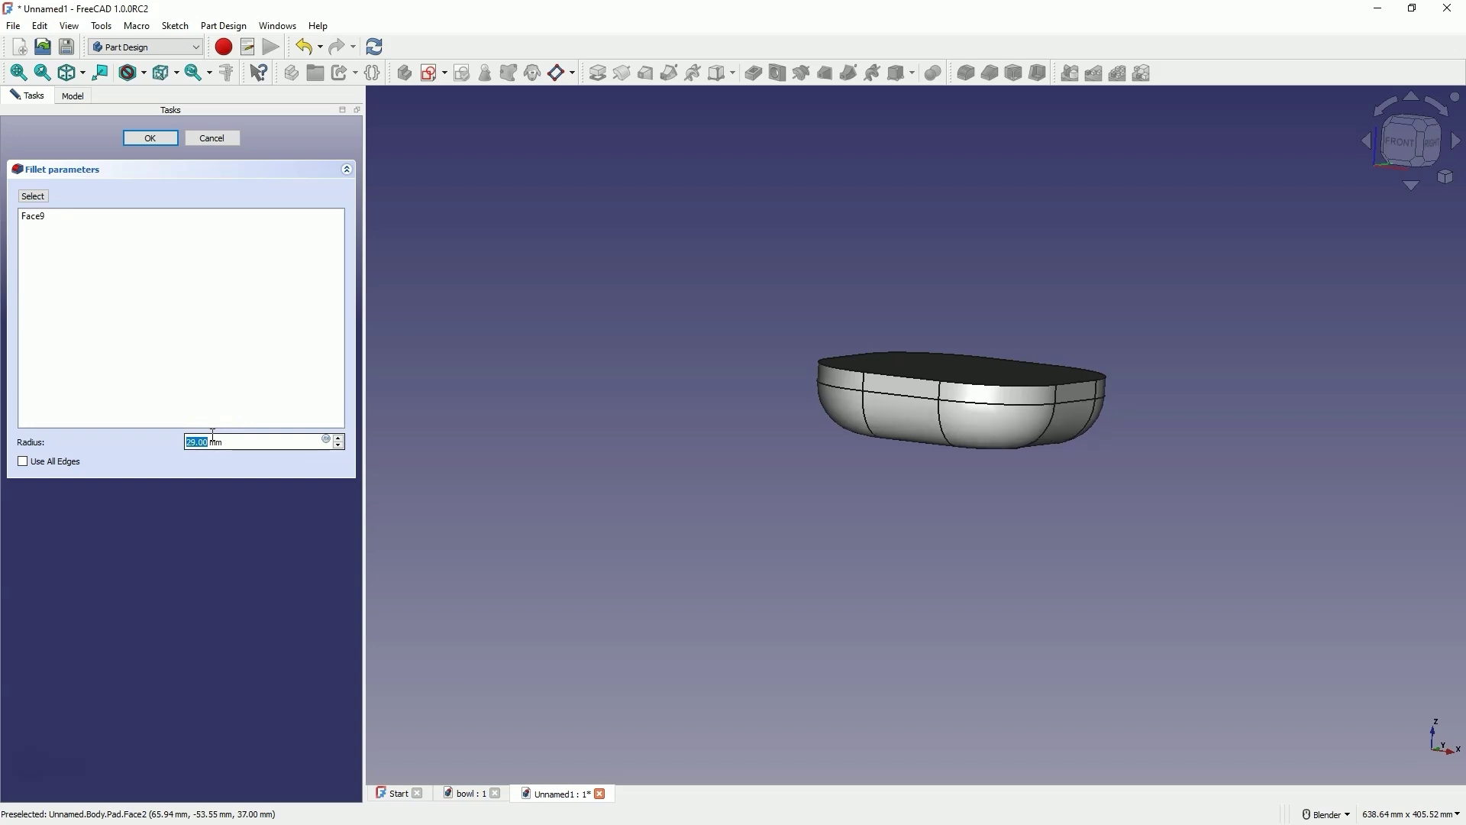
{"action": "scroll", "coordinate": [213, 441], "scroll_direction": "up", "scroll_amount": 4}
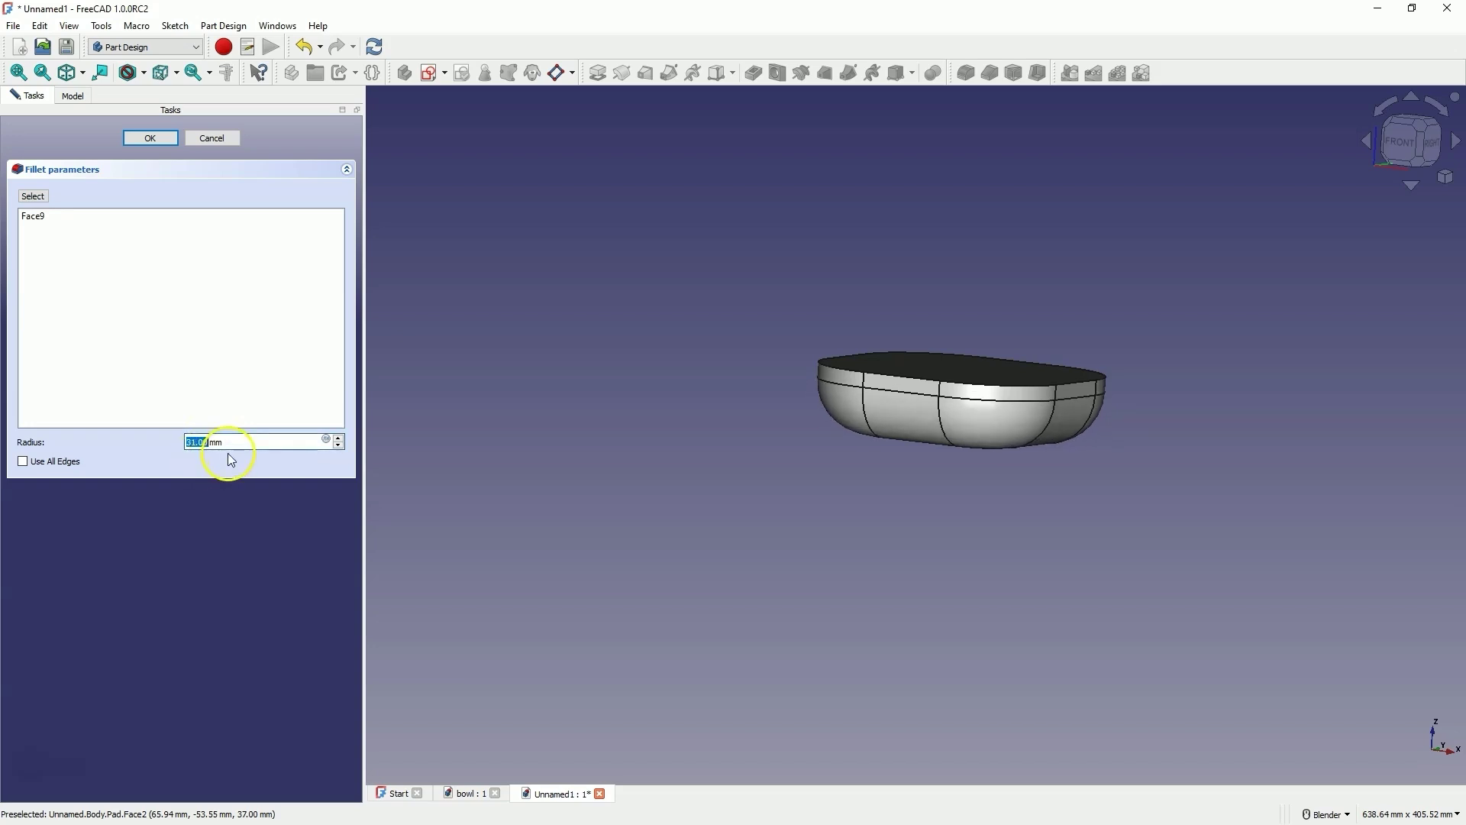
{"action": "scroll", "coordinate": [204, 441], "scroll_direction": "down", "scroll_amount": 1}
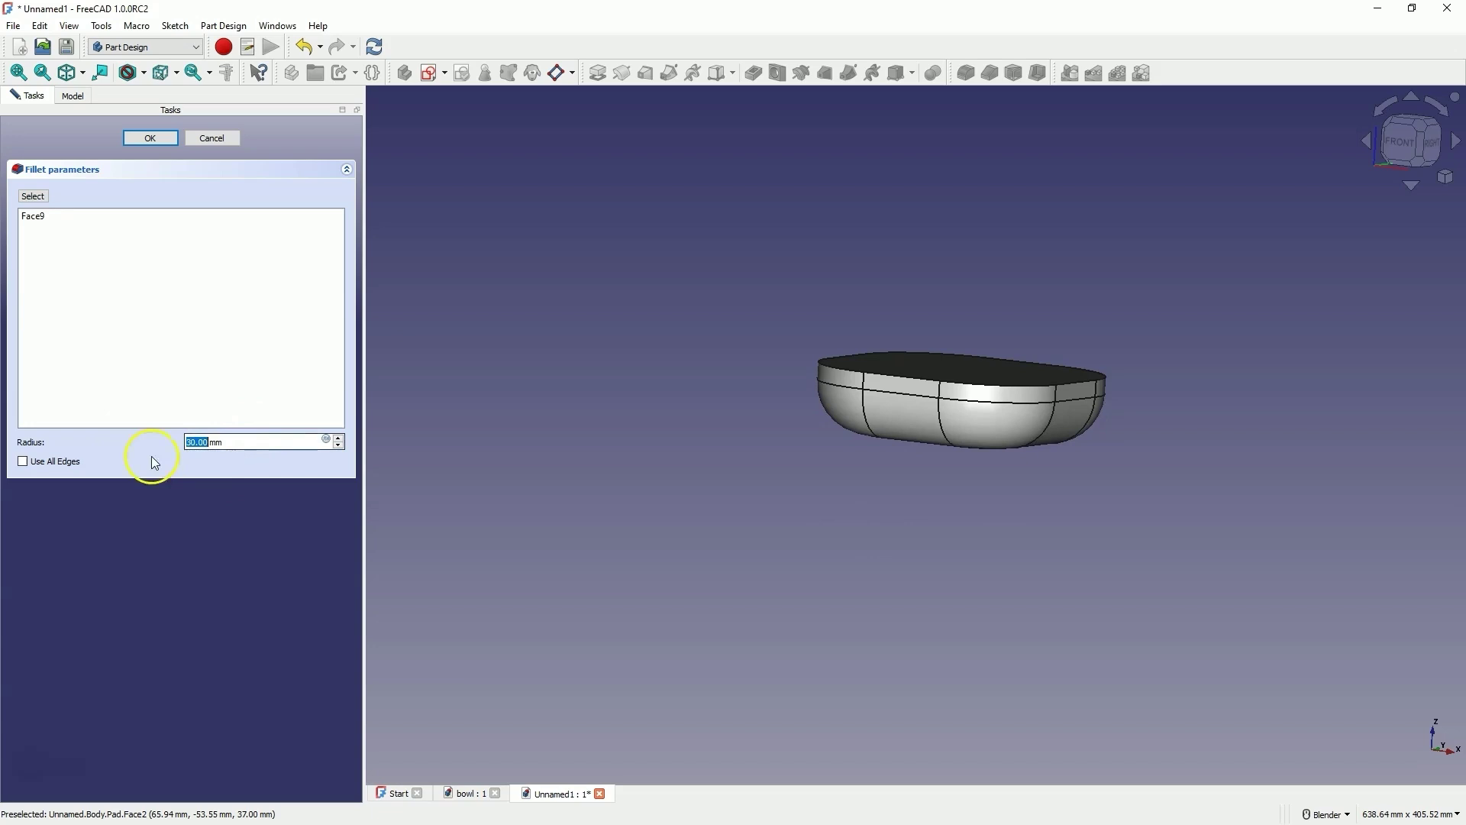
{"action": "left_click", "coordinate": [150, 138]}
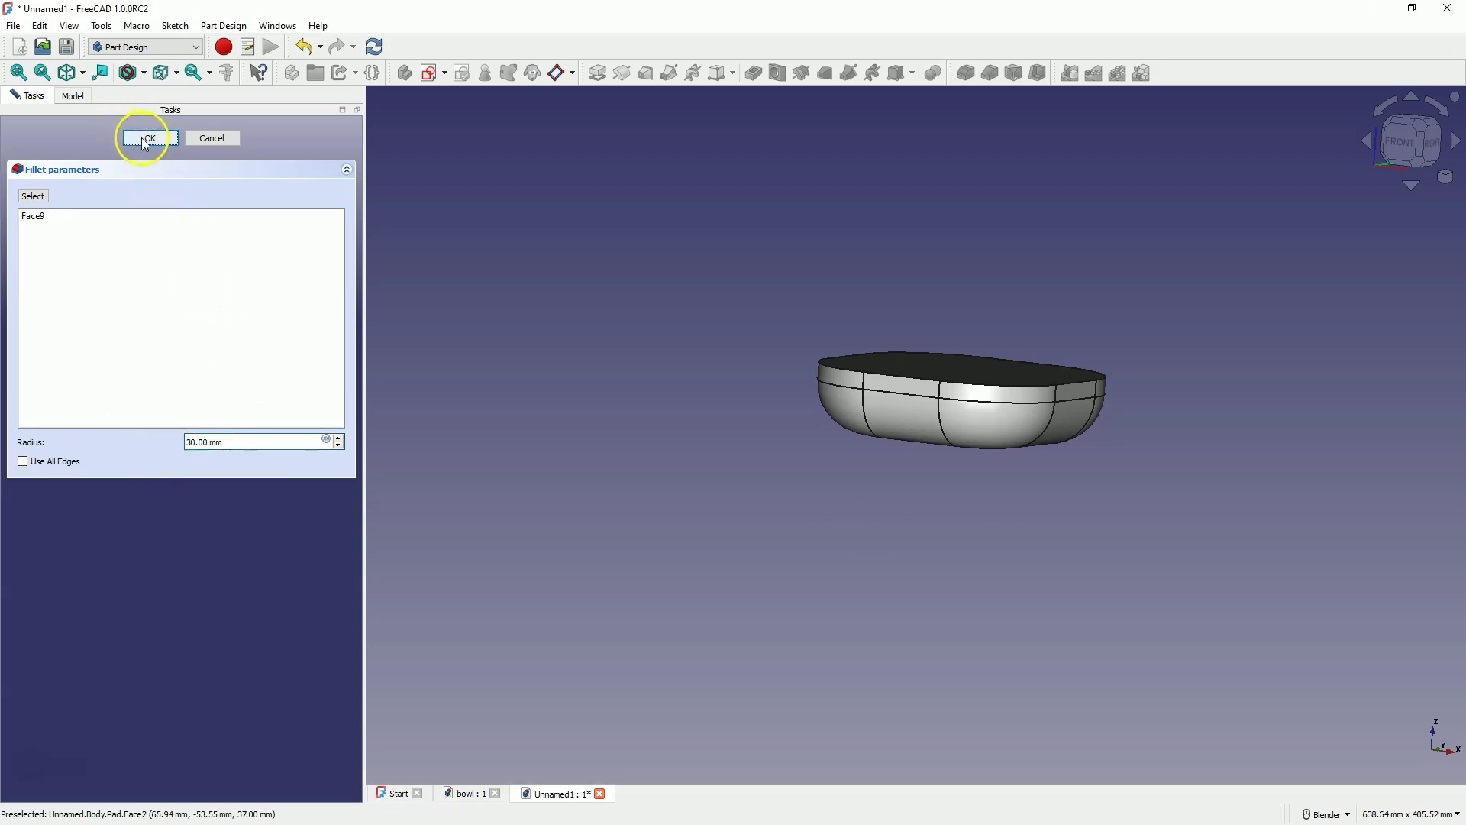
{"action": "scroll", "coordinate": [861, 379], "scroll_direction": "up", "scroll_amount": 5}
{"action": "middle_click_drag", "start_coordinate": [860, 380], "coordinate": [867, 446]}
Step: Hollow the block through its top face with a 4 mm inward Thickness
{"action": "left_click", "coordinate": [829, 342]}
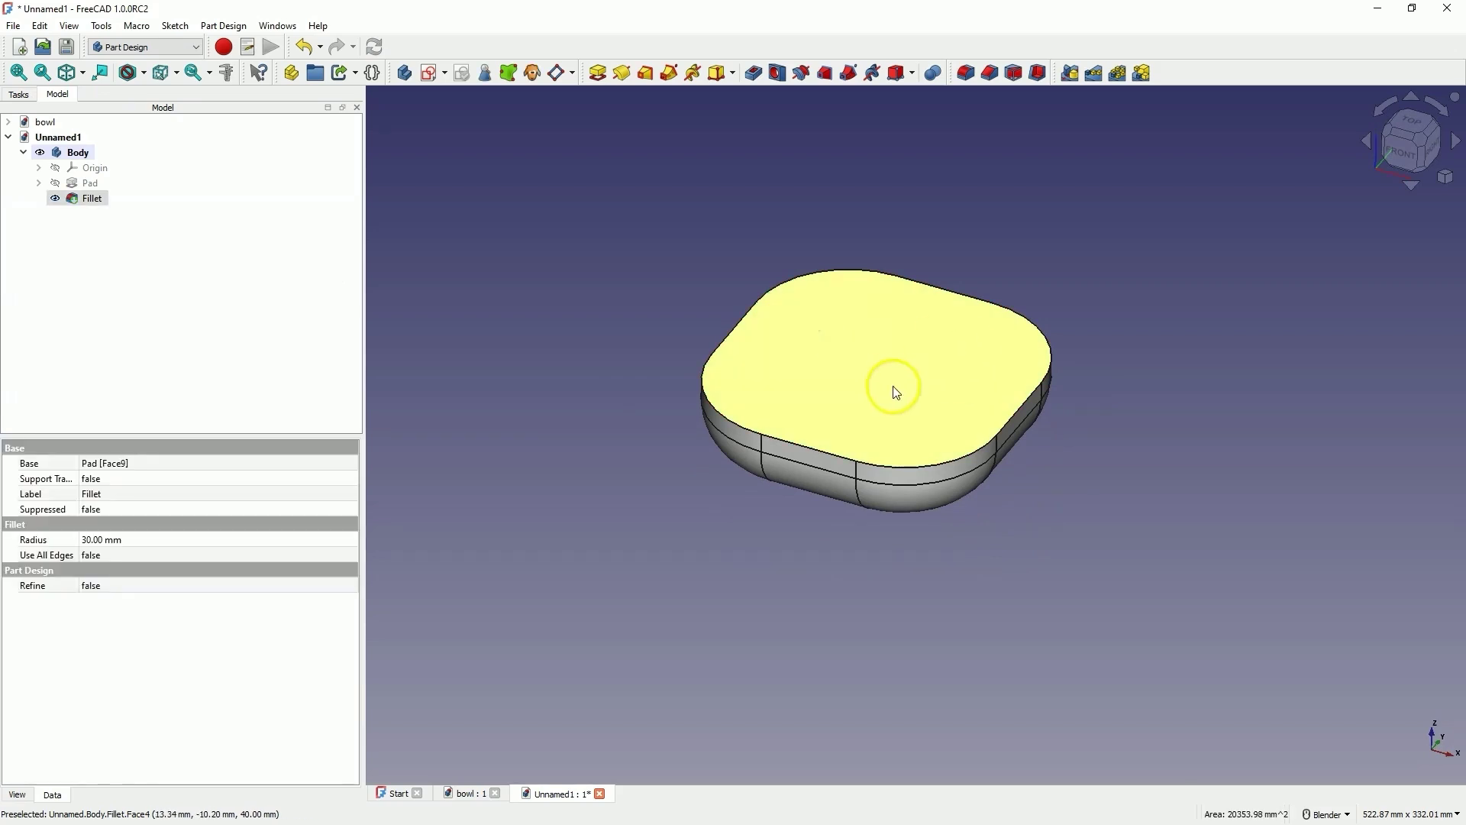
{"action": "left_click", "coordinate": [1038, 74]}
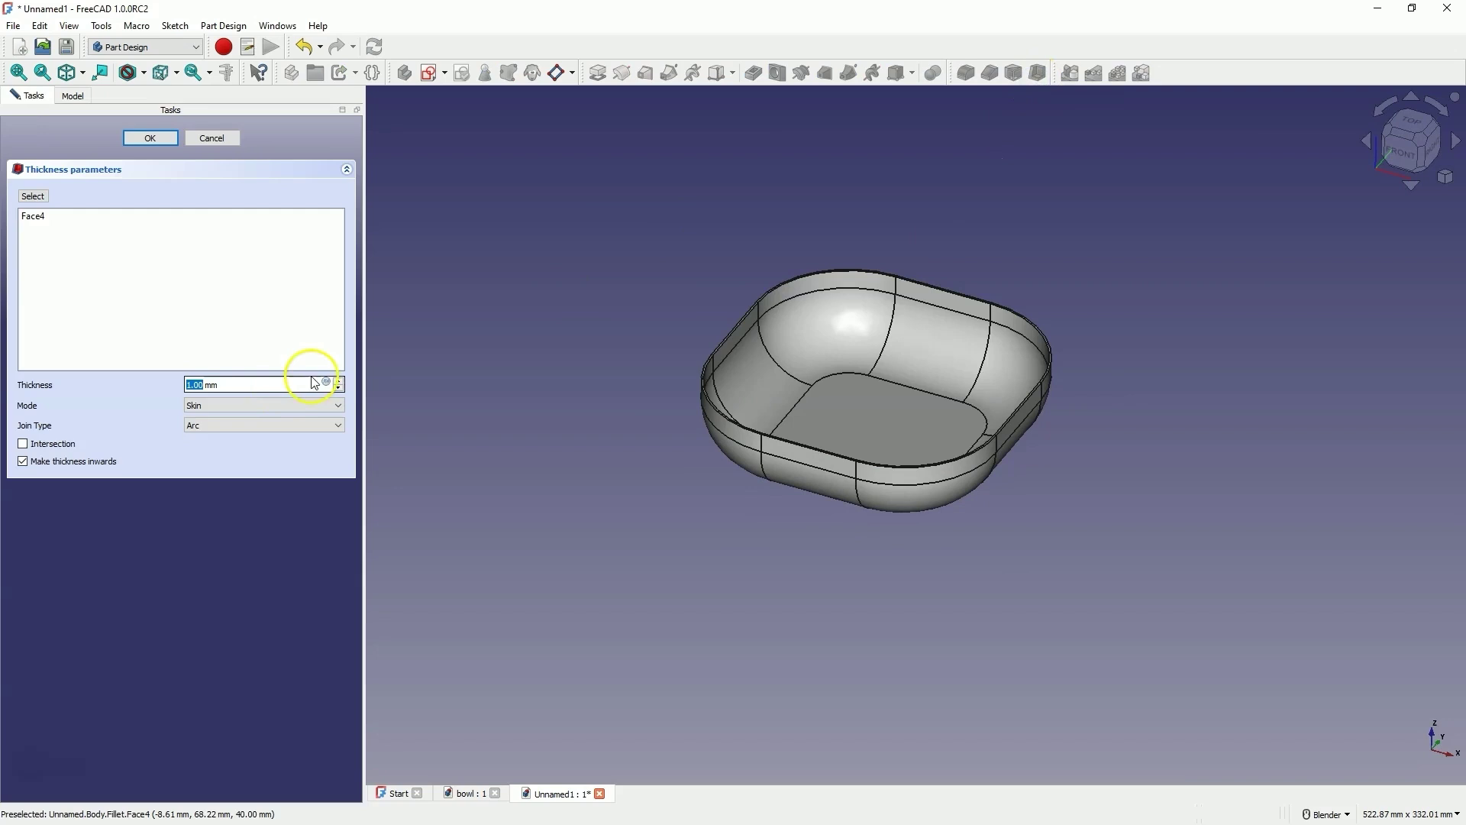
{"action": "left_click", "coordinate": [203, 384]}
{"action": "scroll", "coordinate": [204, 385], "scroll_direction": "up", "scroll_amount": 5}
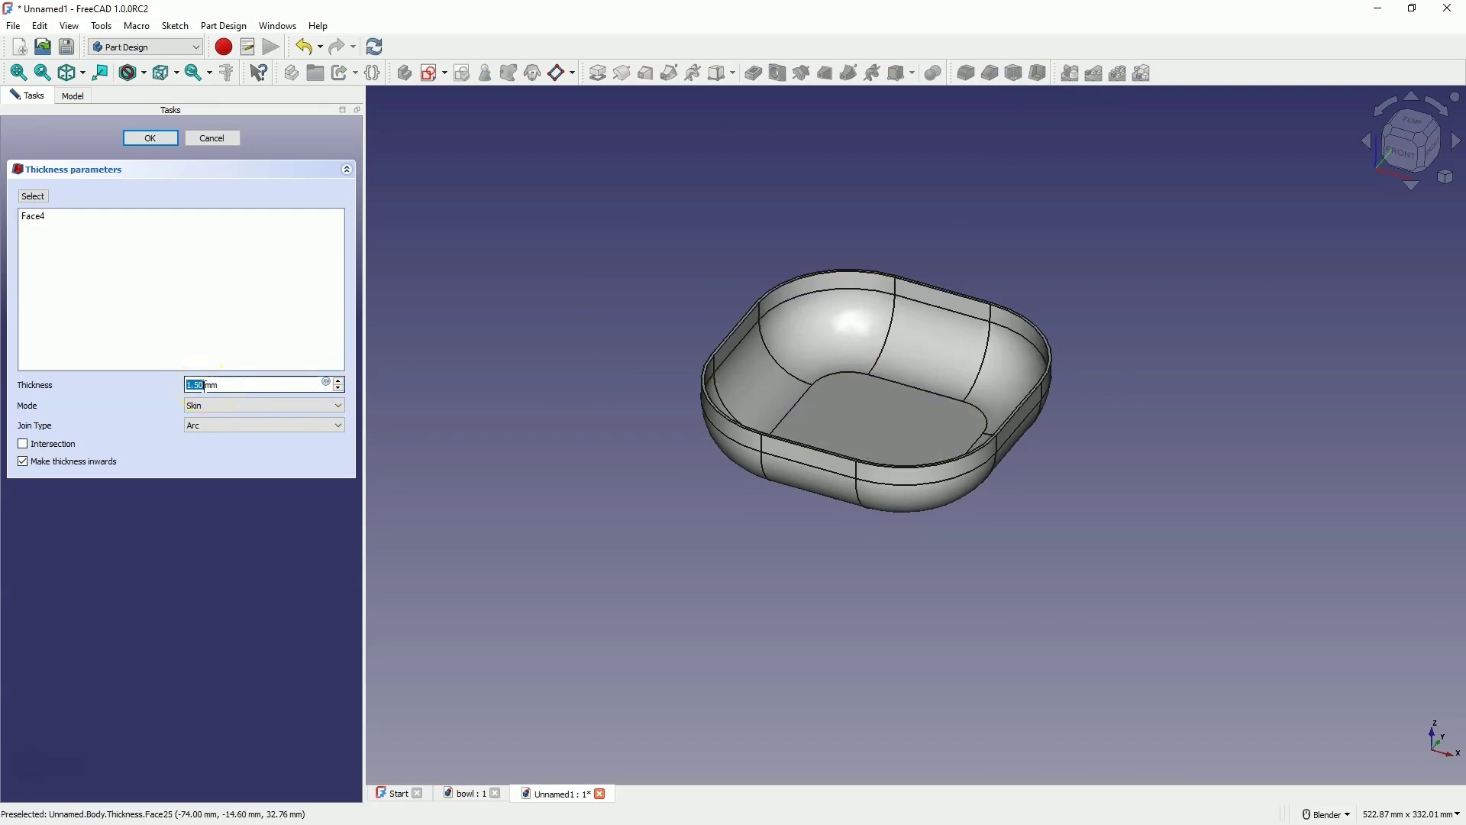
{"action": "scroll", "coordinate": [204, 386], "scroll_direction": "up", "scroll_amount": 16}
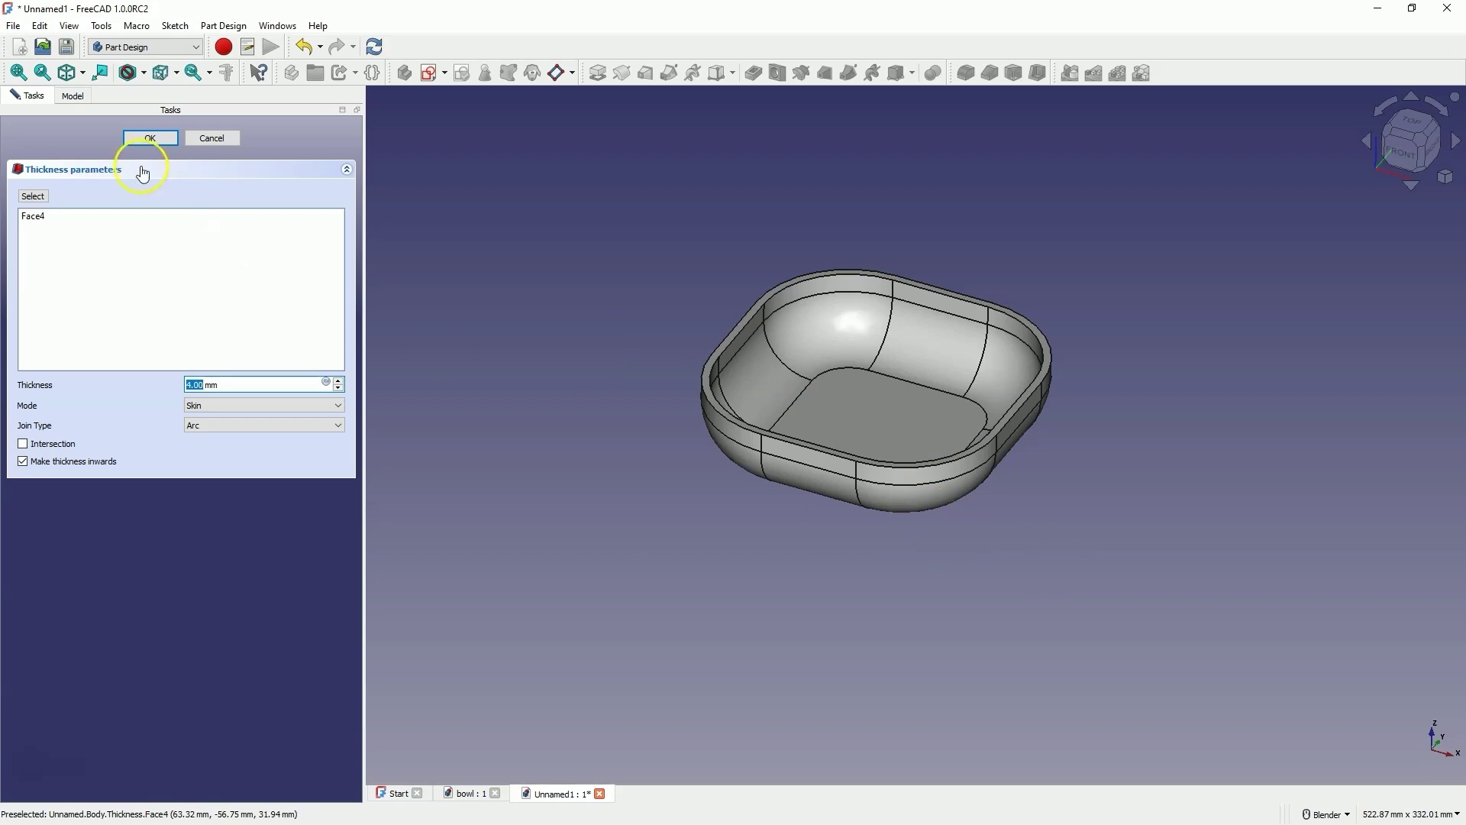
{"action": "left_click", "coordinate": [152, 138]}
{"action": "middle_click_drag", "start_coordinate": [858, 432], "coordinate": [1008, 393]}
{"action": "left_click", "coordinate": [467, 793]}
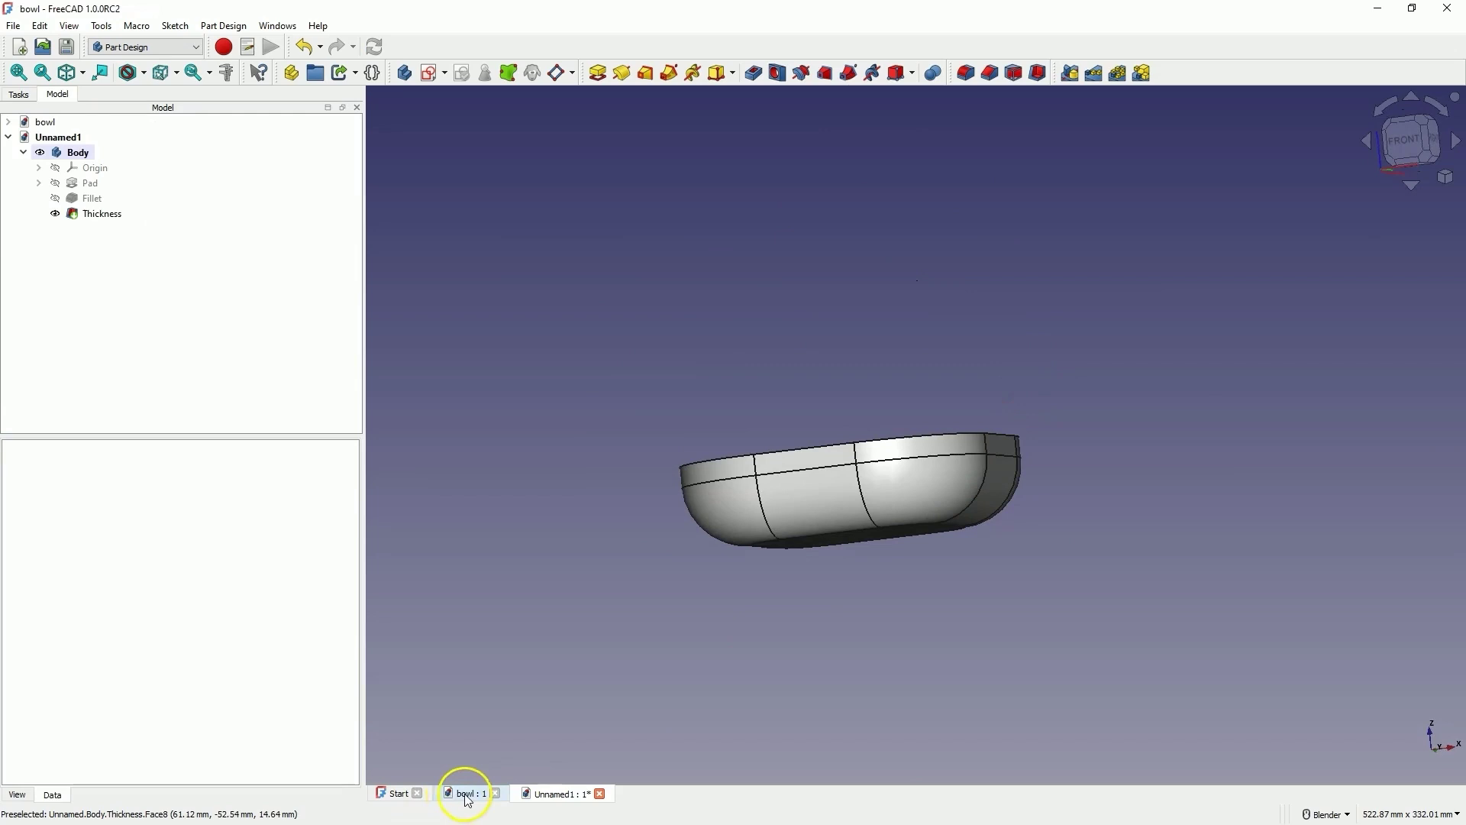
{"action": "middle_click_drag", "start_coordinate": [970, 609], "coordinate": [851, 613]}
{"action": "middle_click_drag", "start_coordinate": [1005, 654], "coordinate": [1023, 697]}
{"action": "left_click", "coordinate": [546, 793]}
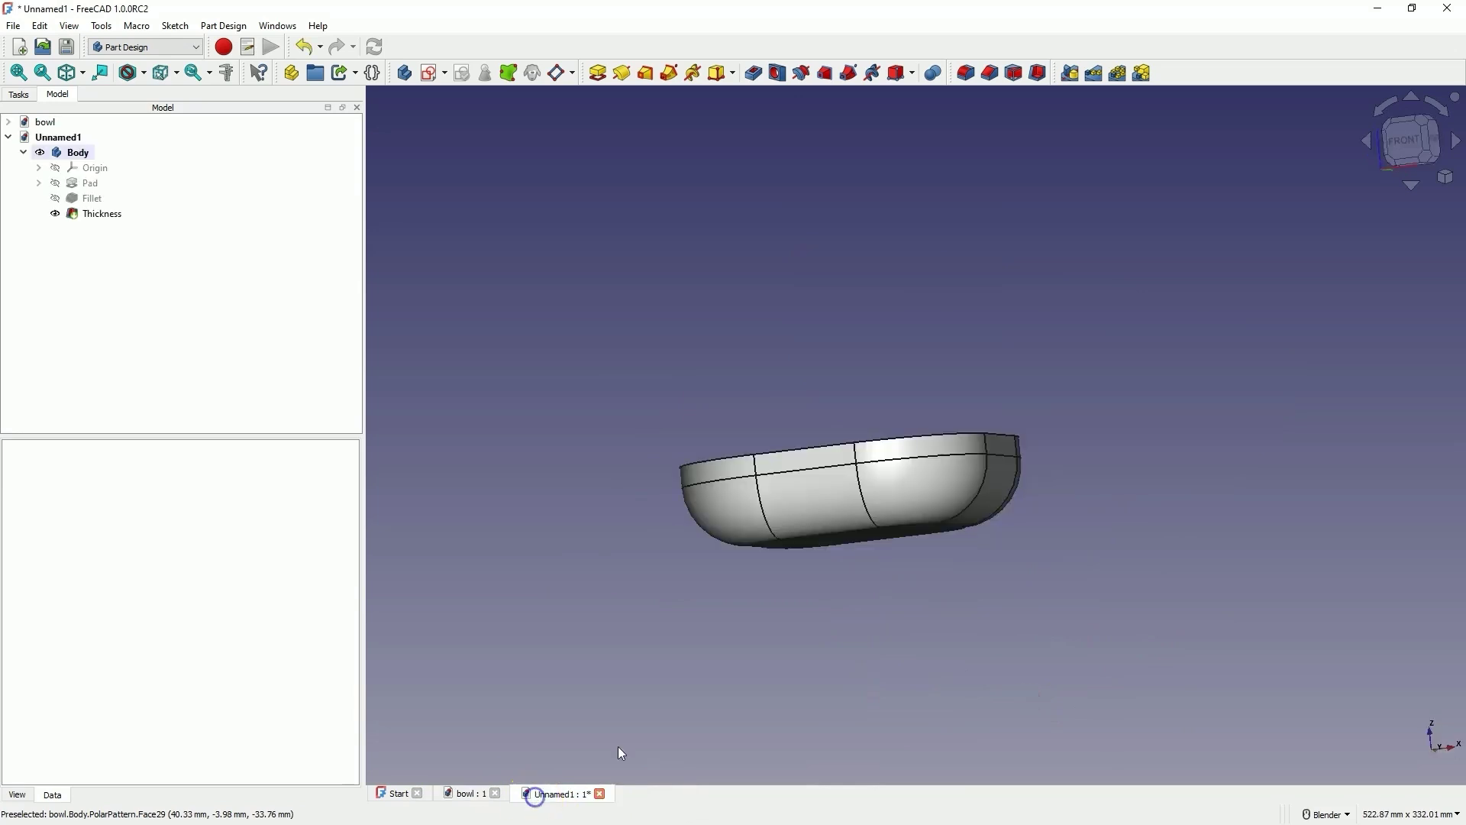
{"action": "left_click", "coordinate": [1405, 149]}
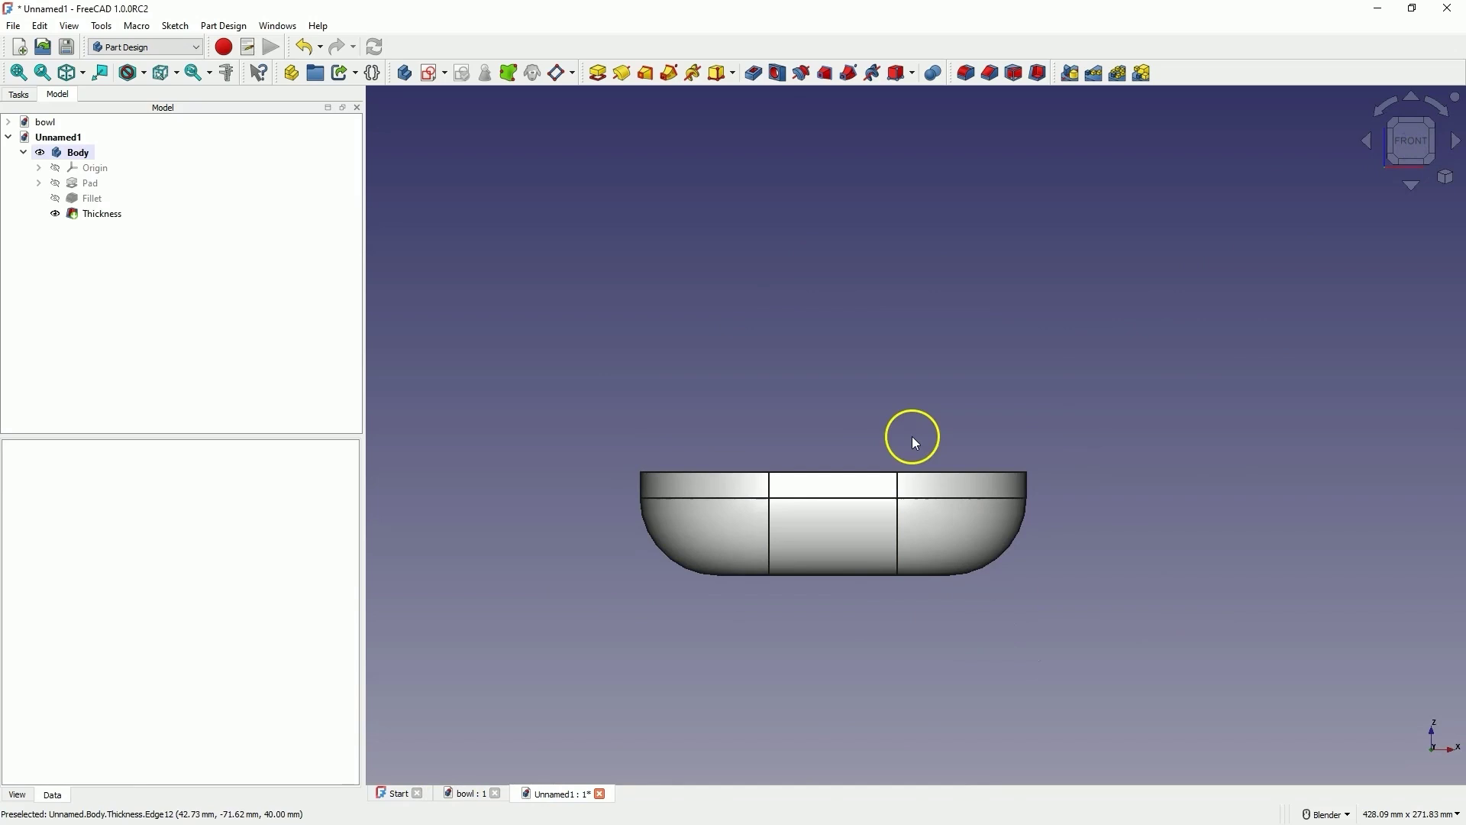
Step: Start a new sketch attached to the XZ plane
{"action": "left_click", "coordinate": [433, 74]}
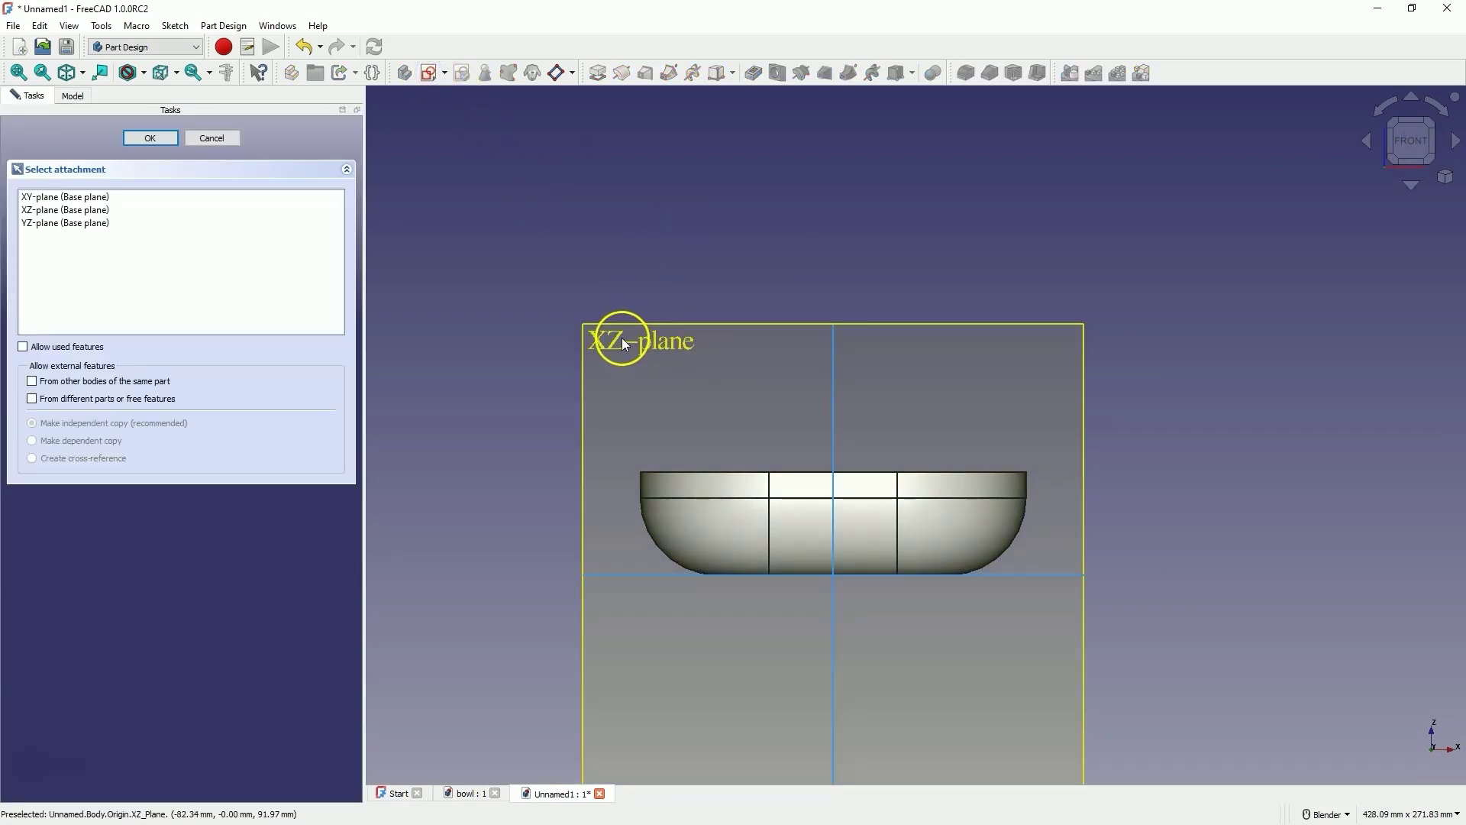
{"action": "left_click", "coordinate": [621, 338]}
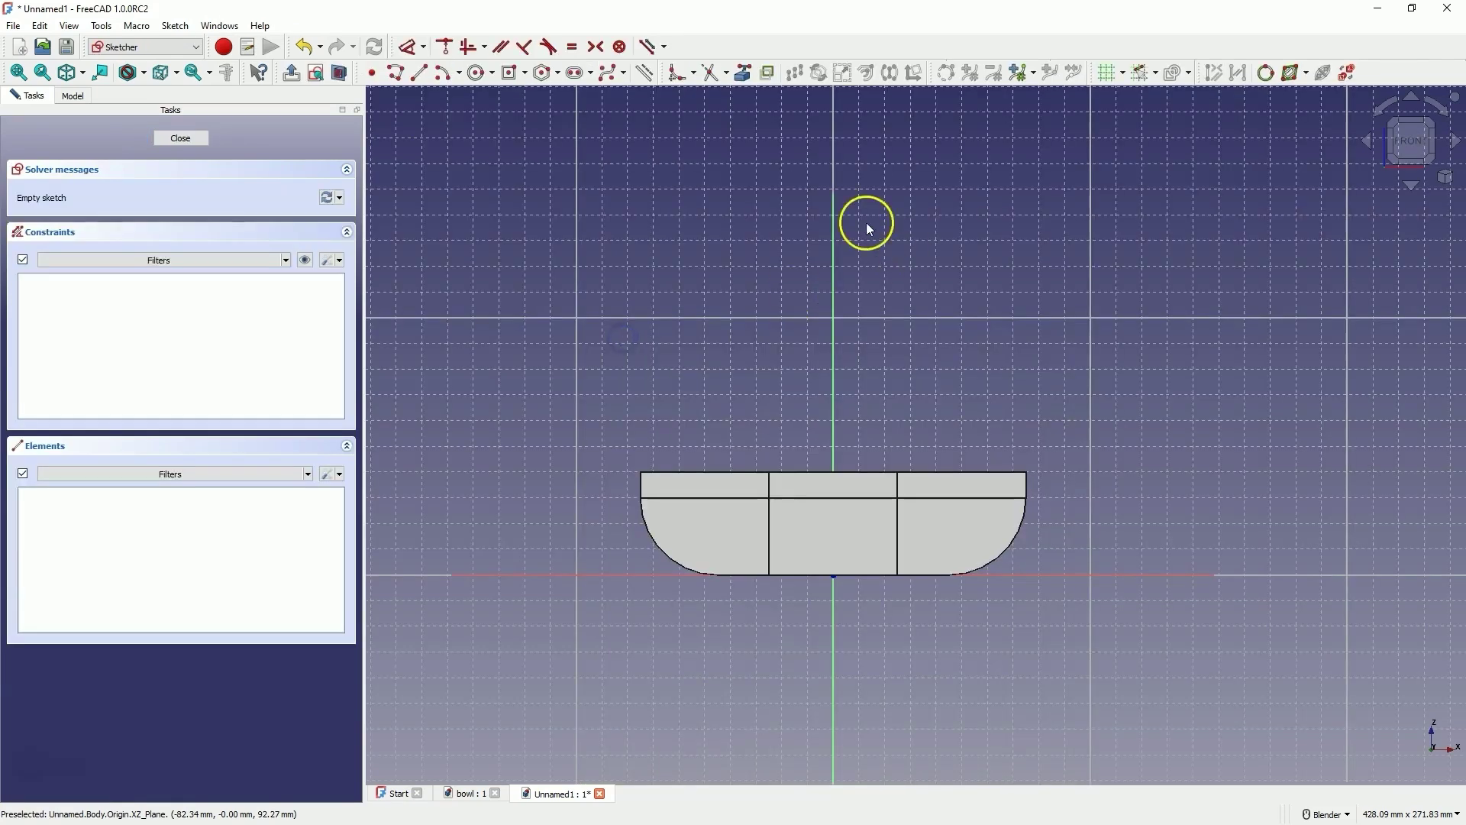
{"action": "scroll", "coordinate": [931, 503], "scroll_direction": "up", "scroll_amount": 2}
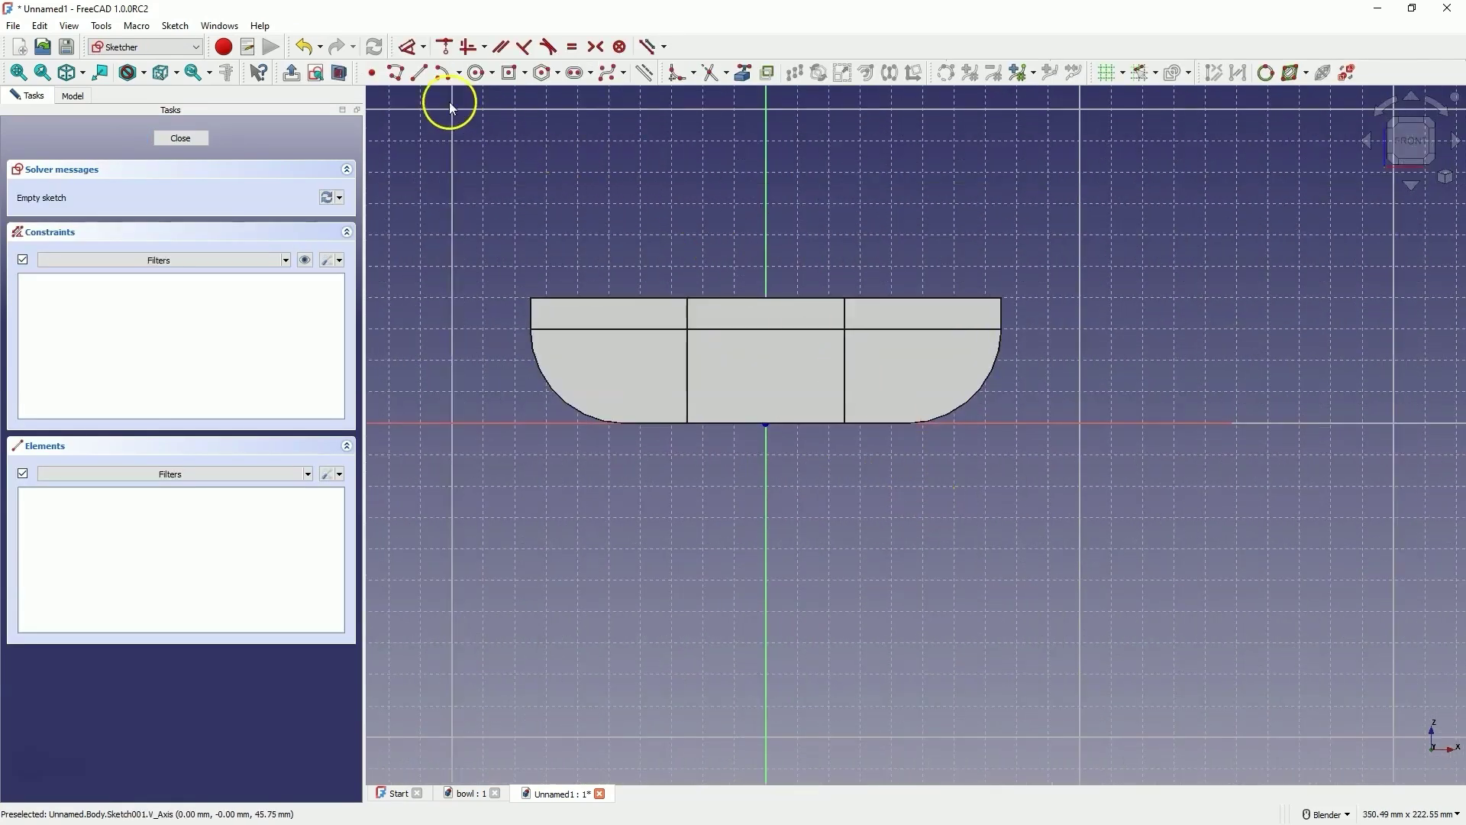
Step: Draw a 60 mm line at -60° from the base axis, 30 mm horizontally from centre
{"action": "left_click", "coordinate": [419, 73]}
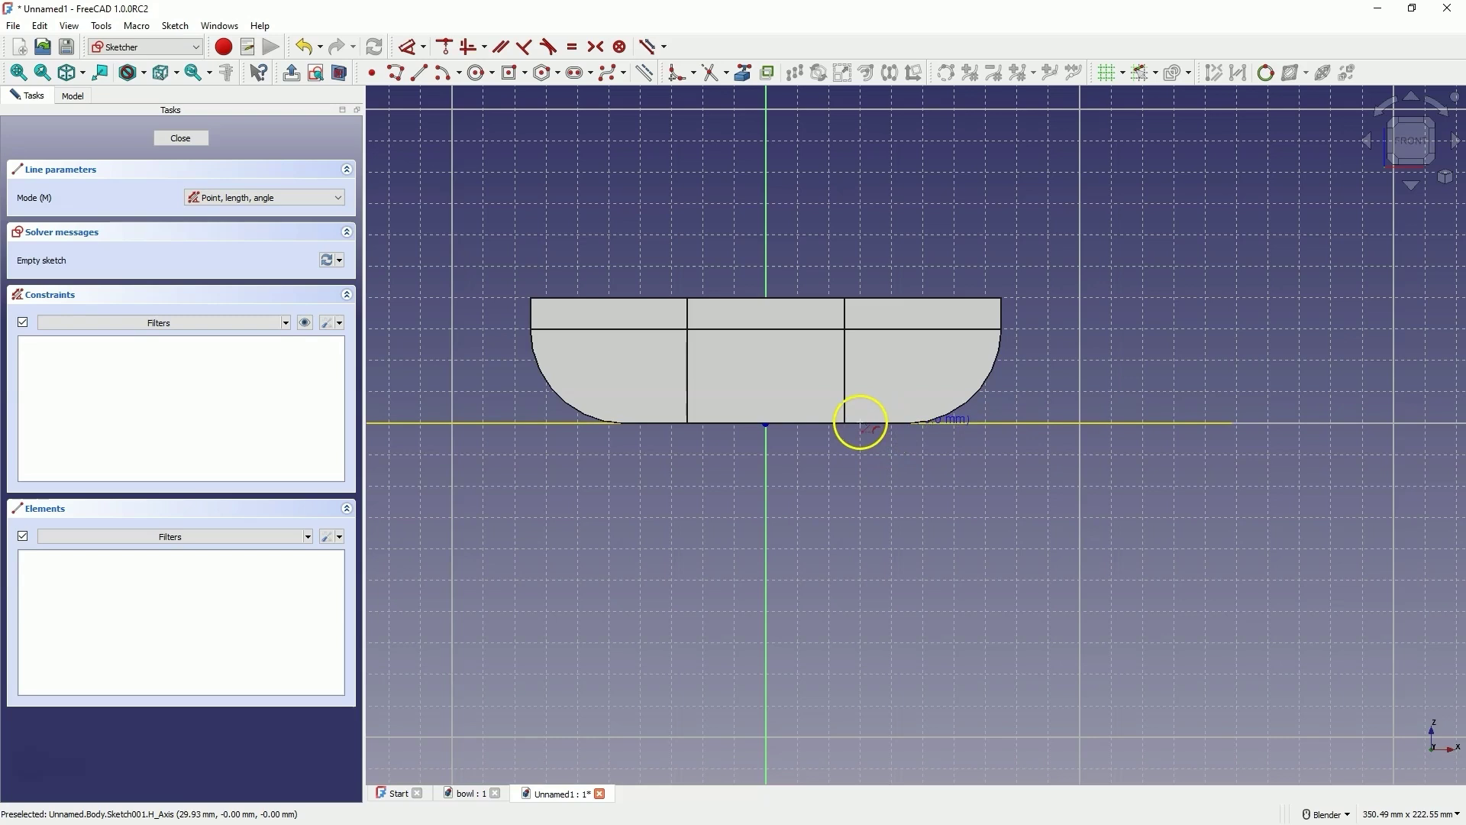
{"action": "left_click", "coordinate": [972, 424]}
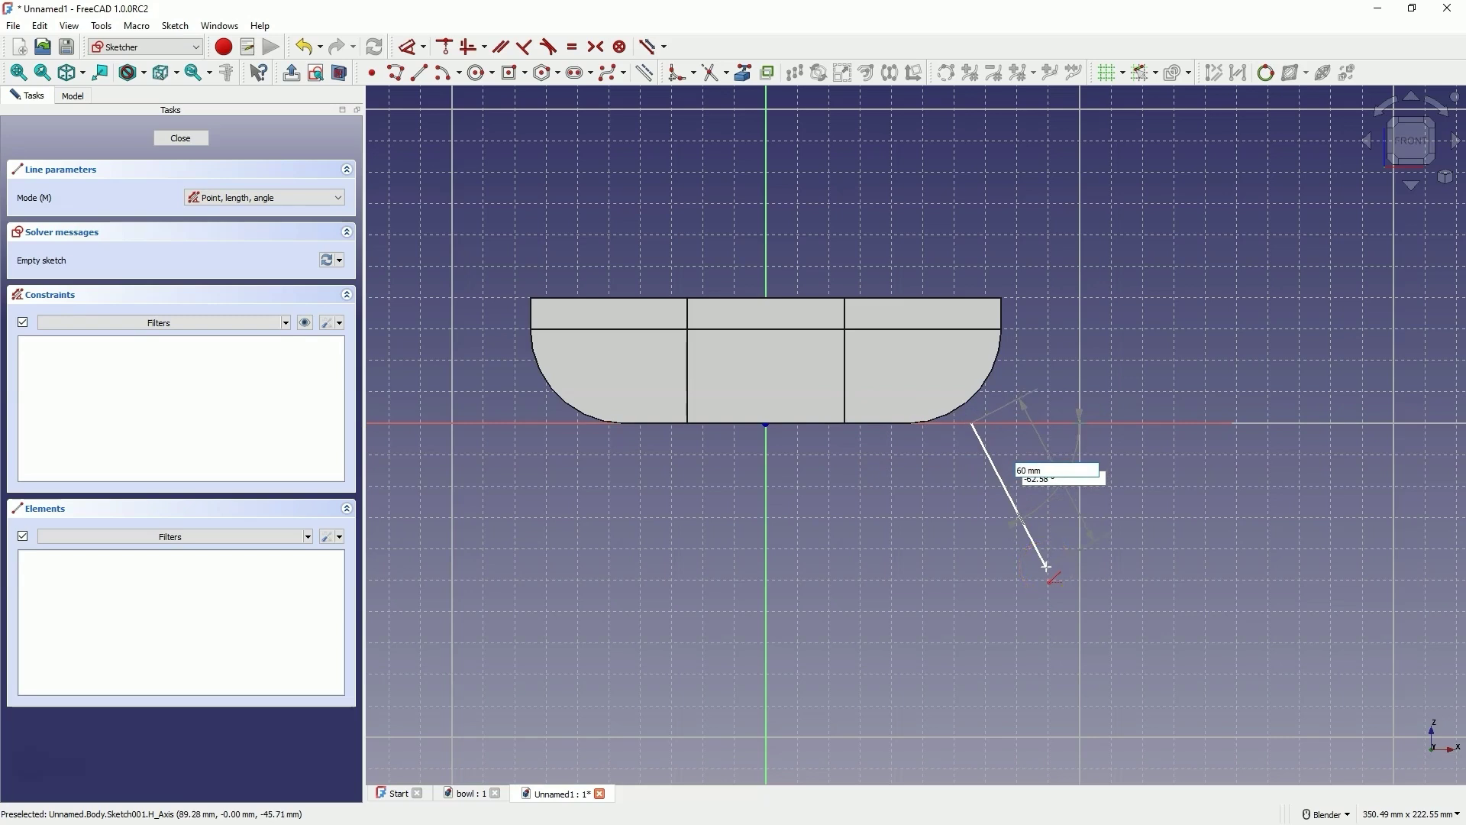
{"action": "key", "text": "Tab"}
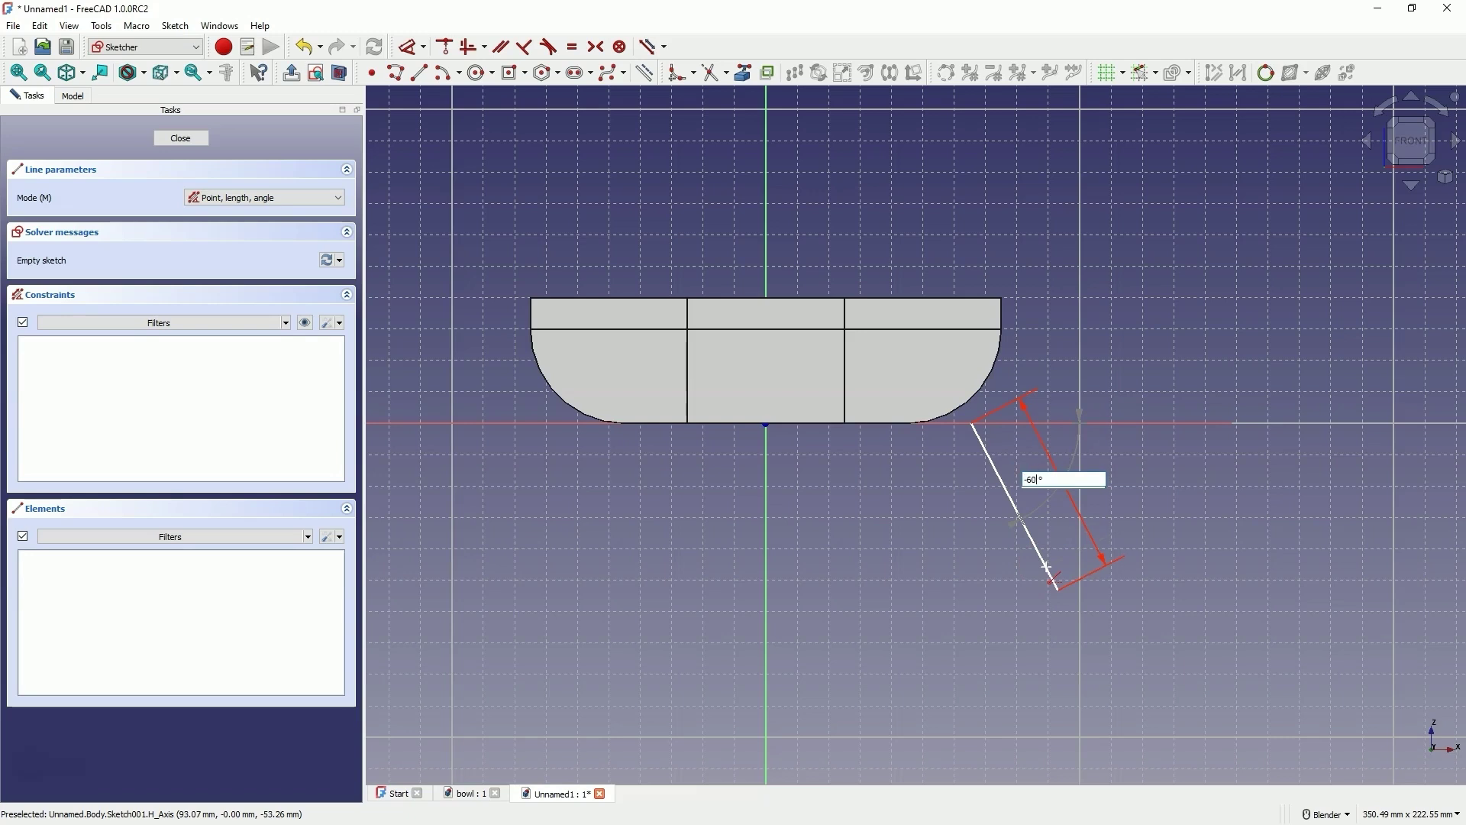
{"action": "key", "text": "Return"}
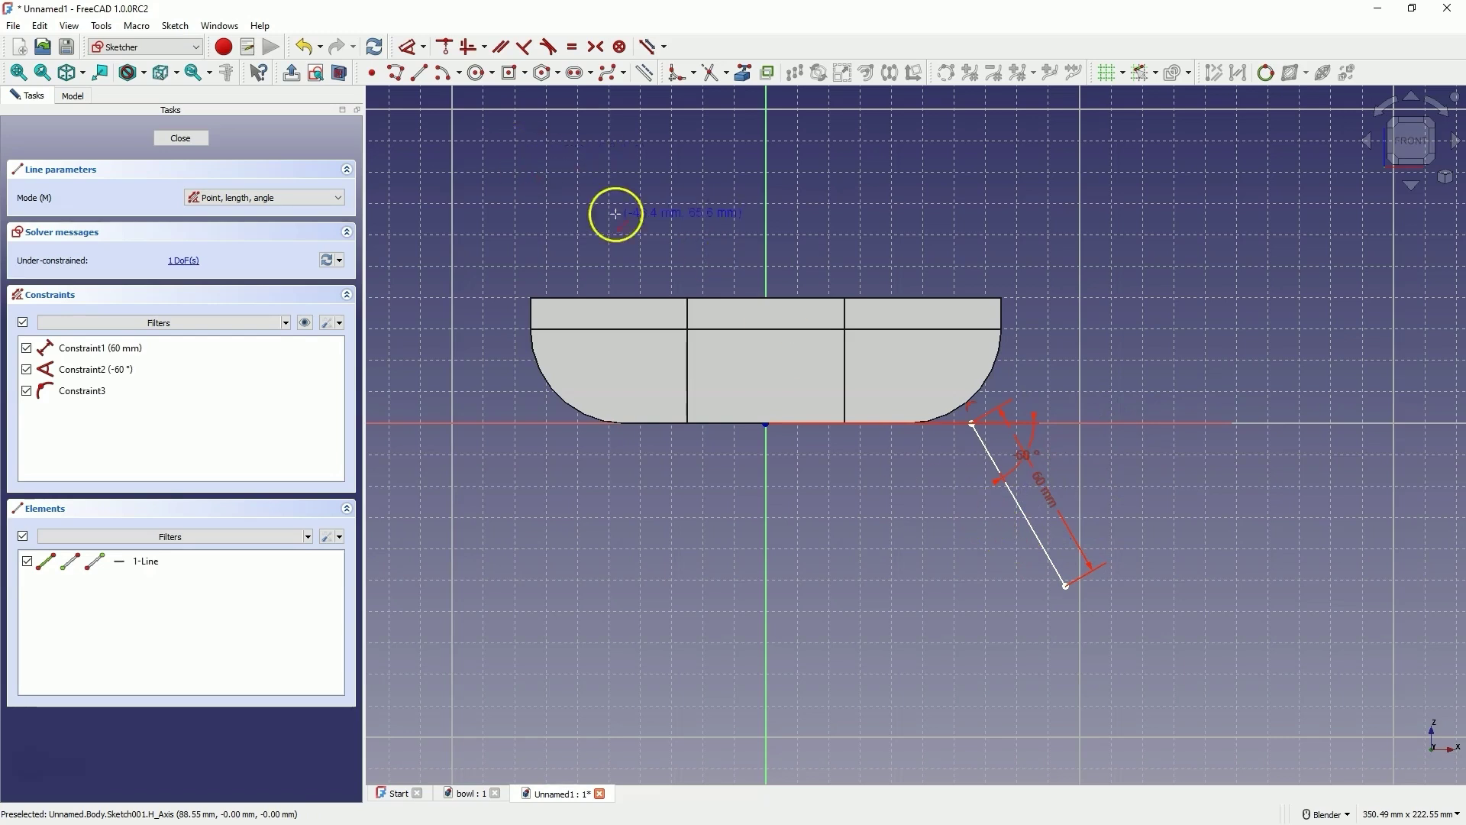
{"action": "right_click", "coordinate": [922, 456]}
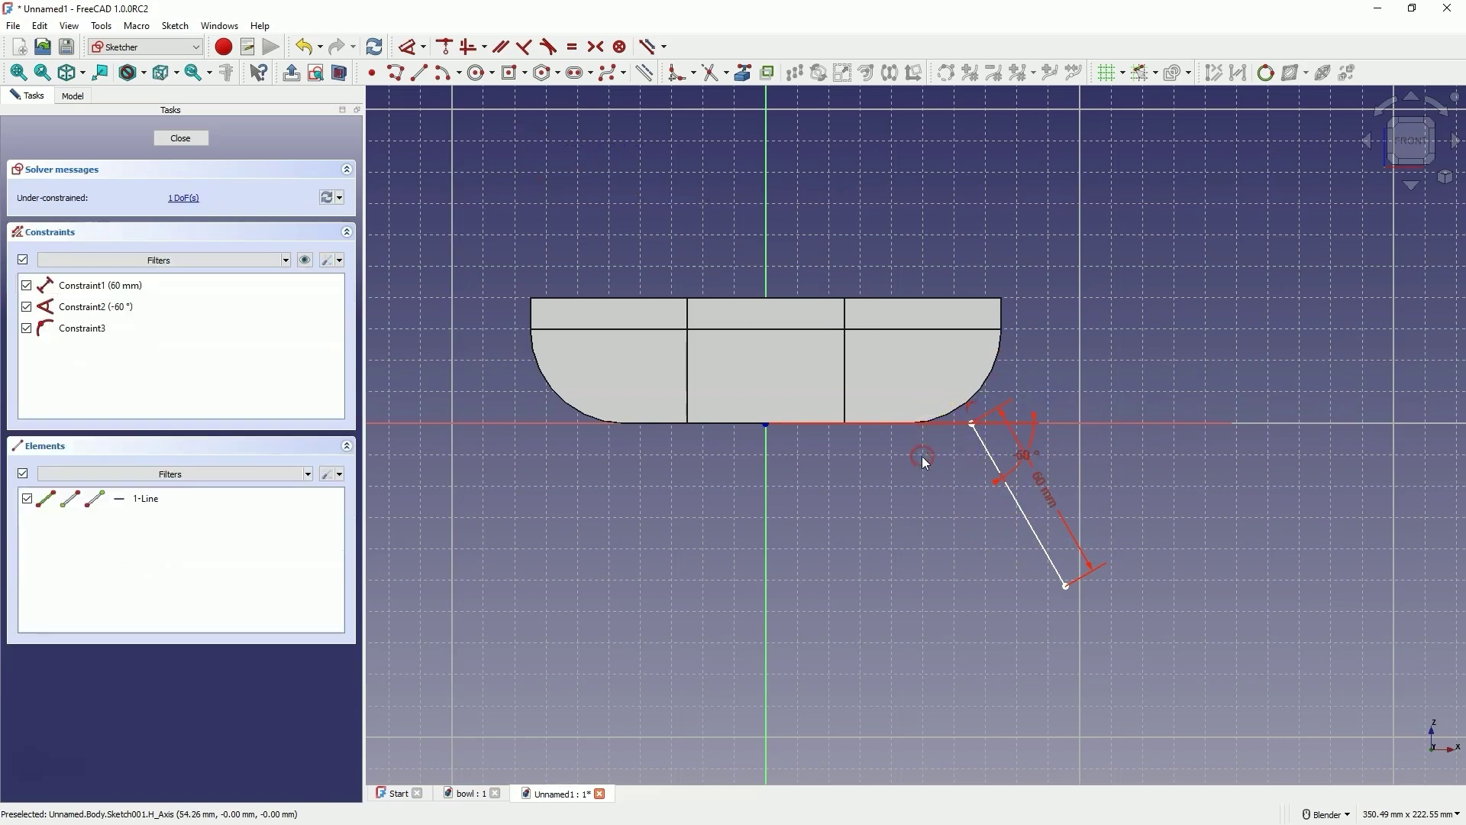
{"action": "left_click", "coordinate": [973, 424]}
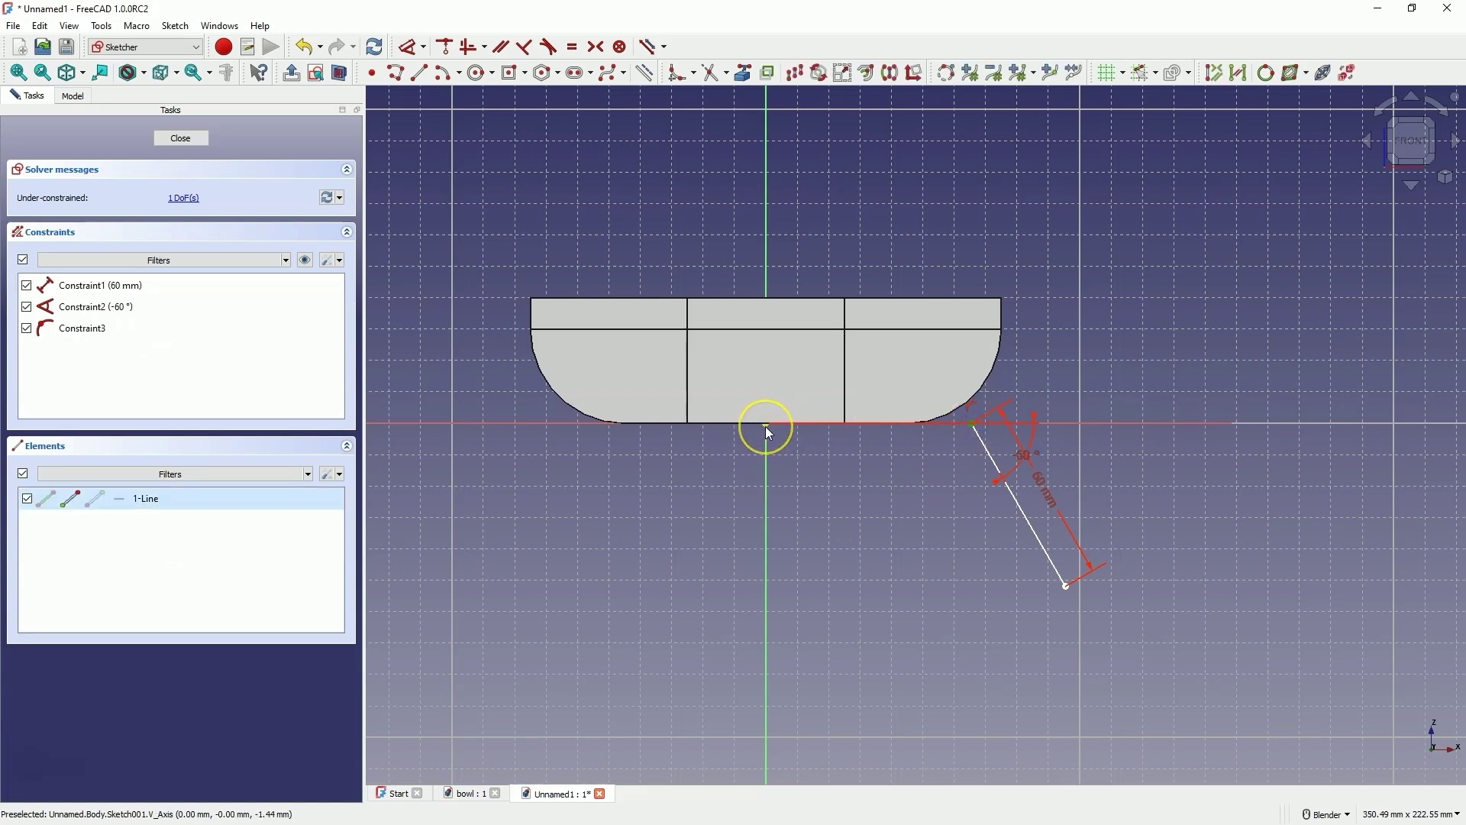
{"action": "left_click", "coordinate": [413, 47]}
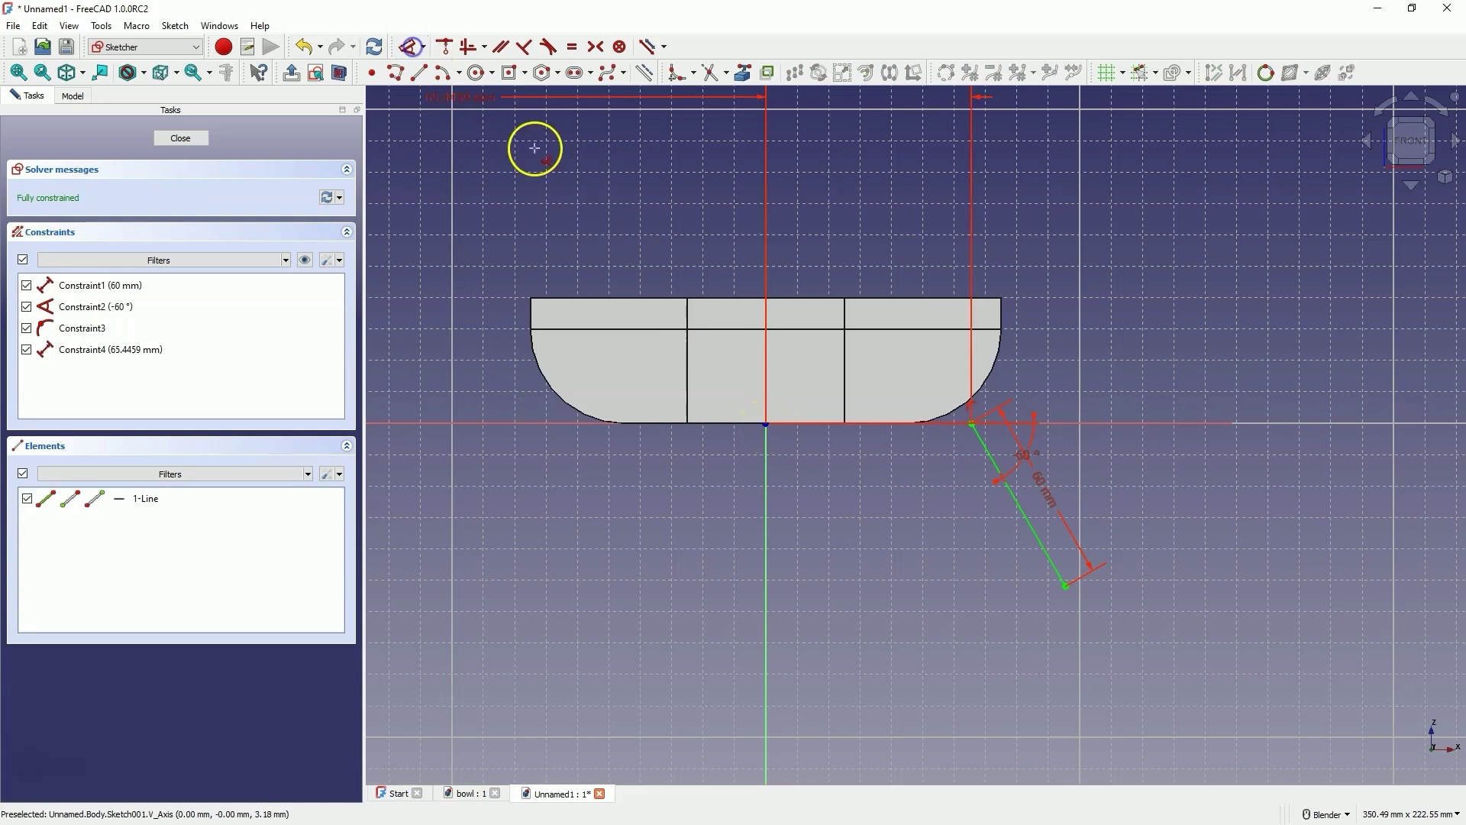
{"action": "left_click", "coordinate": [854, 497]}
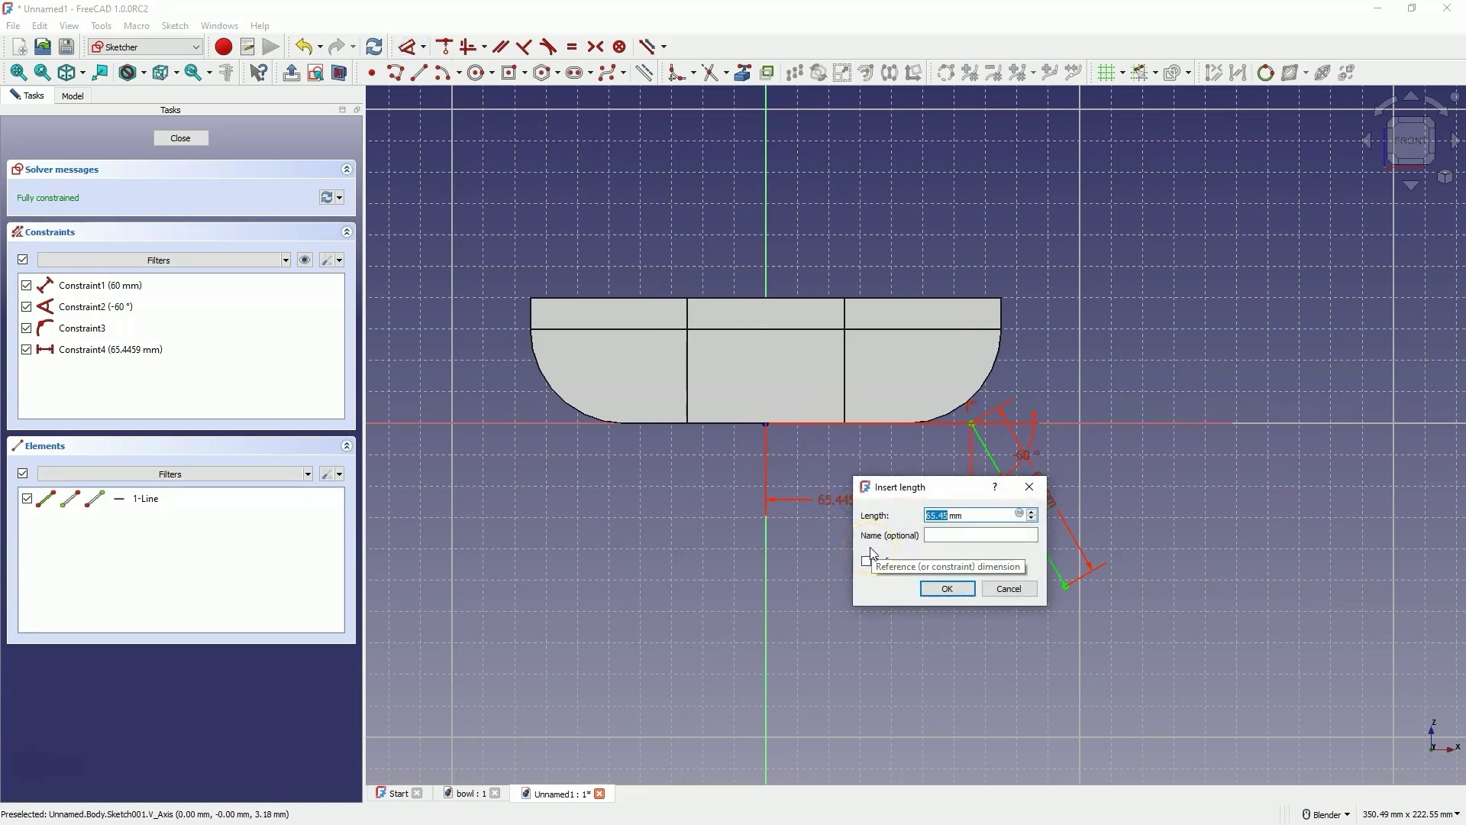
{"action": "type", "text": "30"}
{"action": "key", "text": "Return"}
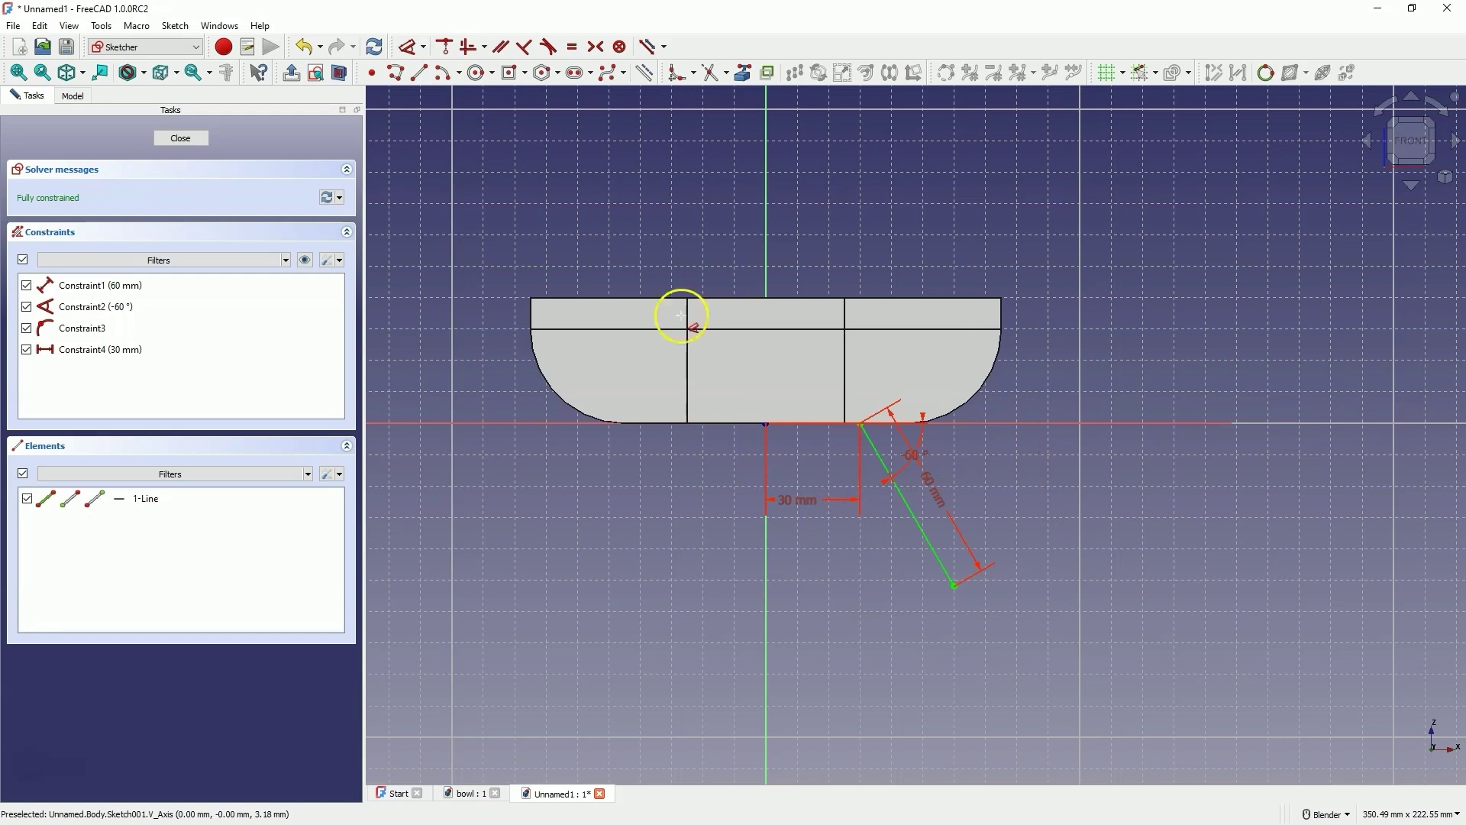
Step: Close the leg-line sketch and hide the Thickness bowl
{"action": "left_click", "coordinate": [190, 138]}
{"action": "mouse_move", "coordinate": [997, 446]}
{"action": "middle_mouse_down"}
{"action": "mouse_move", "coordinate": [982, 402]}
{"action": "mouse_move", "coordinate": [932, 426]}
{"action": "mouse_move", "coordinate": [958, 453]}
{"action": "mouse_move", "coordinate": [929, 468]}
{"action": "mouse_move", "coordinate": [989, 489]}
{"action": "middle_mouse_up"}
{"action": "left_click", "coordinate": [102, 215]}
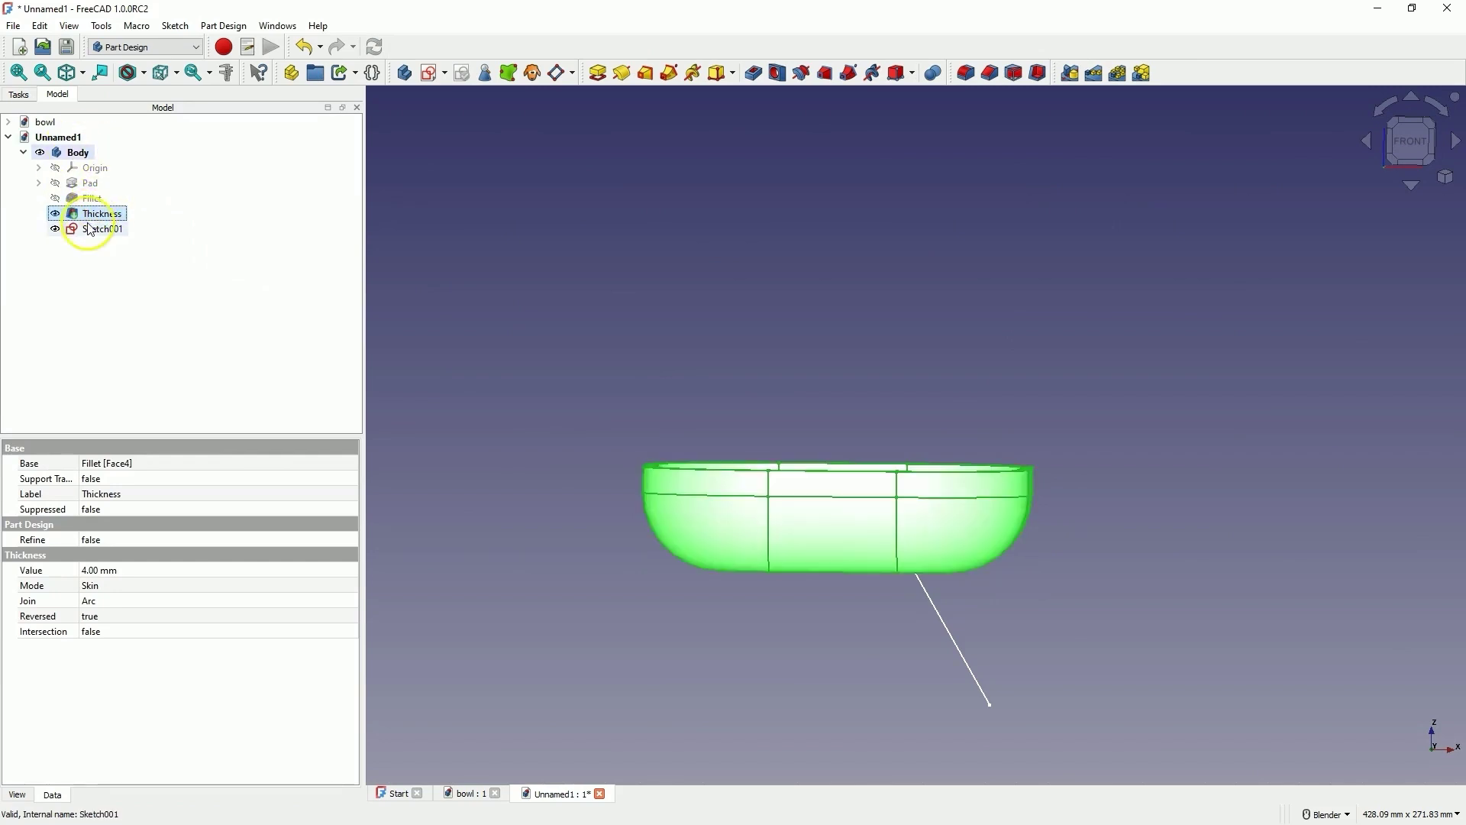
{"action": "left_click", "coordinate": [55, 214]}
Step: Select the leg line's lower endpoint
{"action": "left_click", "coordinate": [754, 252]}
{"action": "middle_click_drag", "start_coordinate": [752, 249], "coordinate": [909, 488]}
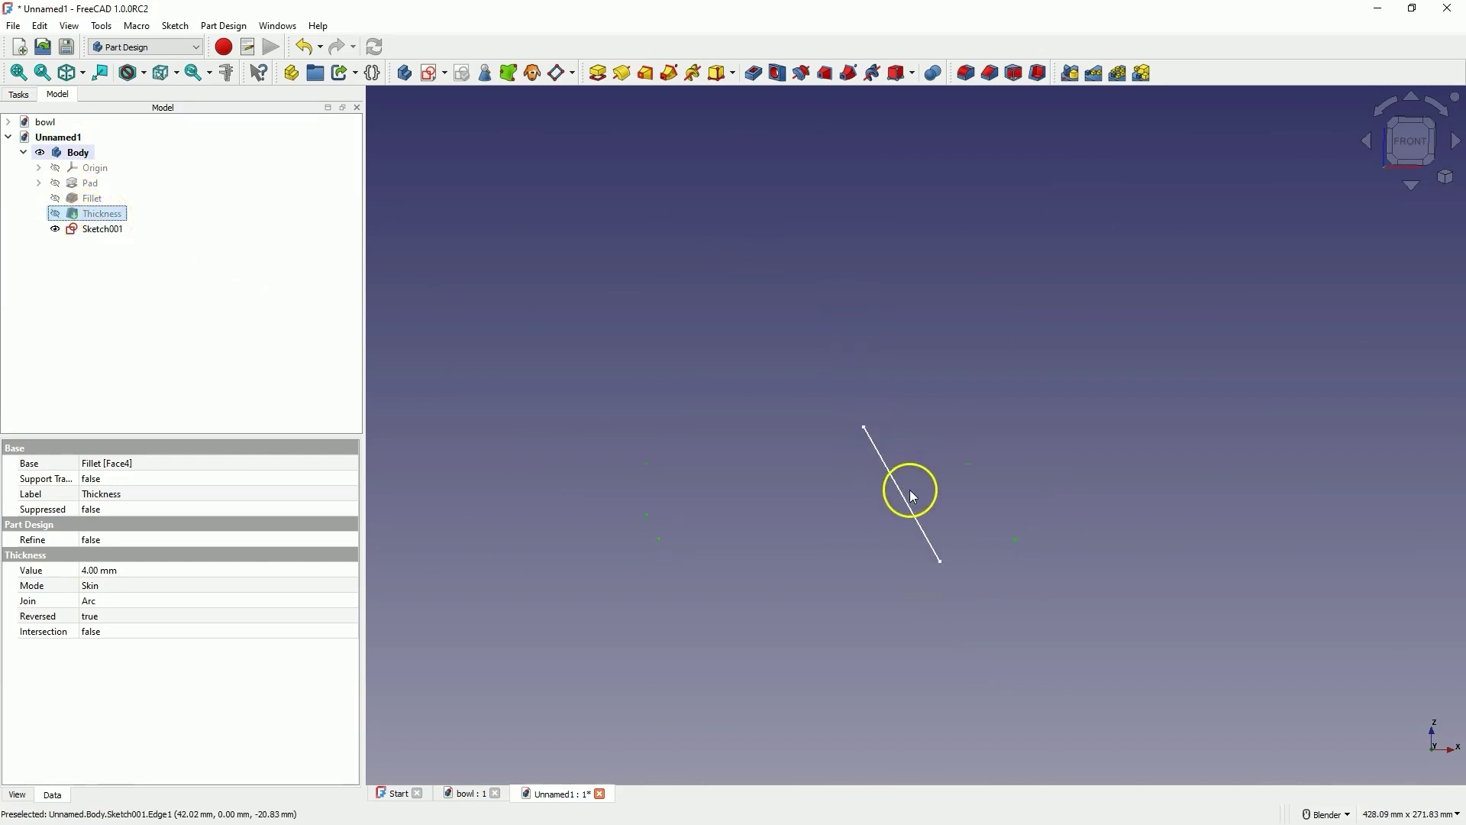
{"action": "left_click", "coordinate": [954, 571]}
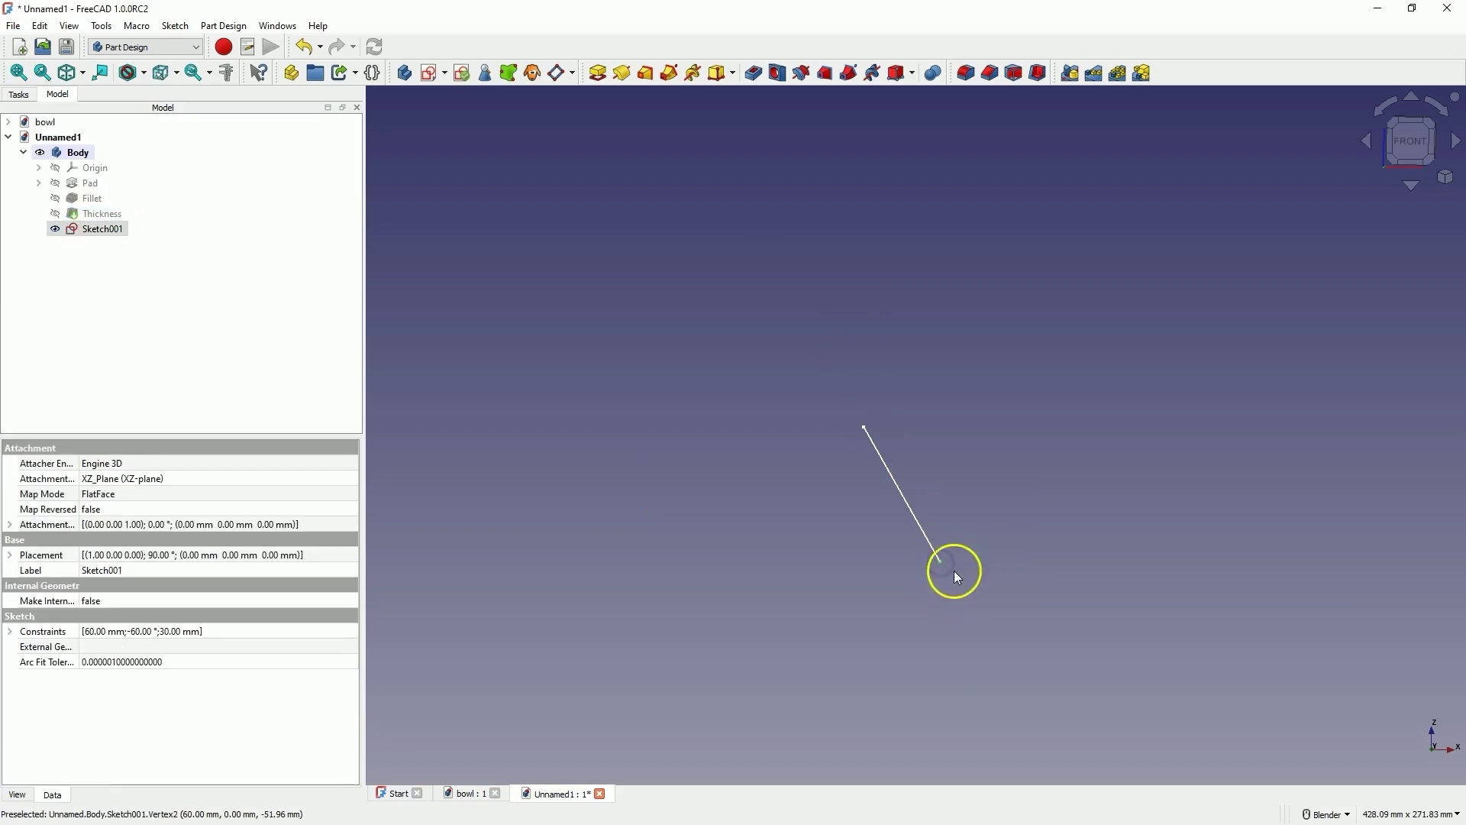
Step: Create and confirm a datum plane attached to the leg line's lower end, then select it
{"action": "left_click", "coordinate": [558, 73]}
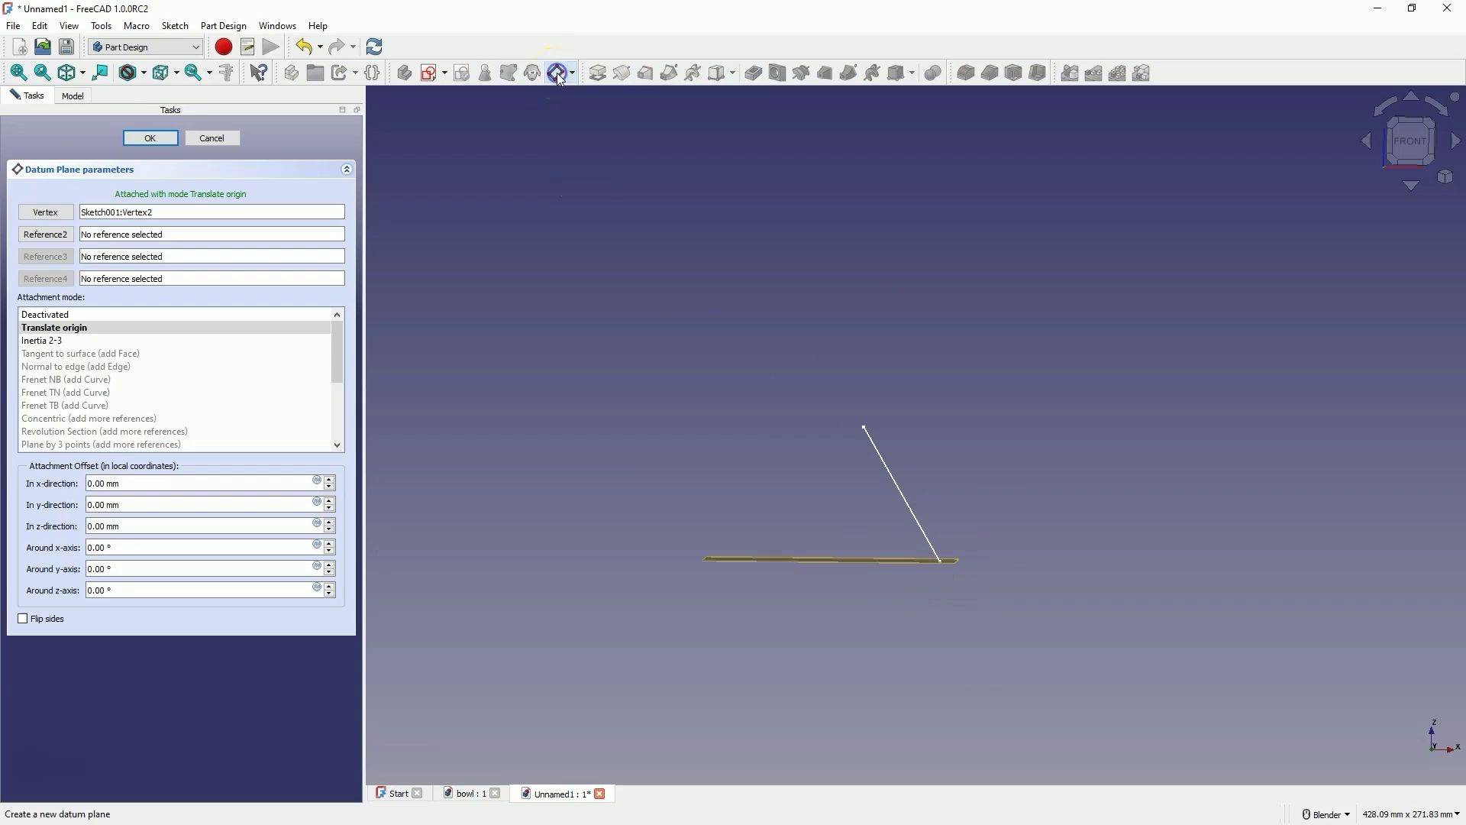
{"action": "middle_click_drag", "start_coordinate": [933, 582], "coordinate": [932, 524]}
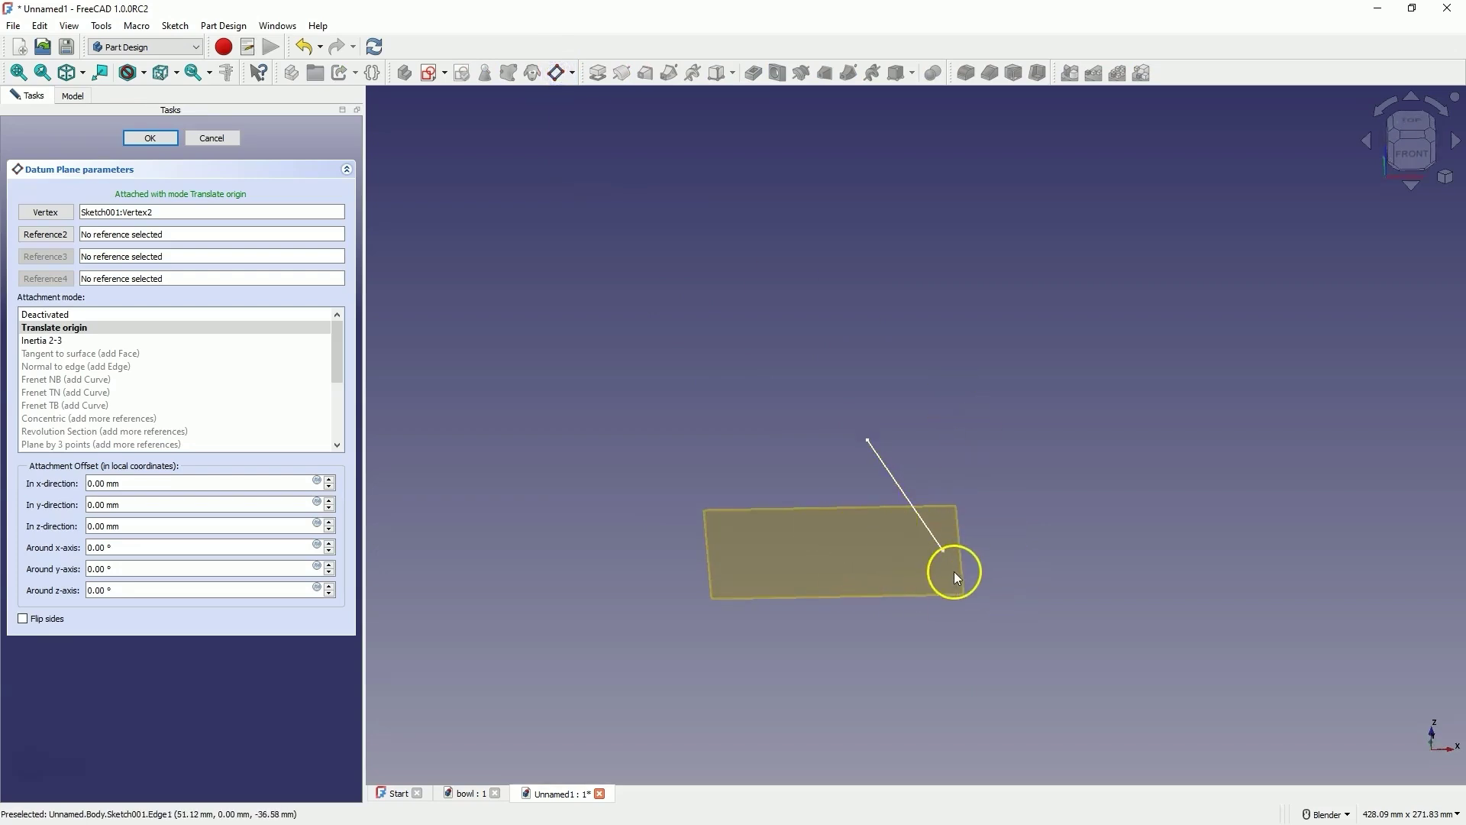
{"action": "middle_click_drag", "start_coordinate": [956, 578], "coordinate": [923, 528]}
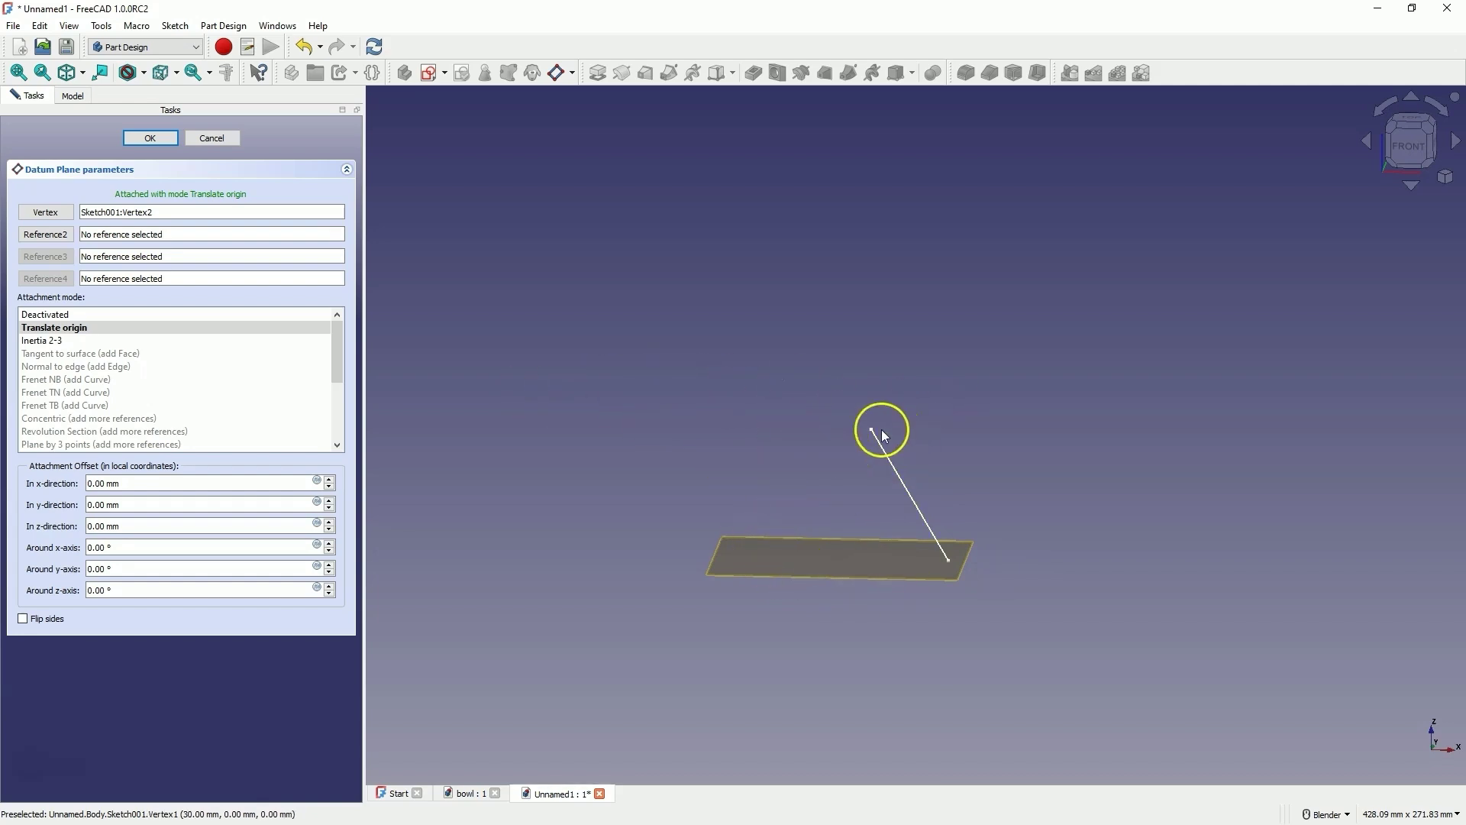
{"action": "left_click", "coordinate": [151, 137]}
{"action": "left_click", "coordinate": [875, 542]}
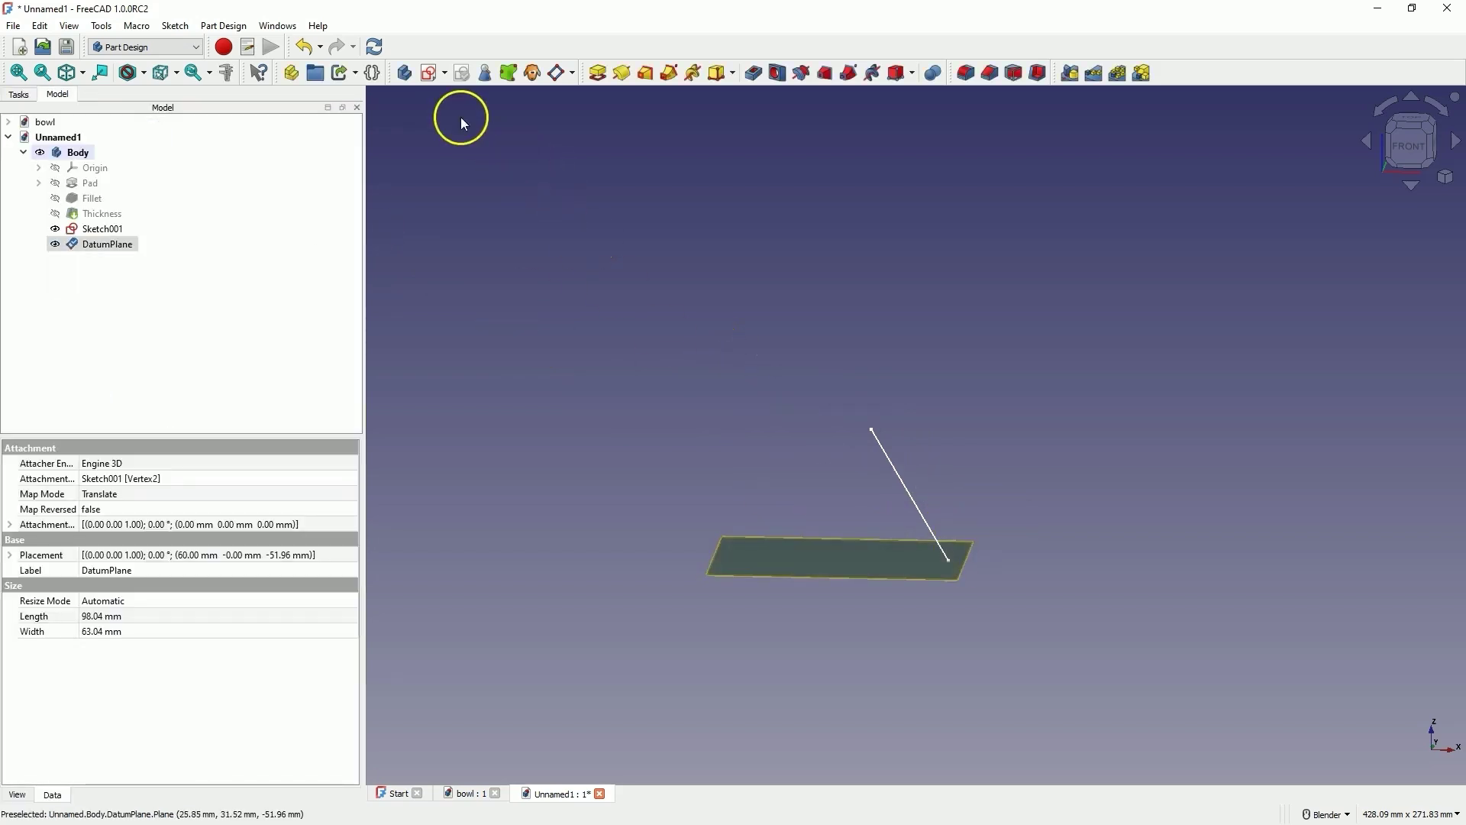
Step: On the datum plane, sketch a 10 mm circle centred on the leg line's lower end
{"action": "left_click", "coordinate": [429, 73]}
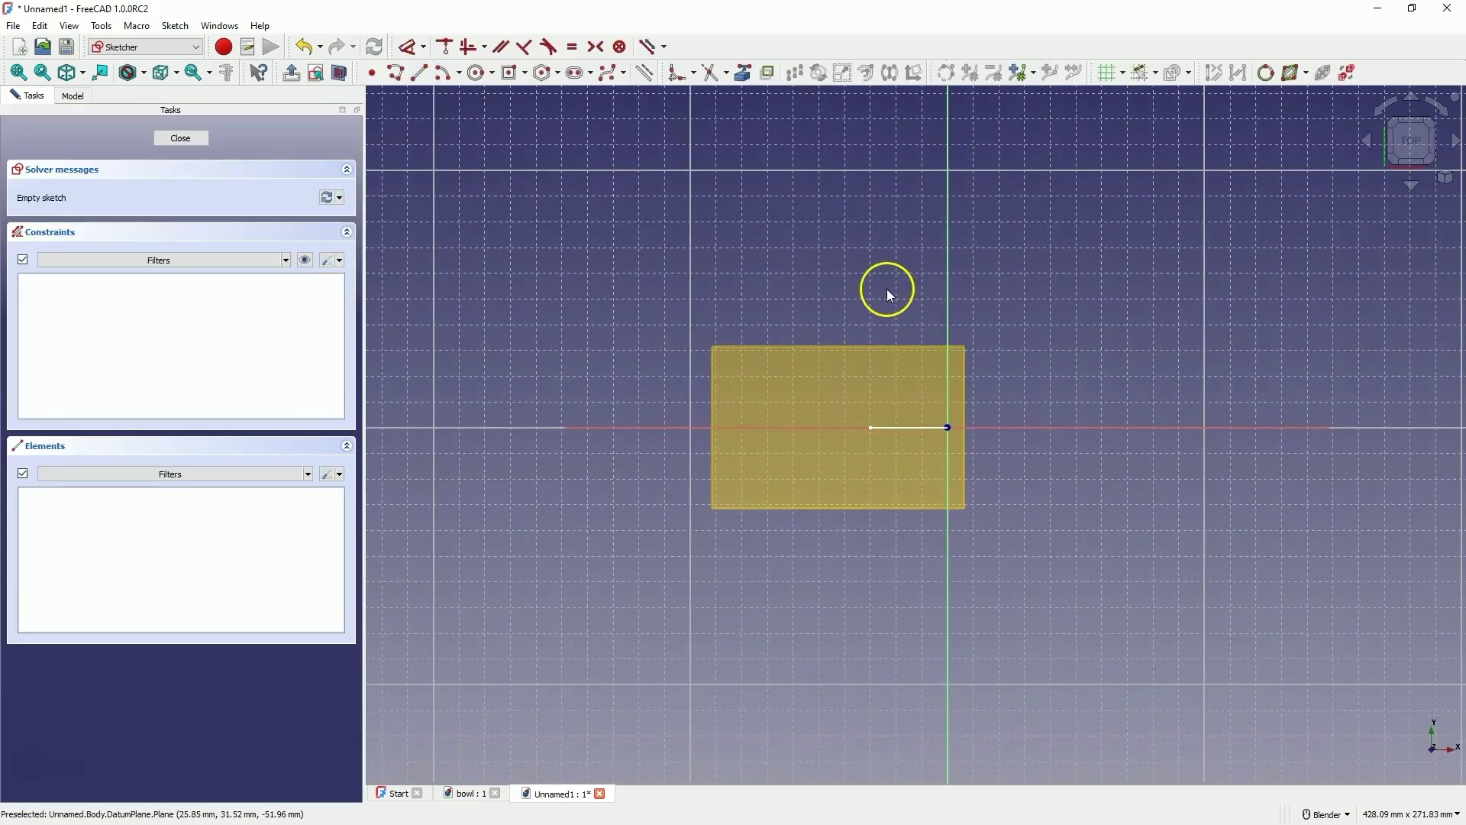
{"action": "left_click", "coordinate": [477, 73]}
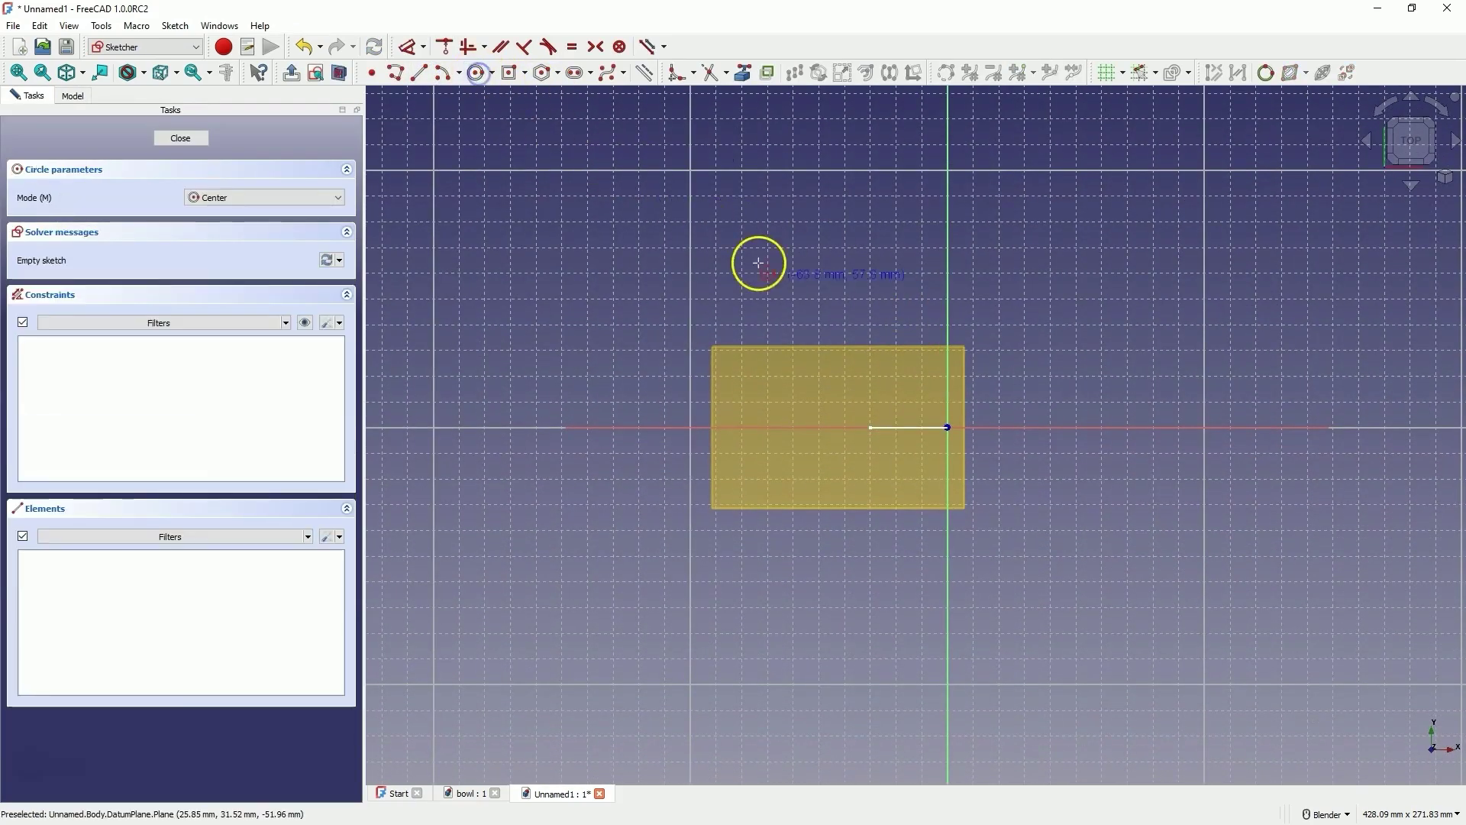
{"action": "left_click", "coordinate": [948, 427]}
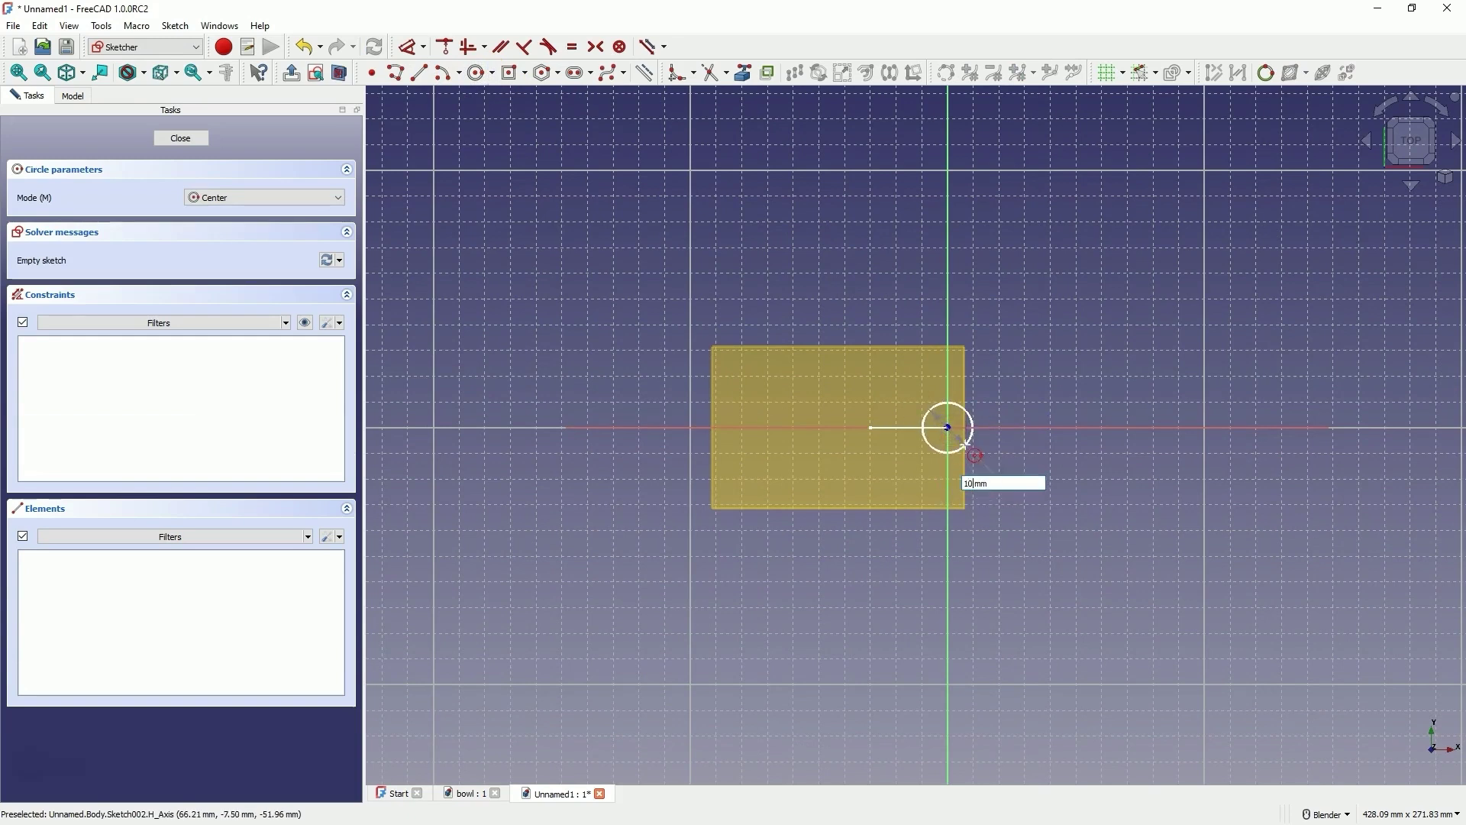
{"action": "type", "text": "10"}
{"action": "key", "text": "Return"}
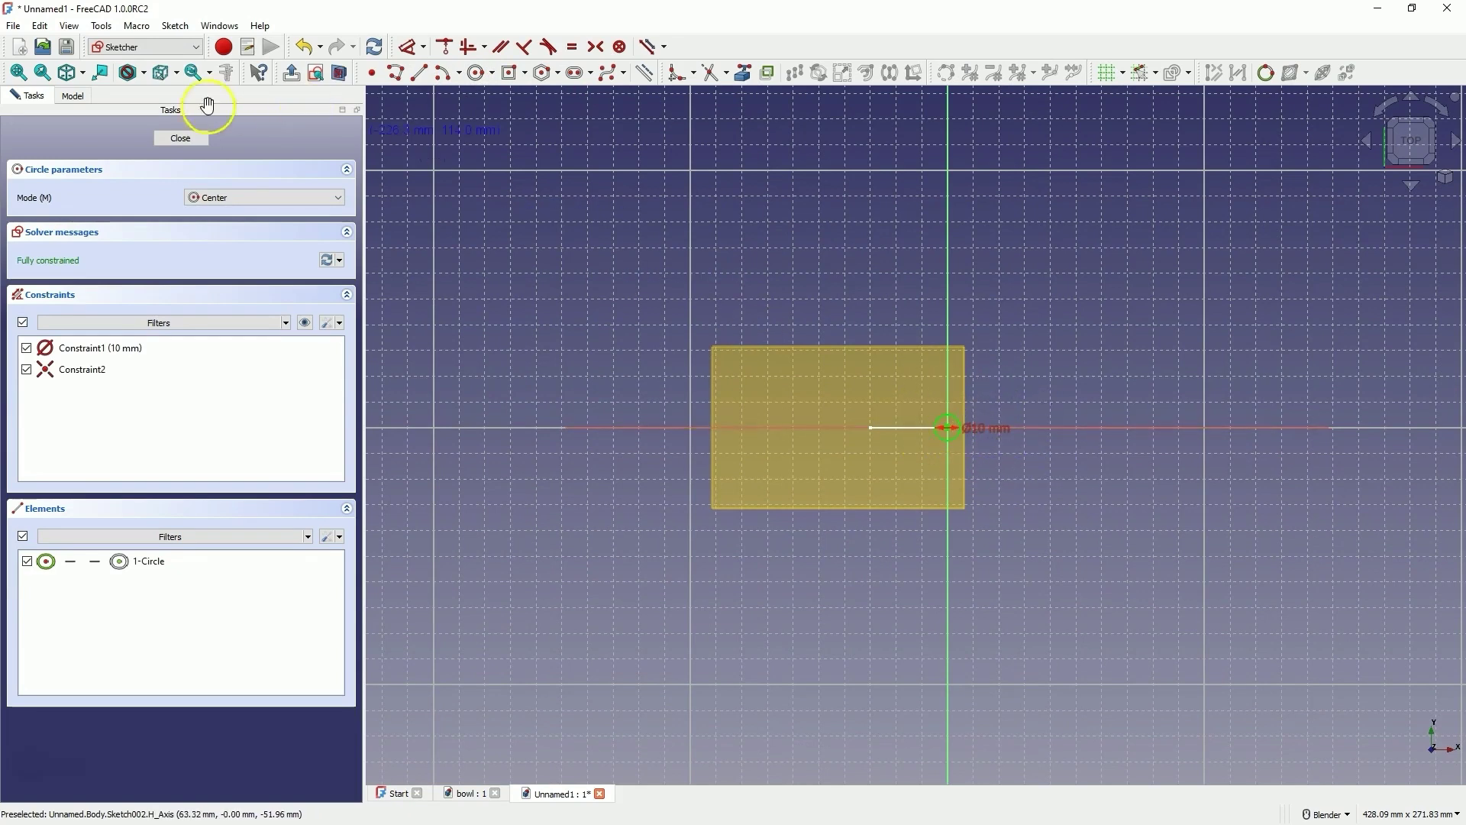
{"action": "left_click", "coordinate": [180, 140]}
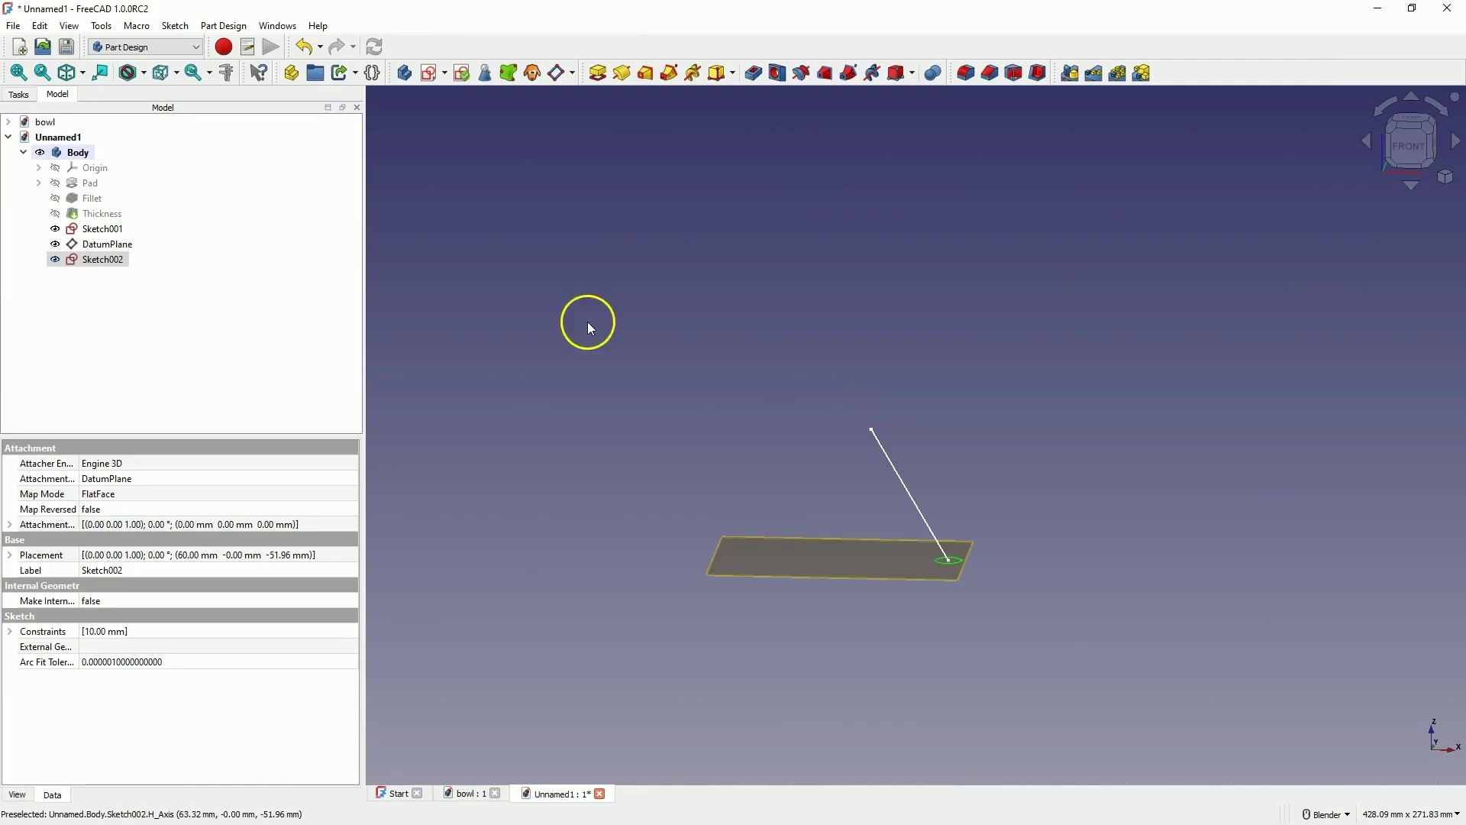
Step: Start Sketch003 on the XY plane and link the leg line's upper end as external geometry
{"action": "left_click", "coordinate": [434, 74]}
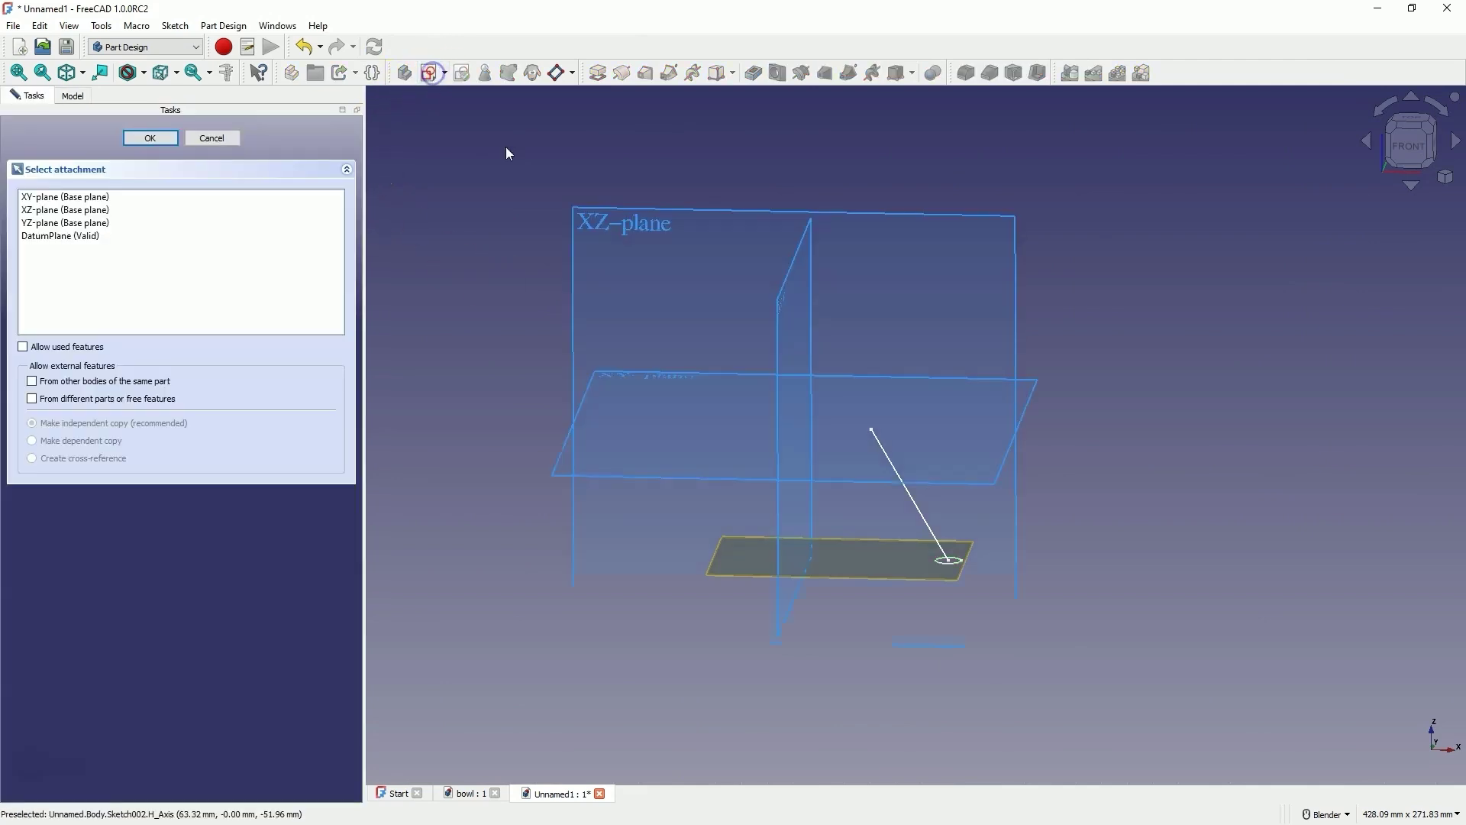
{"action": "left_click", "coordinate": [649, 379]}
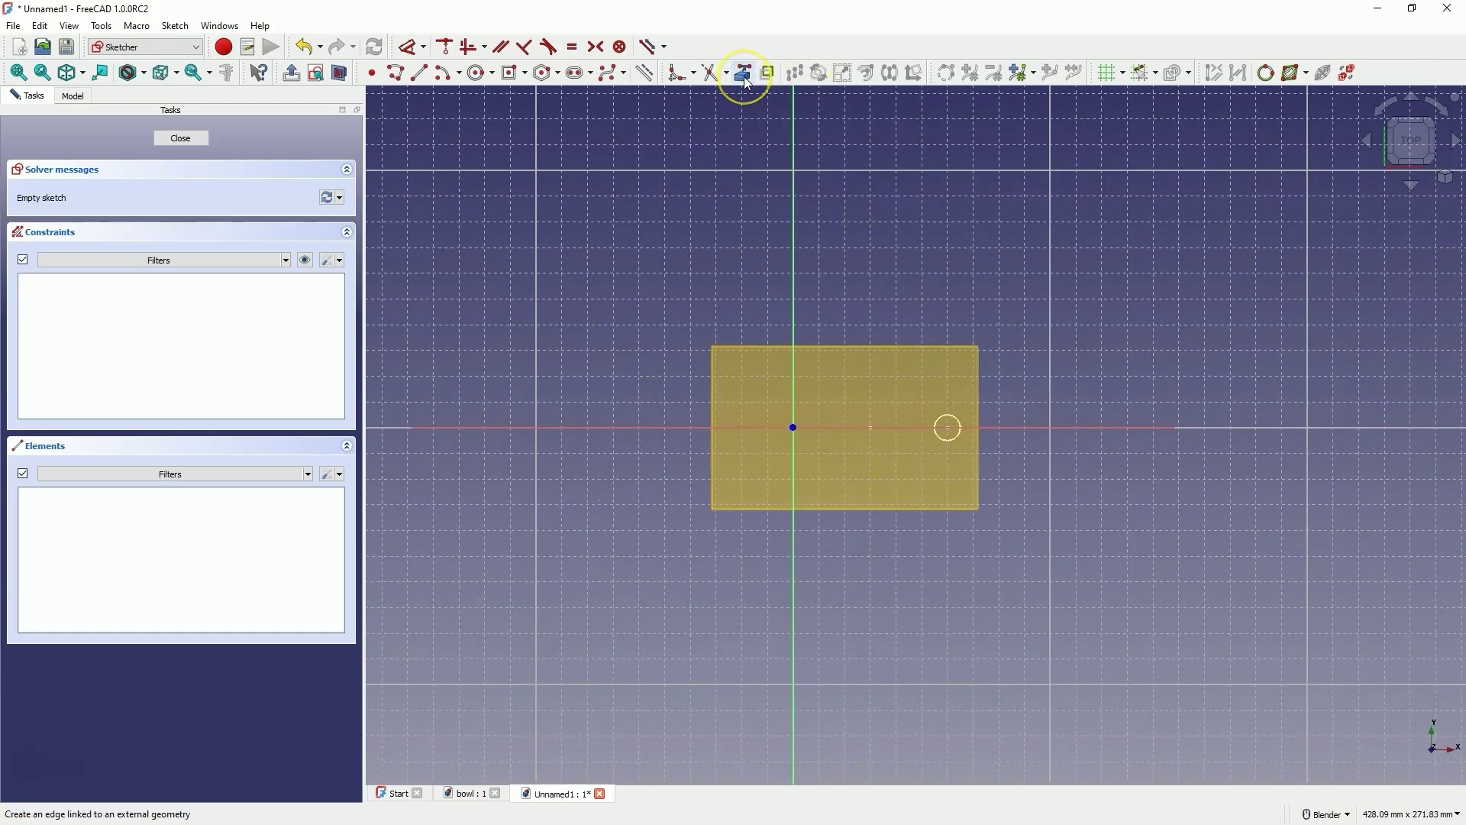
{"action": "middle_click_drag", "start_coordinate": [858, 396], "coordinate": [846, 358]}
{"action": "scroll", "coordinate": [846, 358], "scroll_direction": "up", "scroll_amount": 5}
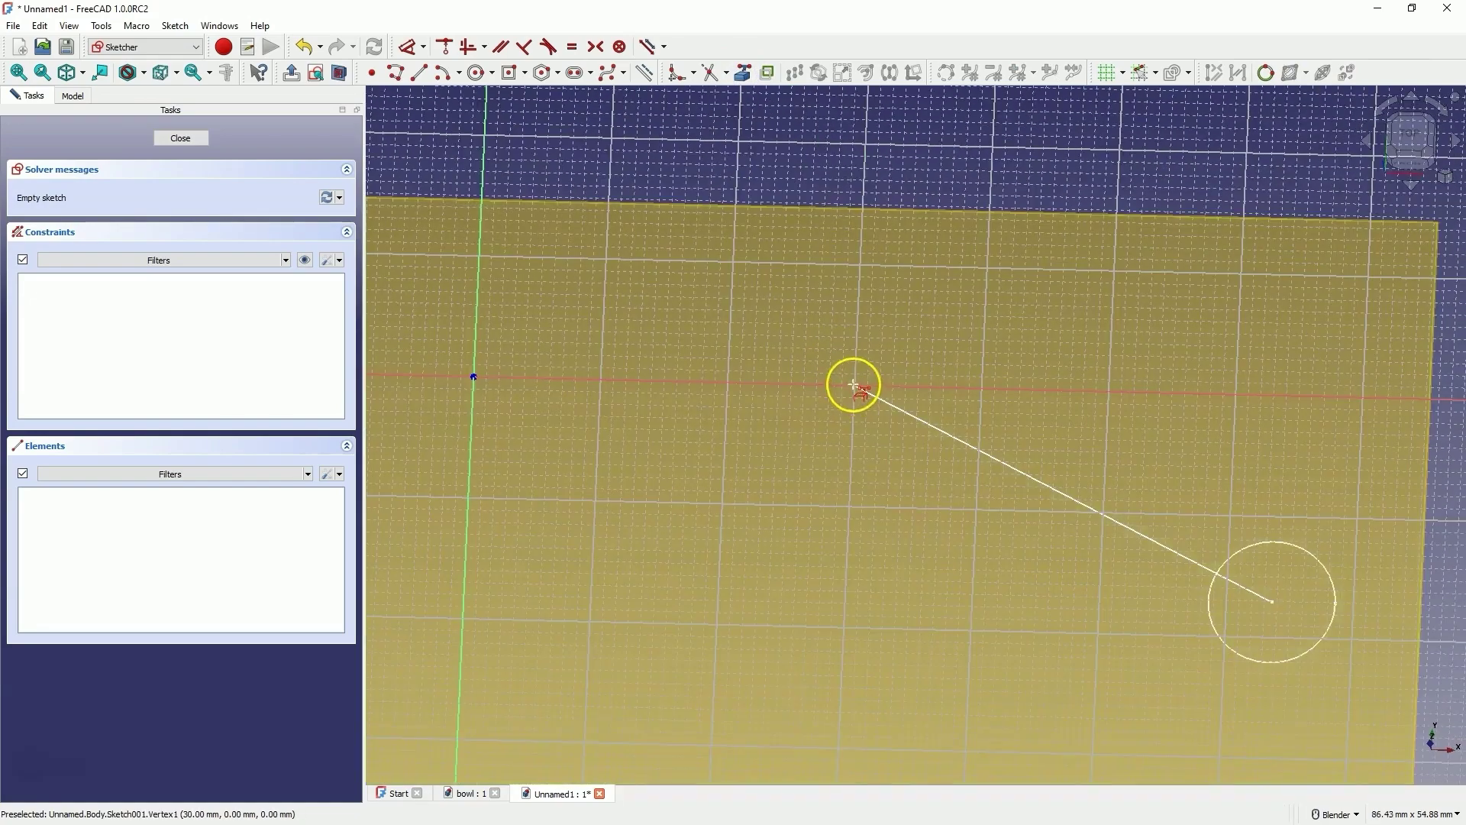
{"action": "left_click", "coordinate": [854, 385]}
{"action": "left_click", "coordinate": [853, 385]}
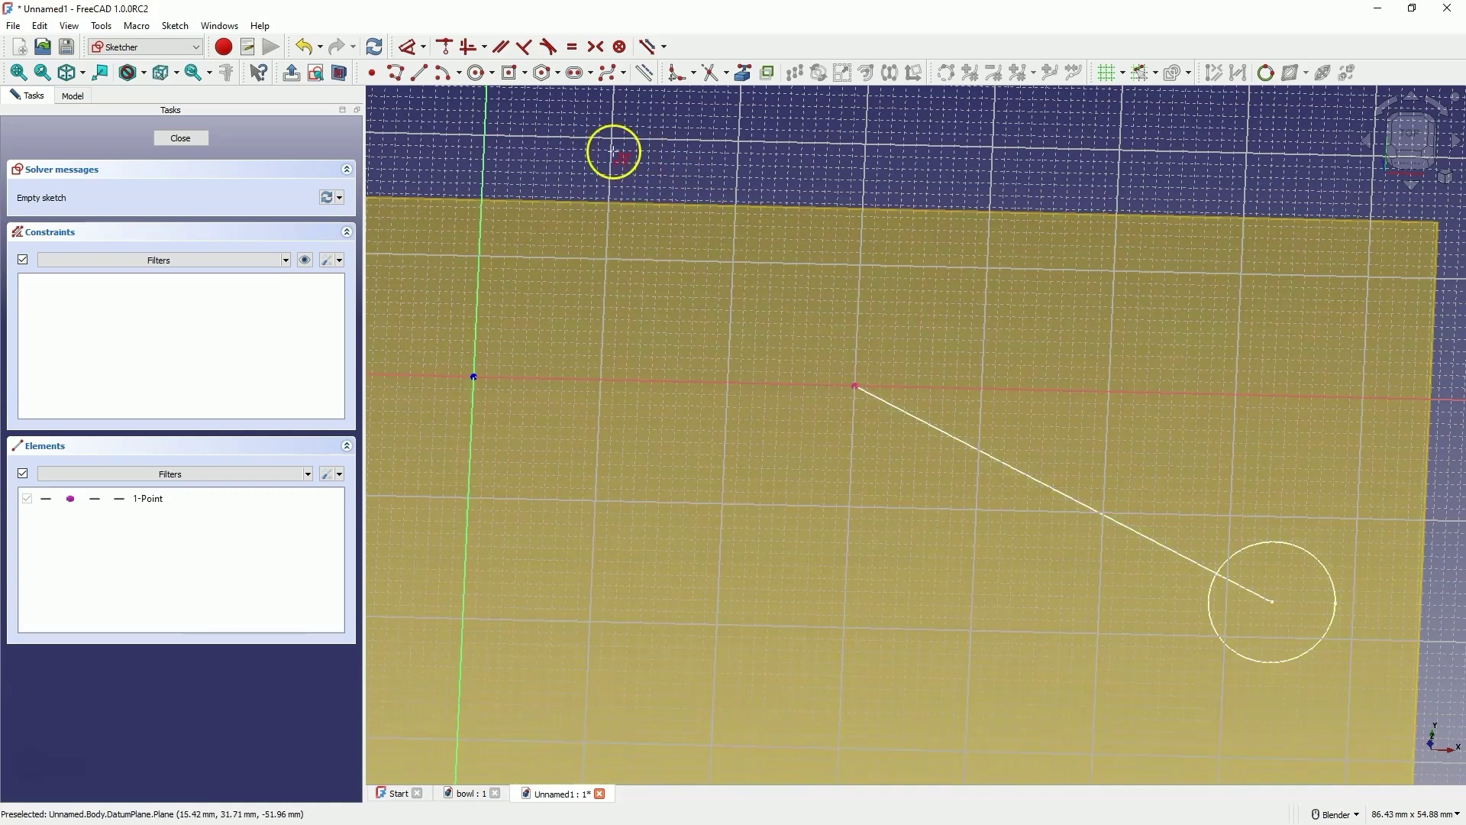
{"action": "scroll", "coordinate": [878, 267], "scroll_direction": "down", "scroll_amount": 3}
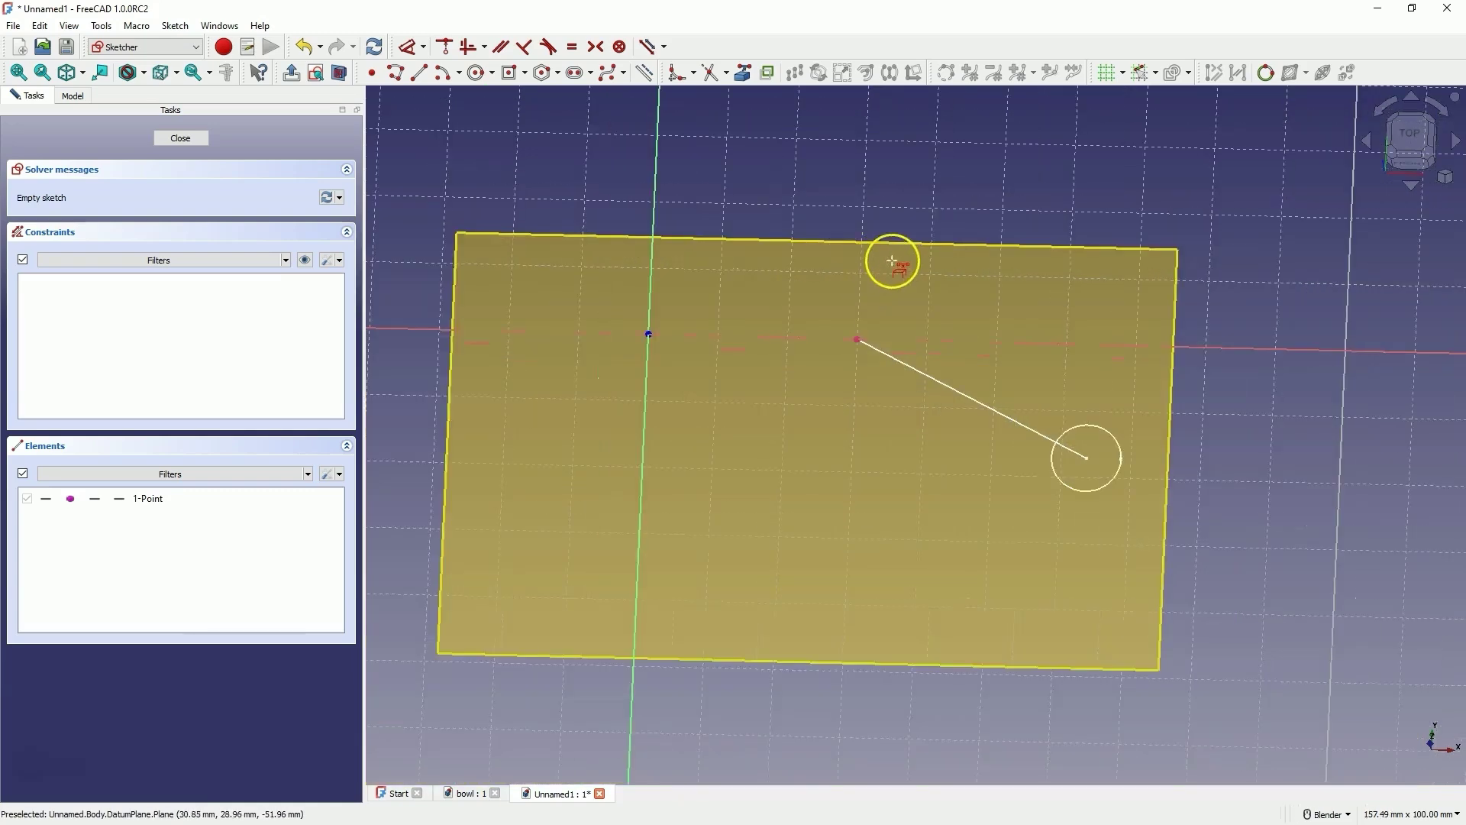
Step: Draw a 15 mm circle centred on the linked upper end of the leg line
{"action": "left_click", "coordinate": [476, 73]}
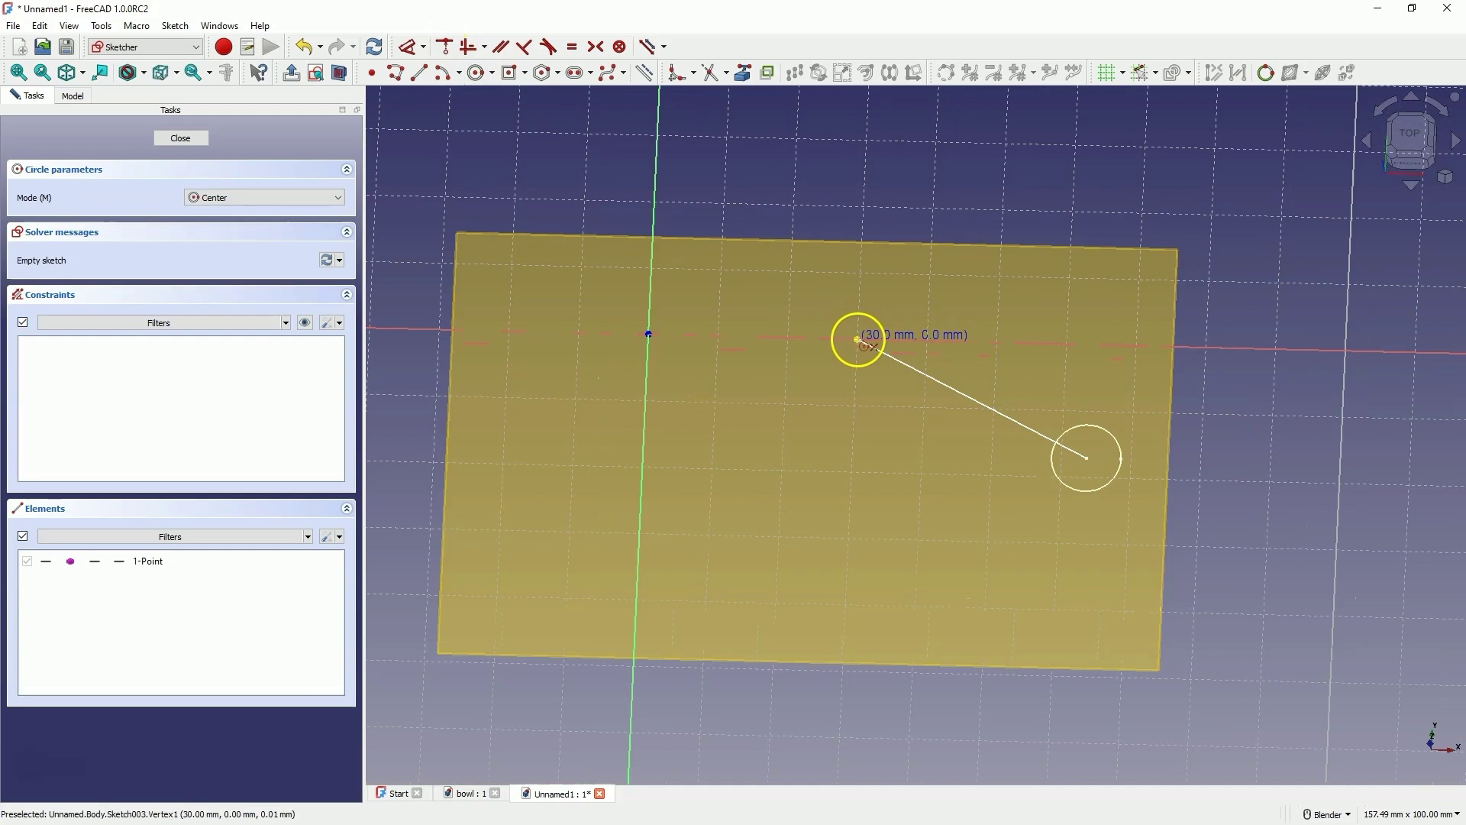
{"action": "left_click", "coordinate": [857, 340]}
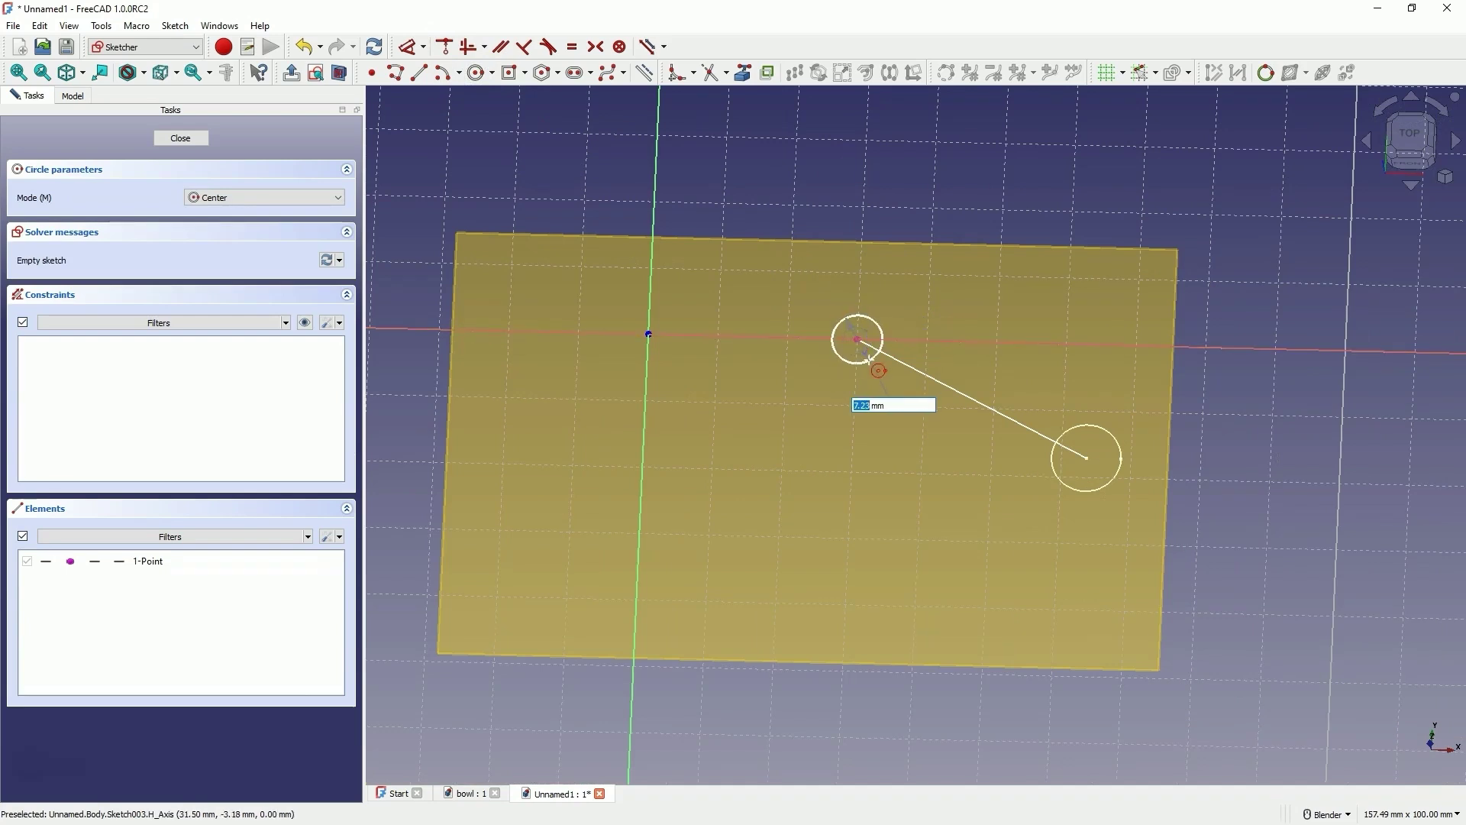
{"action": "key", "text": "Return"}
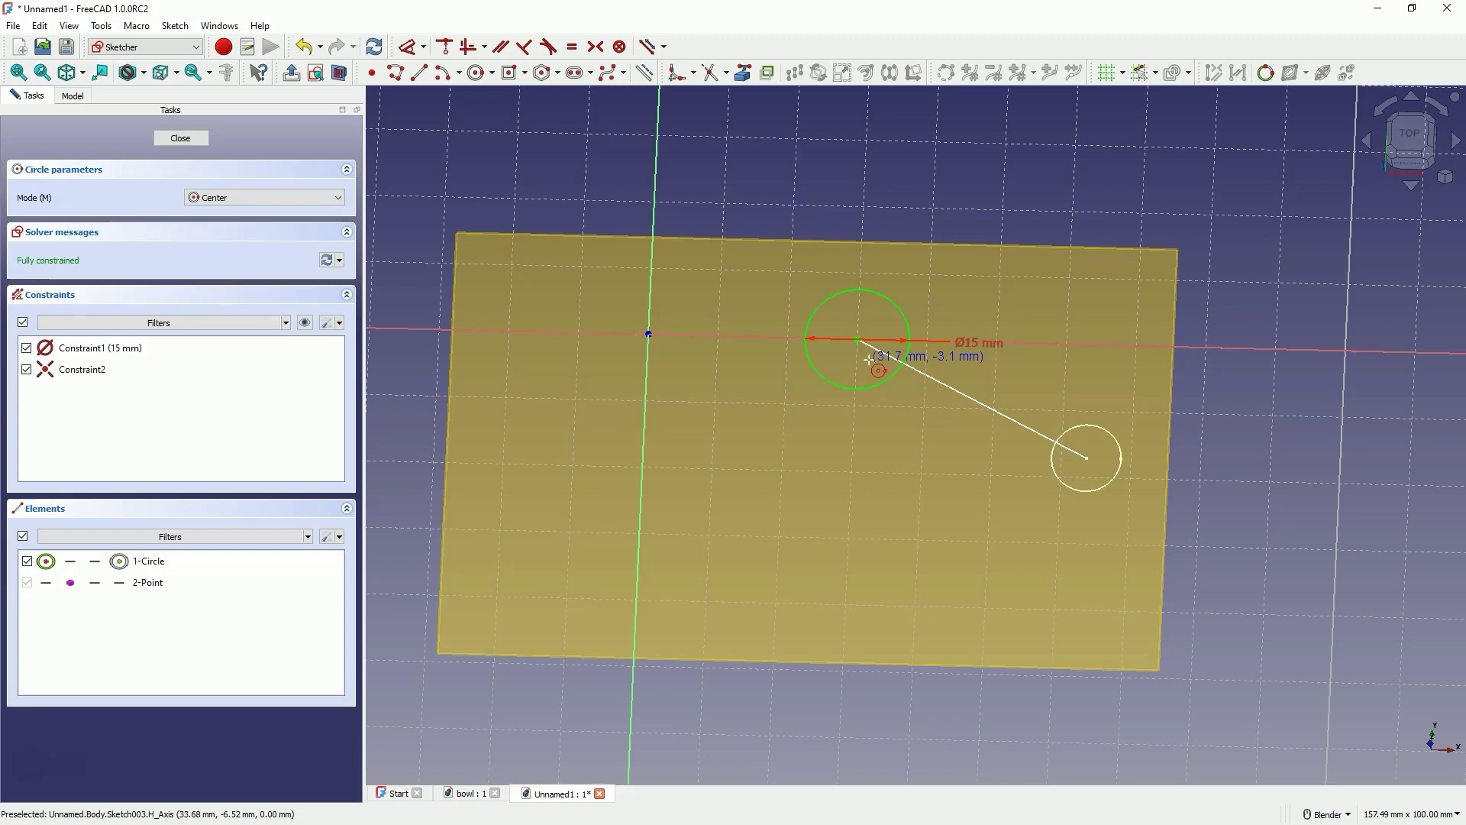
{"action": "mouse_move", "coordinate": [896, 314]}
{"action": "middle_mouse_down"}
{"action": "mouse_move", "coordinate": [913, 271]}
{"action": "mouse_move", "coordinate": [946, 295]}
{"action": "middle_mouse_up"}
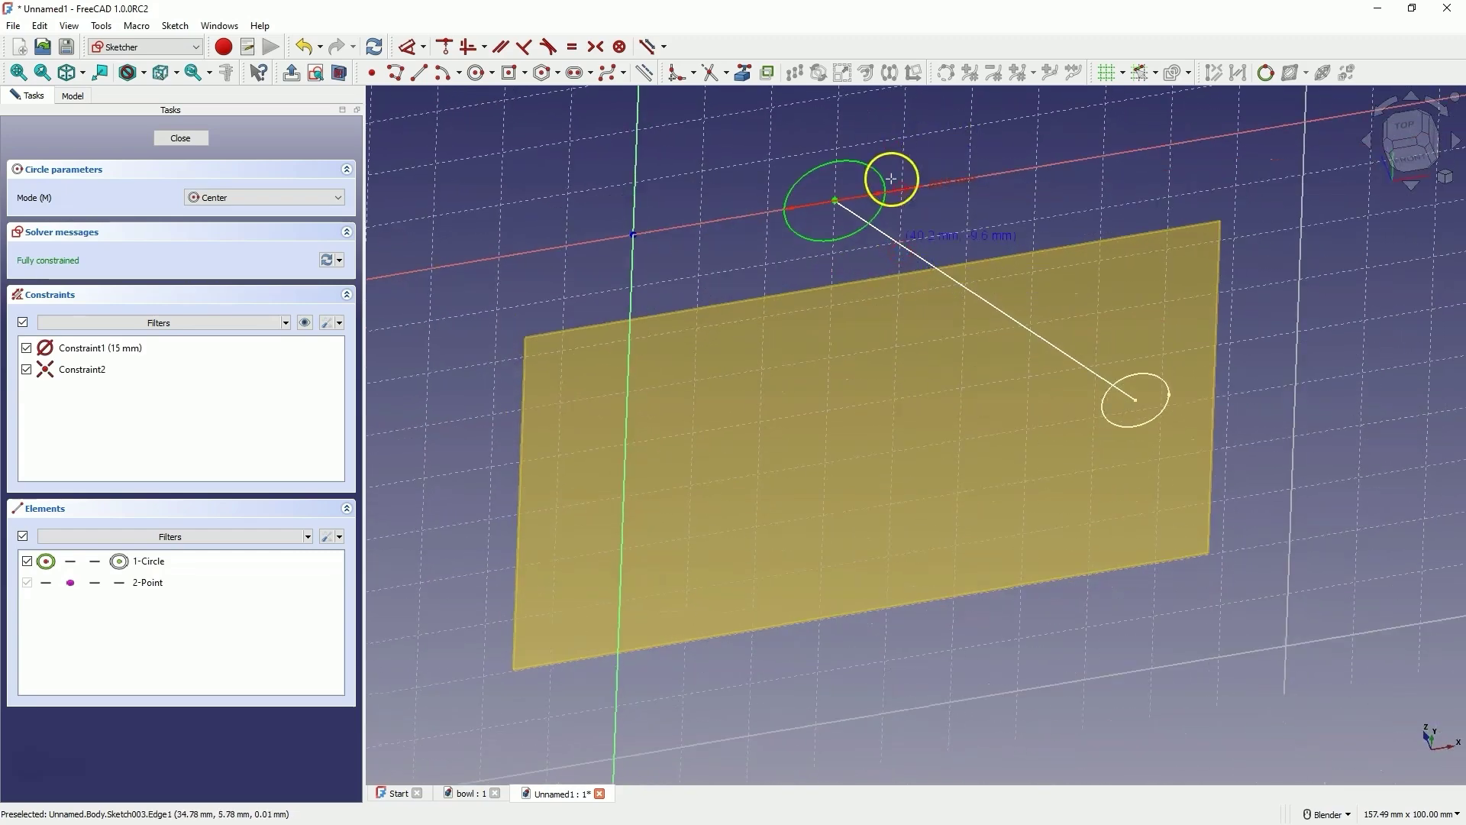
{"action": "scroll", "coordinate": [884, 249], "scroll_direction": "down", "scroll_amount": 3}
{"action": "scroll", "coordinate": [845, 256], "scroll_direction": "up", "scroll_amount": 6}
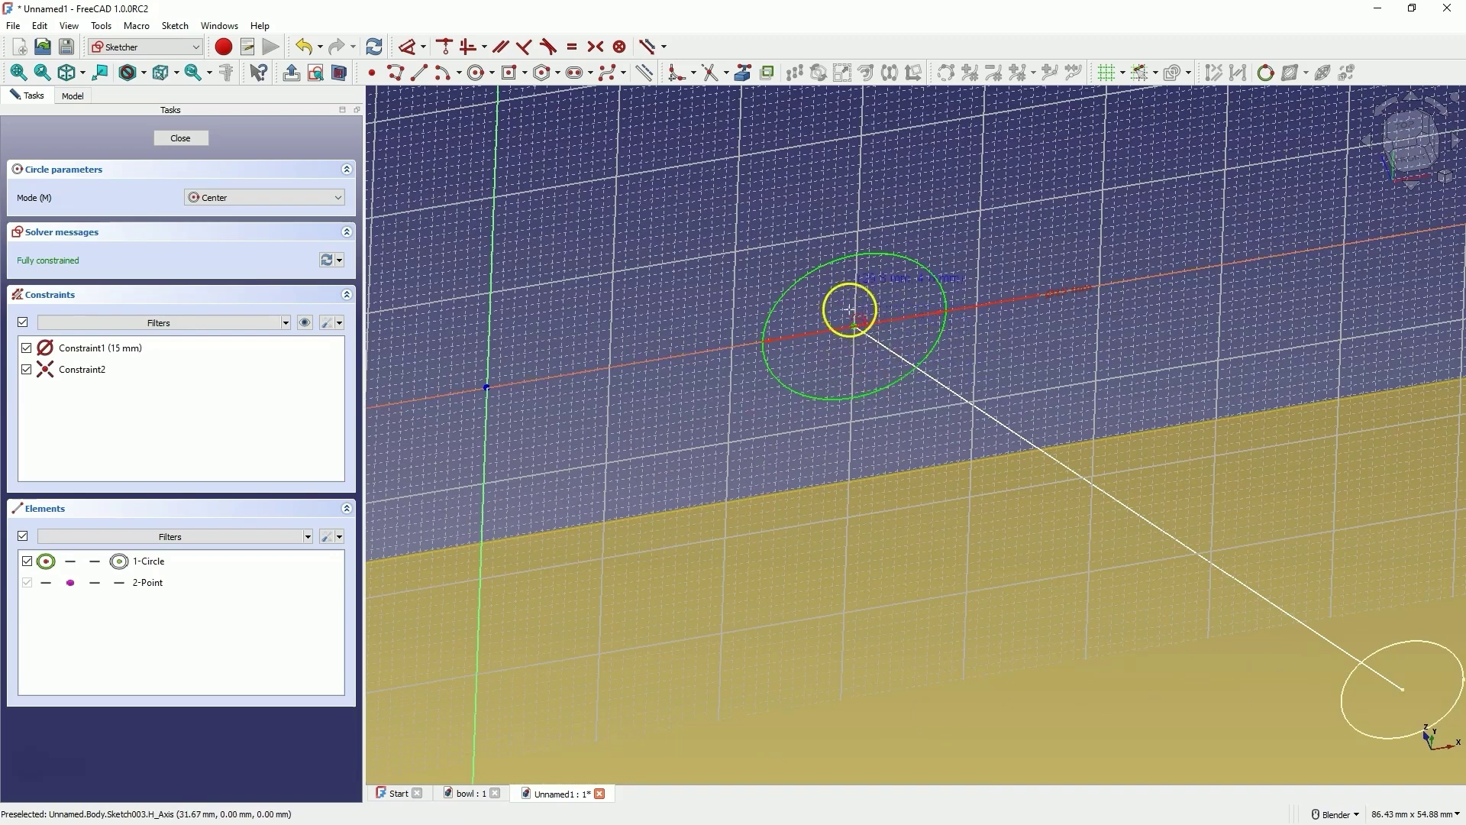
{"action": "scroll", "coordinate": [884, 397], "scroll_direction": "down", "scroll_amount": 3}
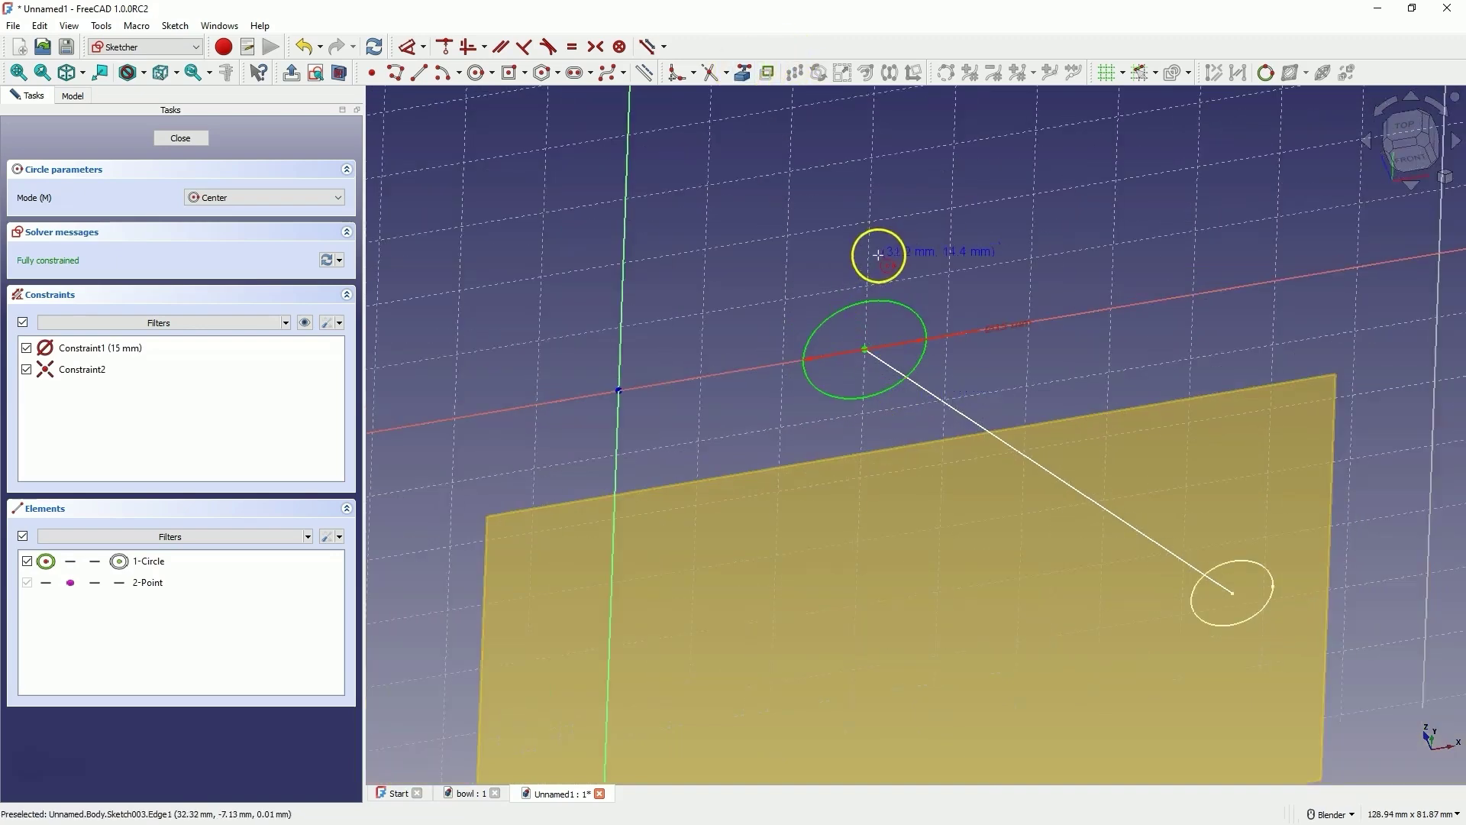
{"action": "middle_click_drag", "start_coordinate": [878, 254], "coordinate": [909, 373]}
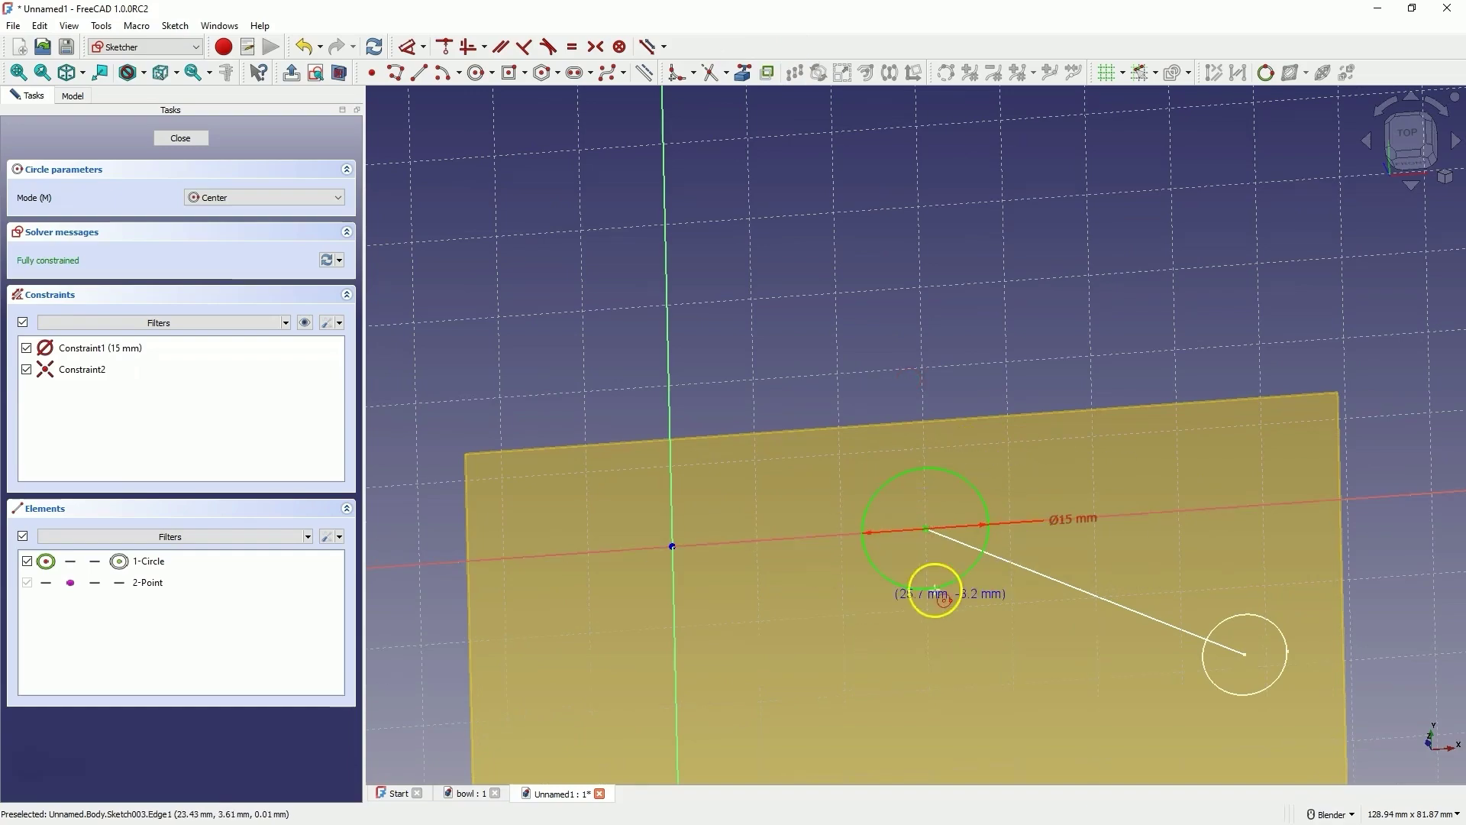
{"action": "mouse_move", "coordinate": [906, 516]}
{"action": "middle_mouse_down"}
{"action": "mouse_move", "coordinate": [942, 524]}
{"action": "mouse_move", "coordinate": [909, 412]}
{"action": "mouse_move", "coordinate": [899, 475]}
{"action": "mouse_move", "coordinate": [982, 491]}
{"action": "middle_mouse_up"}
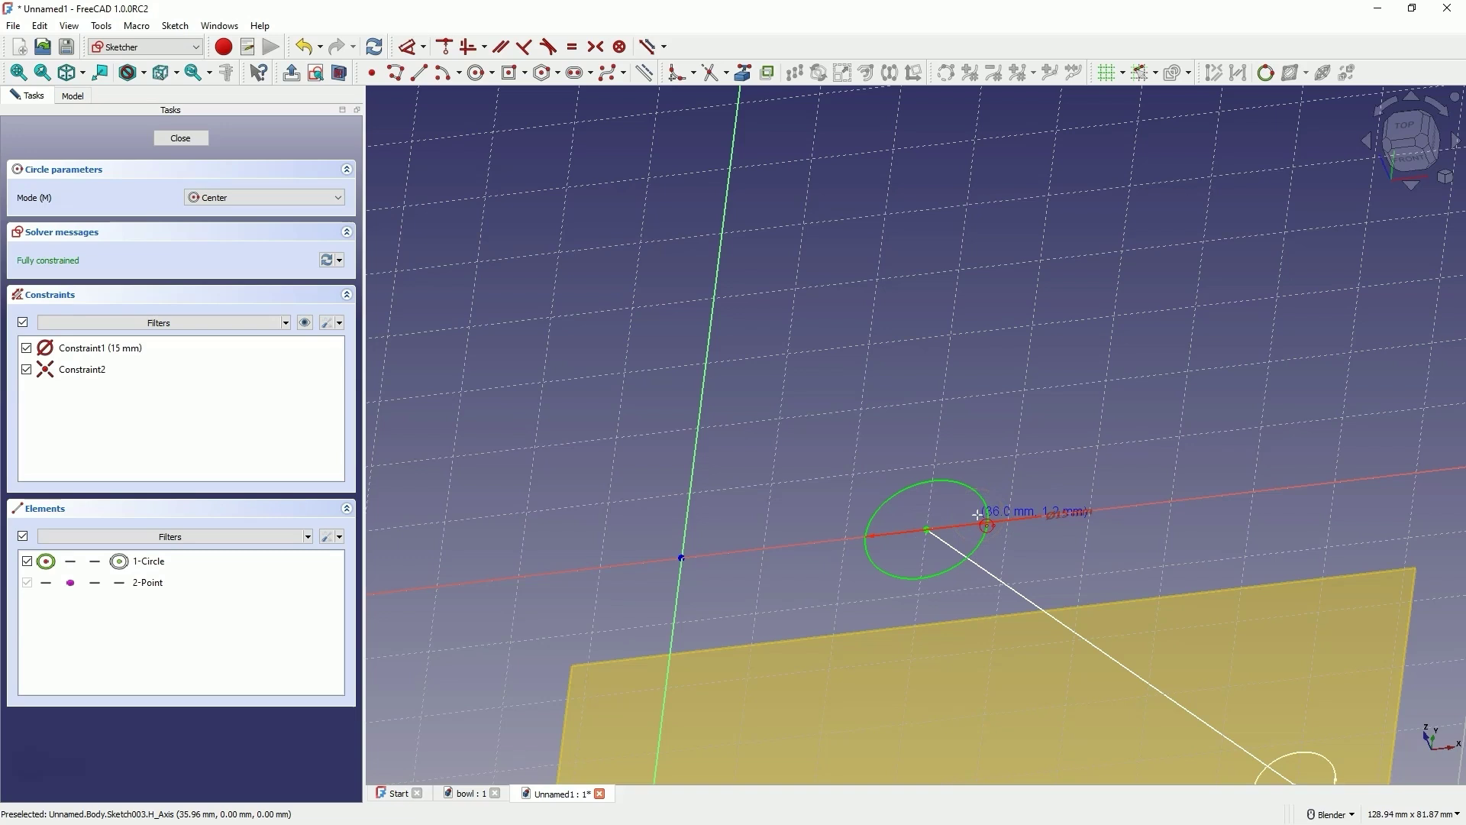
Step: Close Sketch003, hide the DatumPlane, and select Sketch002
{"action": "left_click", "coordinate": [180, 139]}
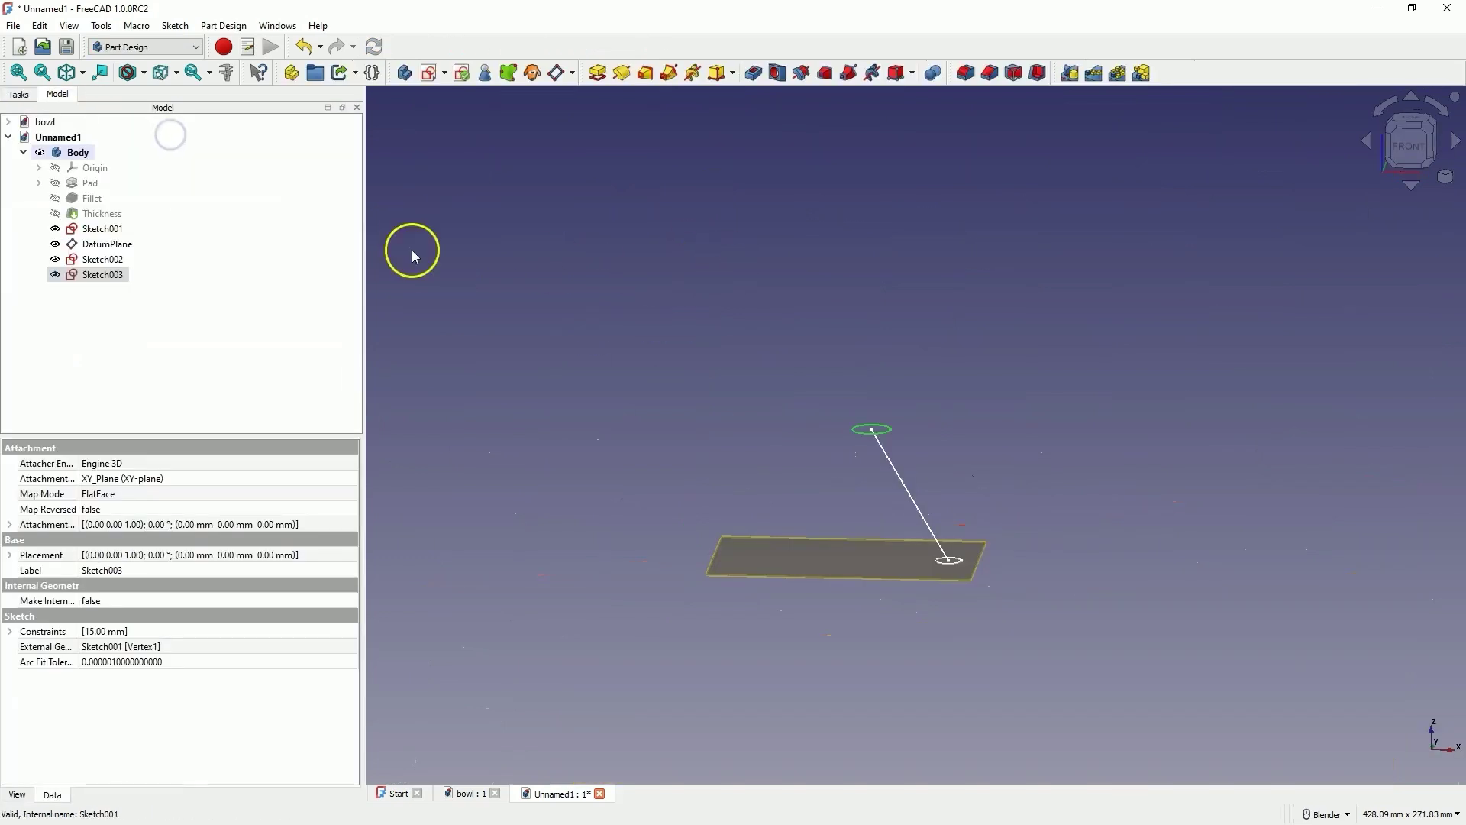
{"action": "left_click", "coordinate": [98, 245]}
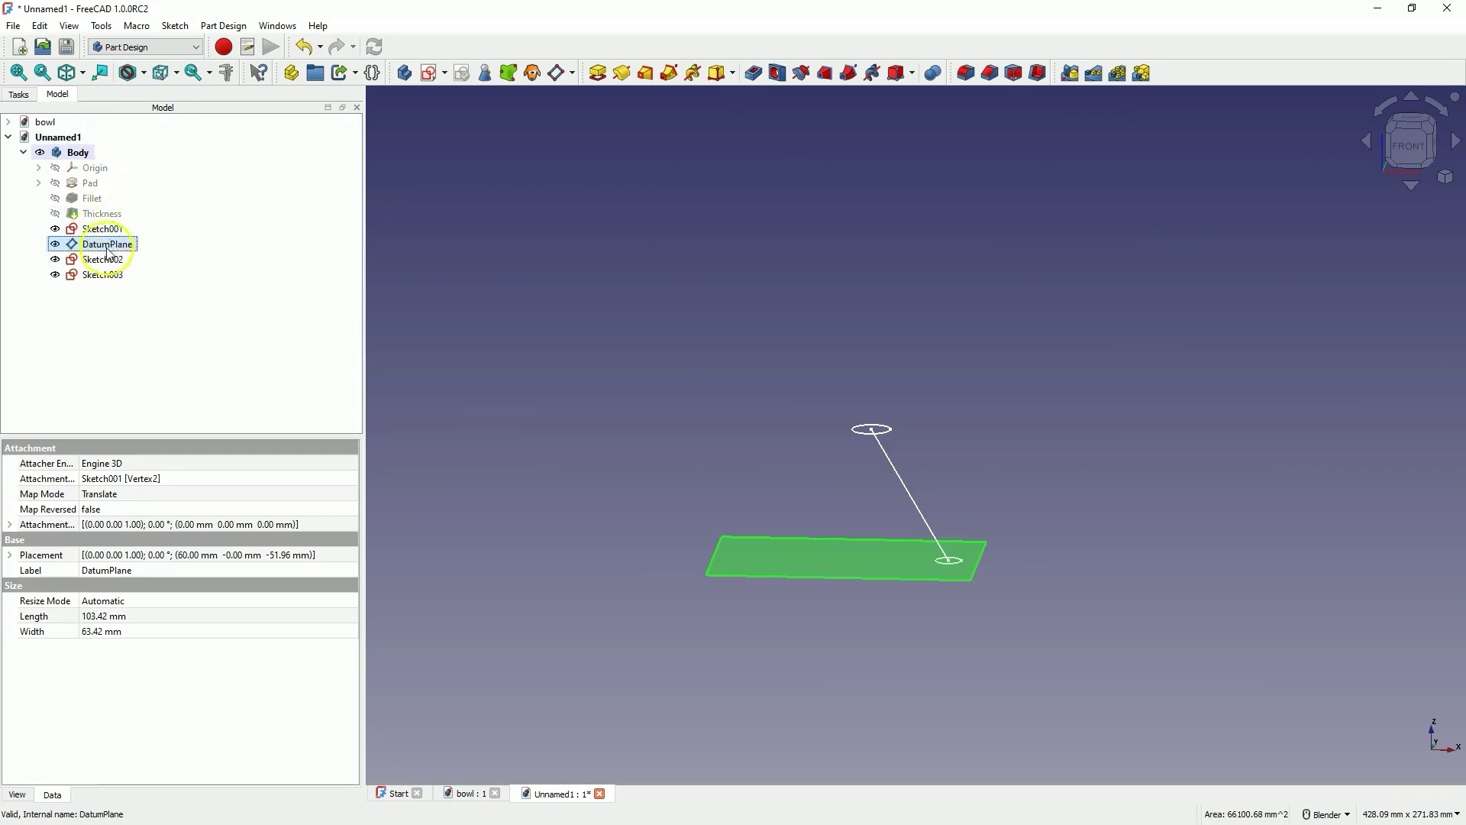
{"action": "left_click", "coordinate": [113, 251], "text": "ctrl"}
{"action": "key", "text": "space"}
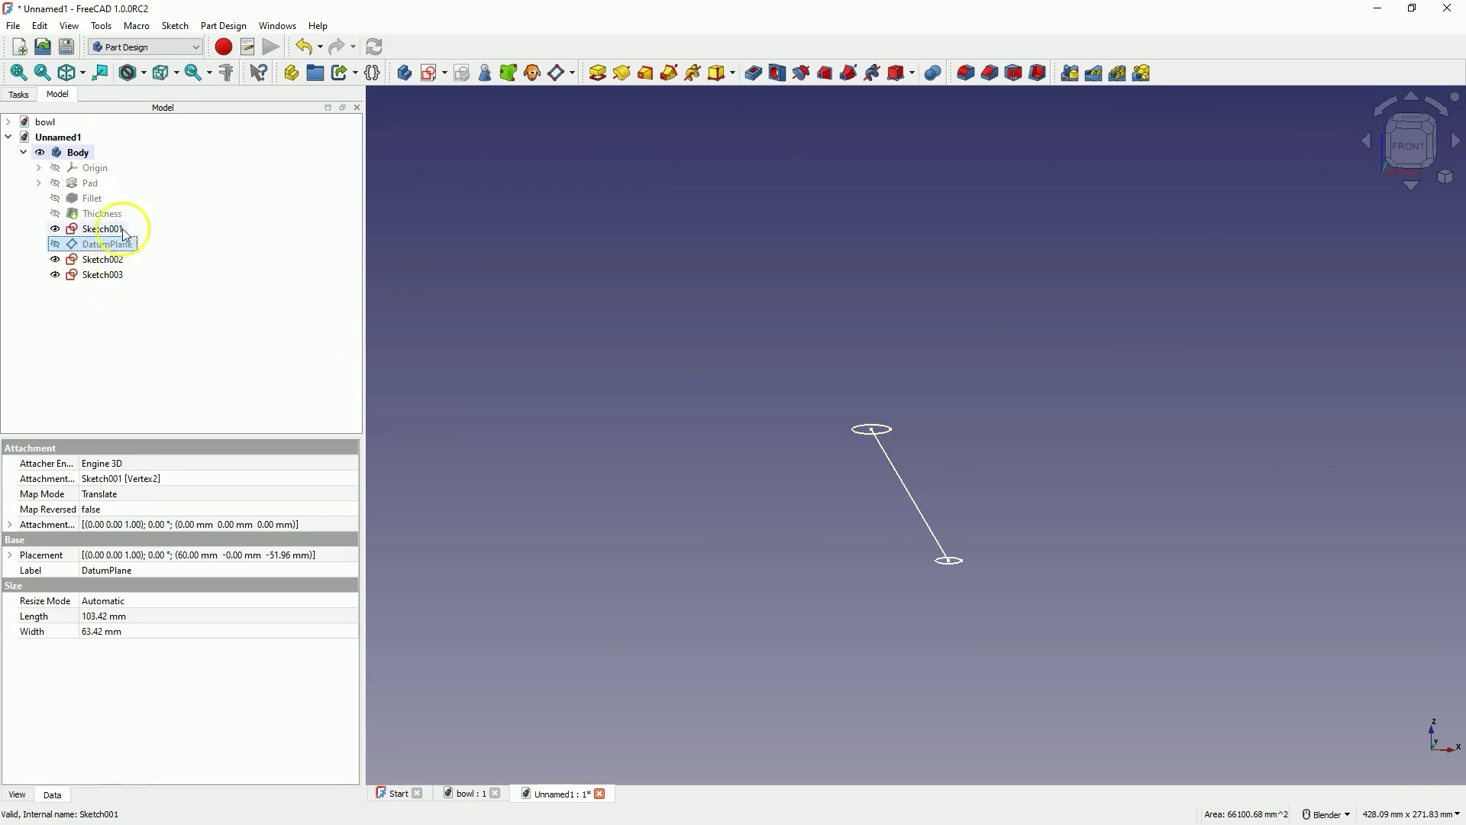
{"action": "left_click", "coordinate": [107, 260]}
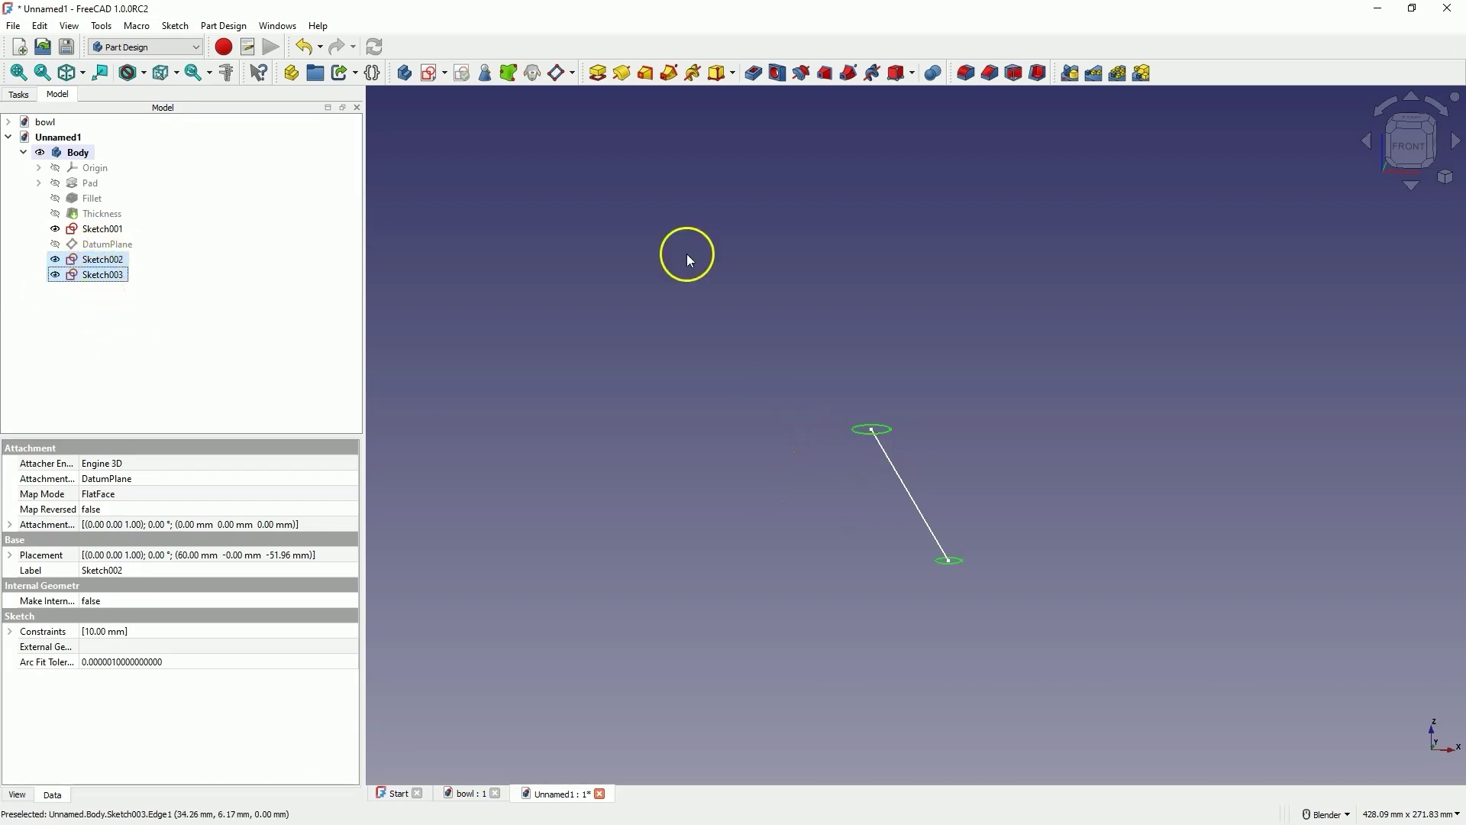
Step: Loft a leg solid between the 10 mm and 15 mm circles with Additive Loft
{"action": "left_click", "coordinate": [646, 79]}
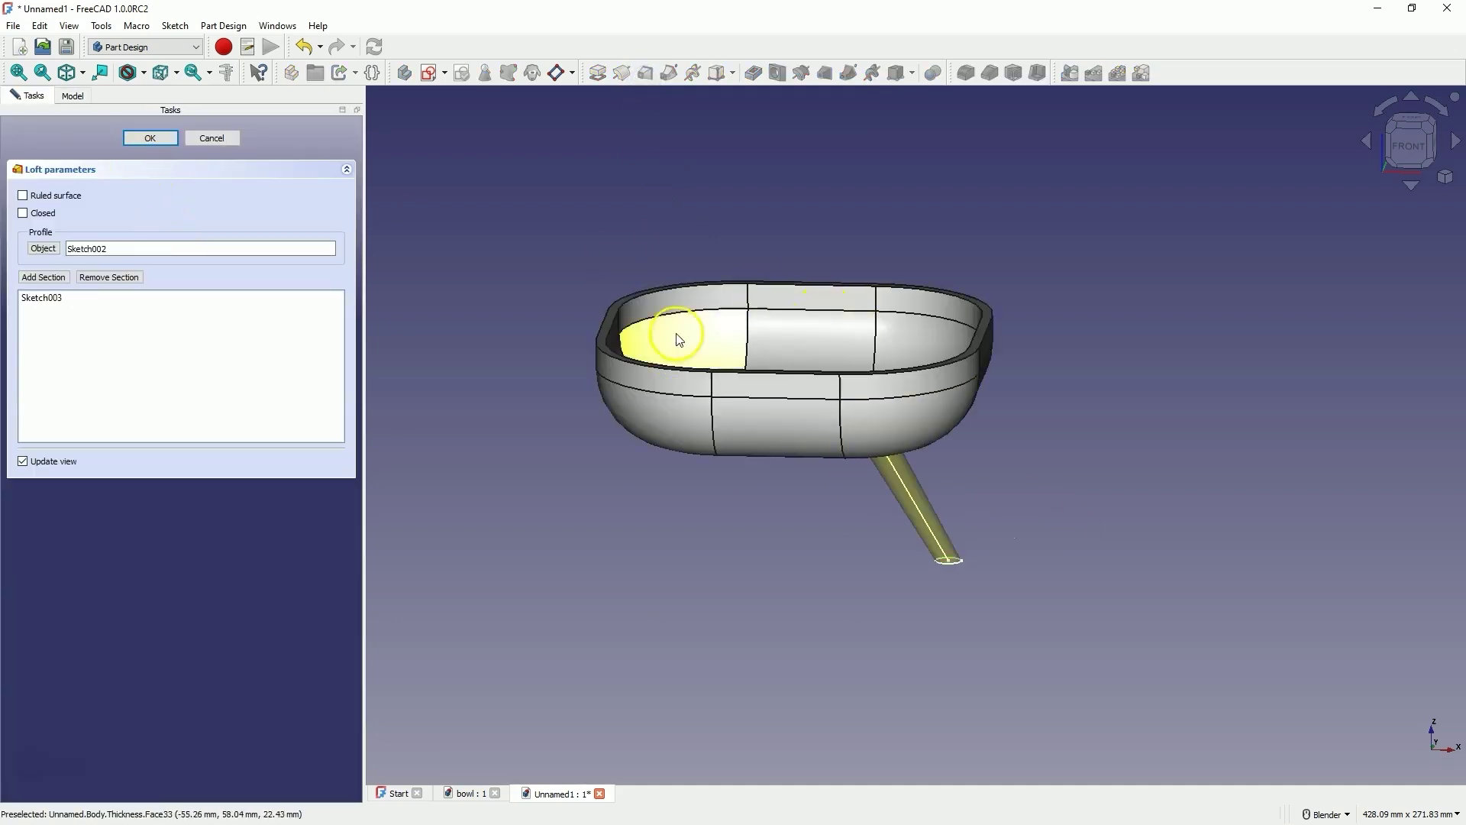
{"action": "middle_click_drag", "start_coordinate": [873, 423], "coordinate": [838, 328]}
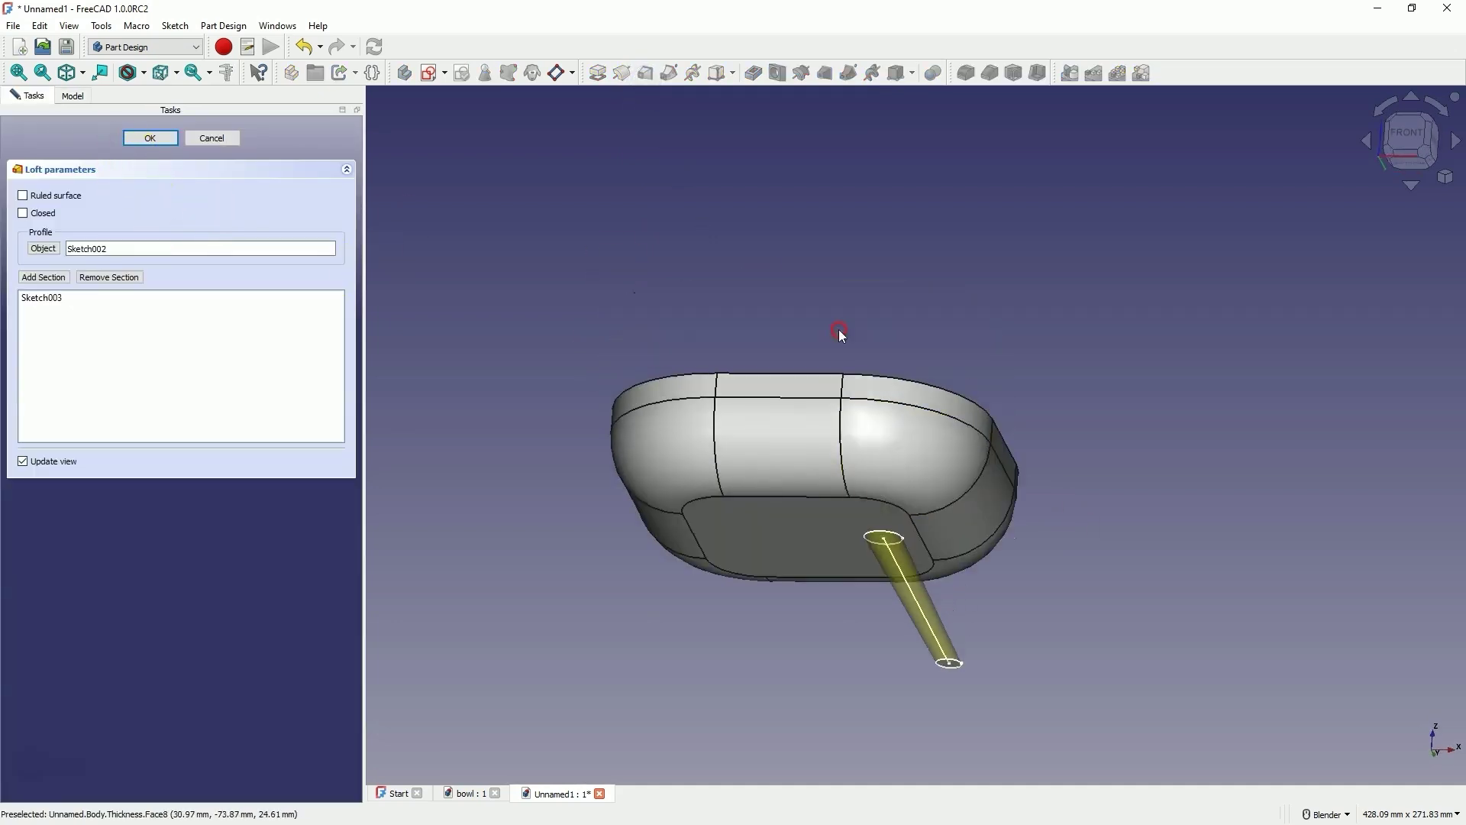
{"action": "left_click", "coordinate": [152, 138]}
{"action": "middle_click_drag", "start_coordinate": [933, 595], "coordinate": [897, 607]}
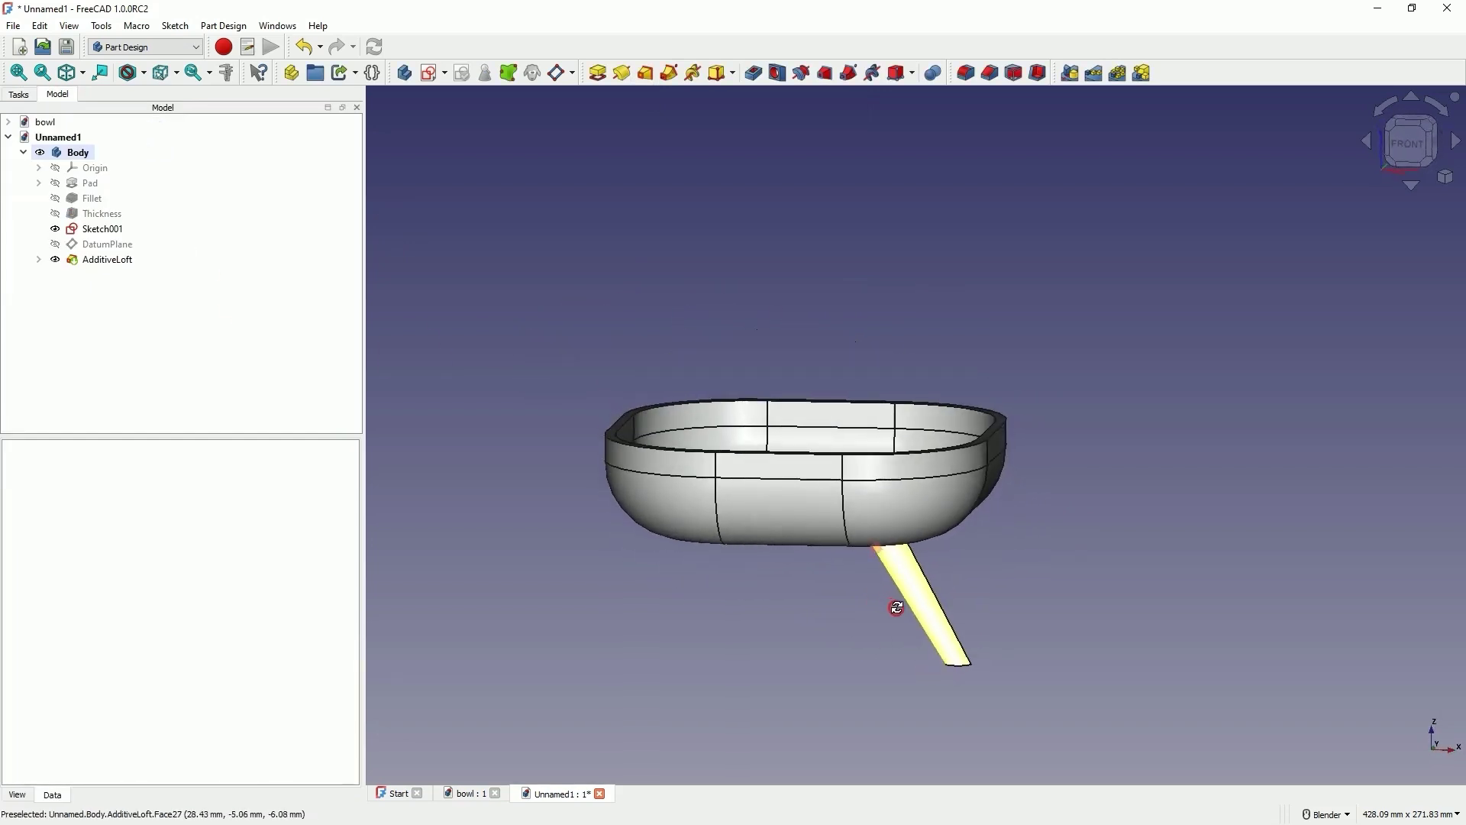
Step: Hide the Sketch001 guide line and select the AdditiveLoft leg
{"action": "left_click", "coordinate": [100, 230]}
{"action": "key", "text": "space"}
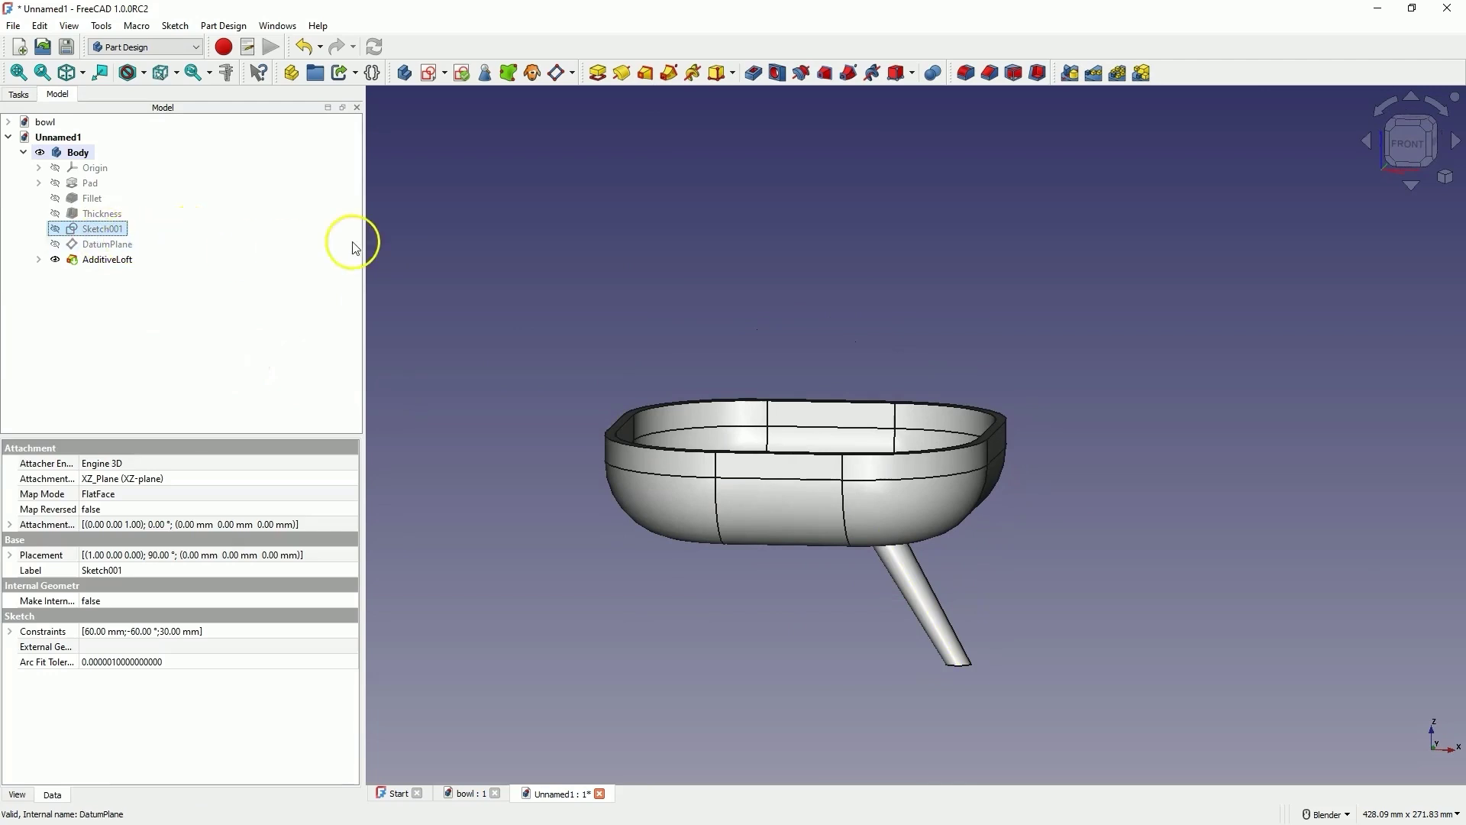
{"action": "middle_click_drag", "start_coordinate": [776, 314], "coordinate": [866, 278]}
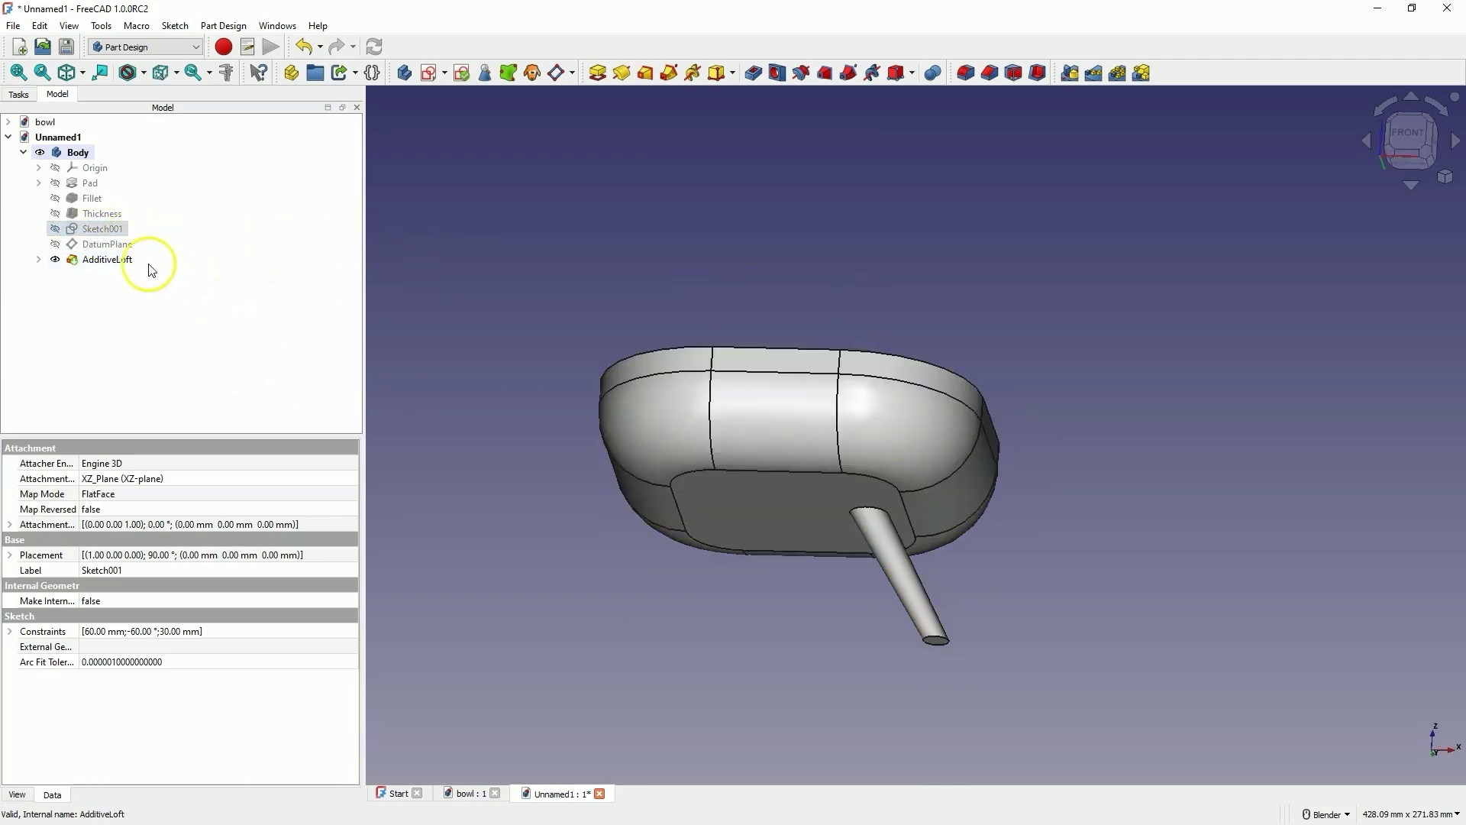
{"action": "left_click", "coordinate": [103, 259]}
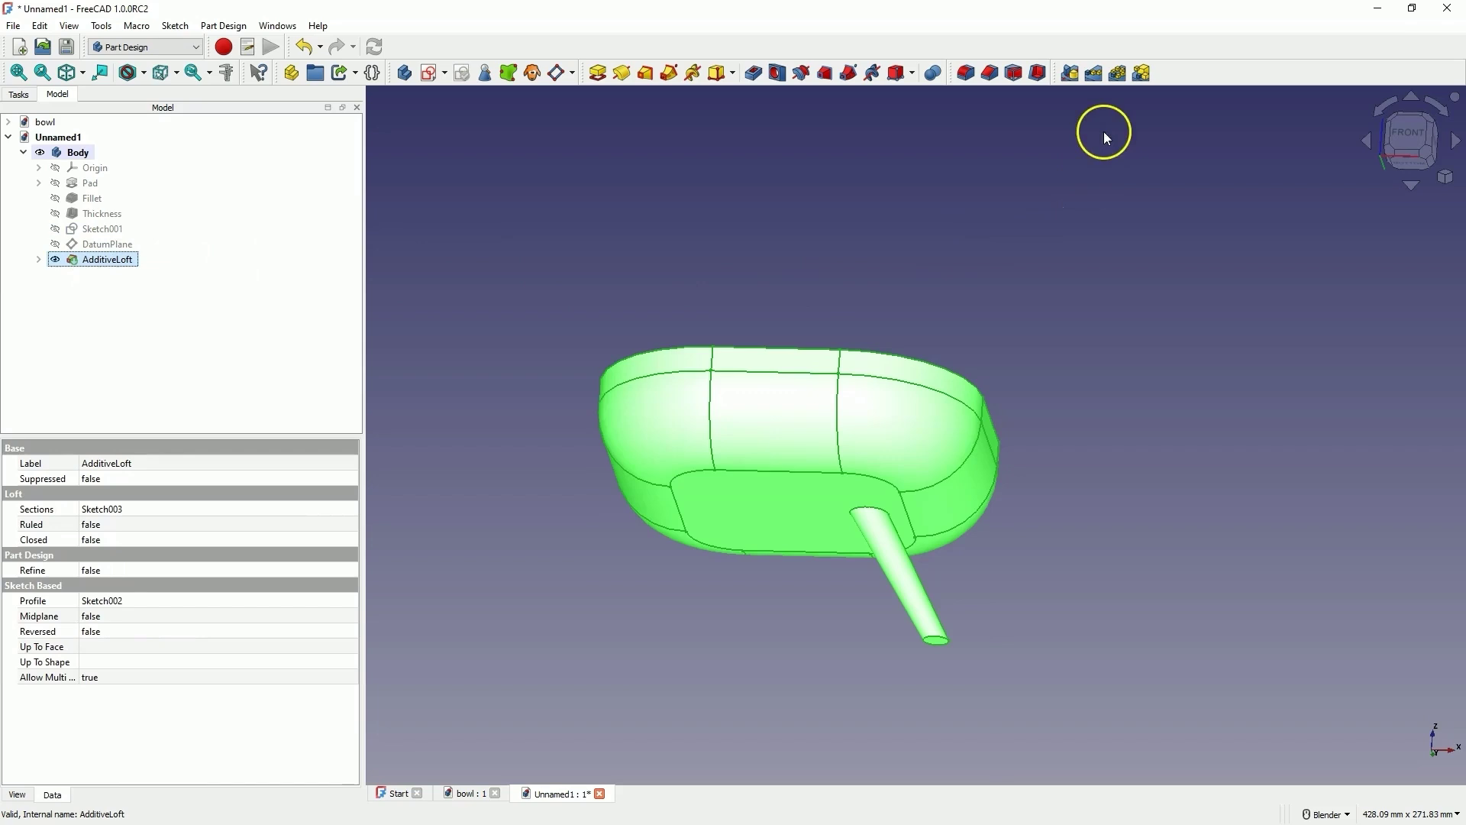
Step: Polar-pattern the leg around the Base Z axis with 3 occurrences
{"action": "left_click", "coordinate": [1119, 77]}
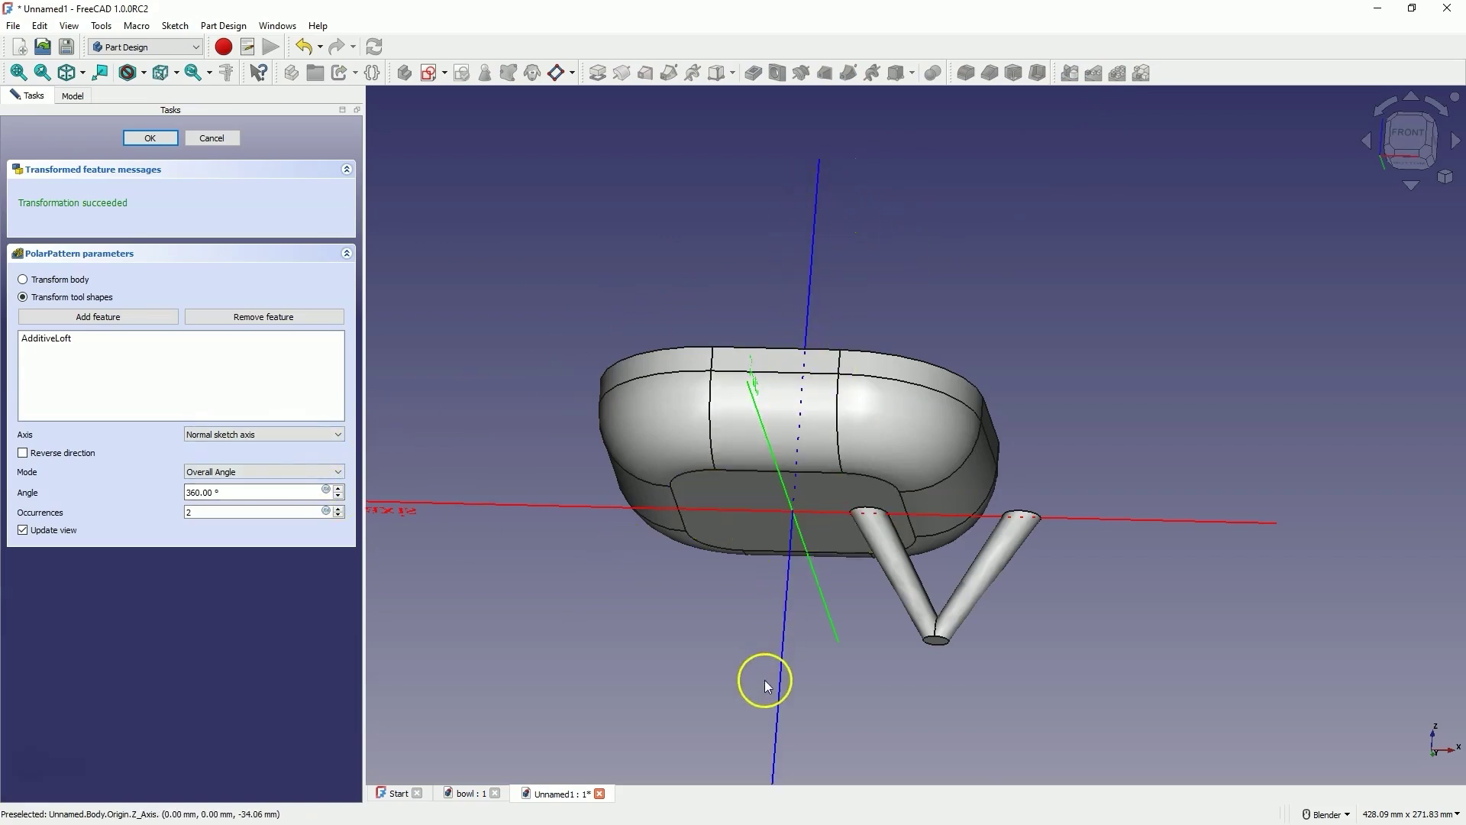
{"action": "left_click", "coordinate": [240, 433]}
{"action": "left_click", "coordinate": [229, 497]}
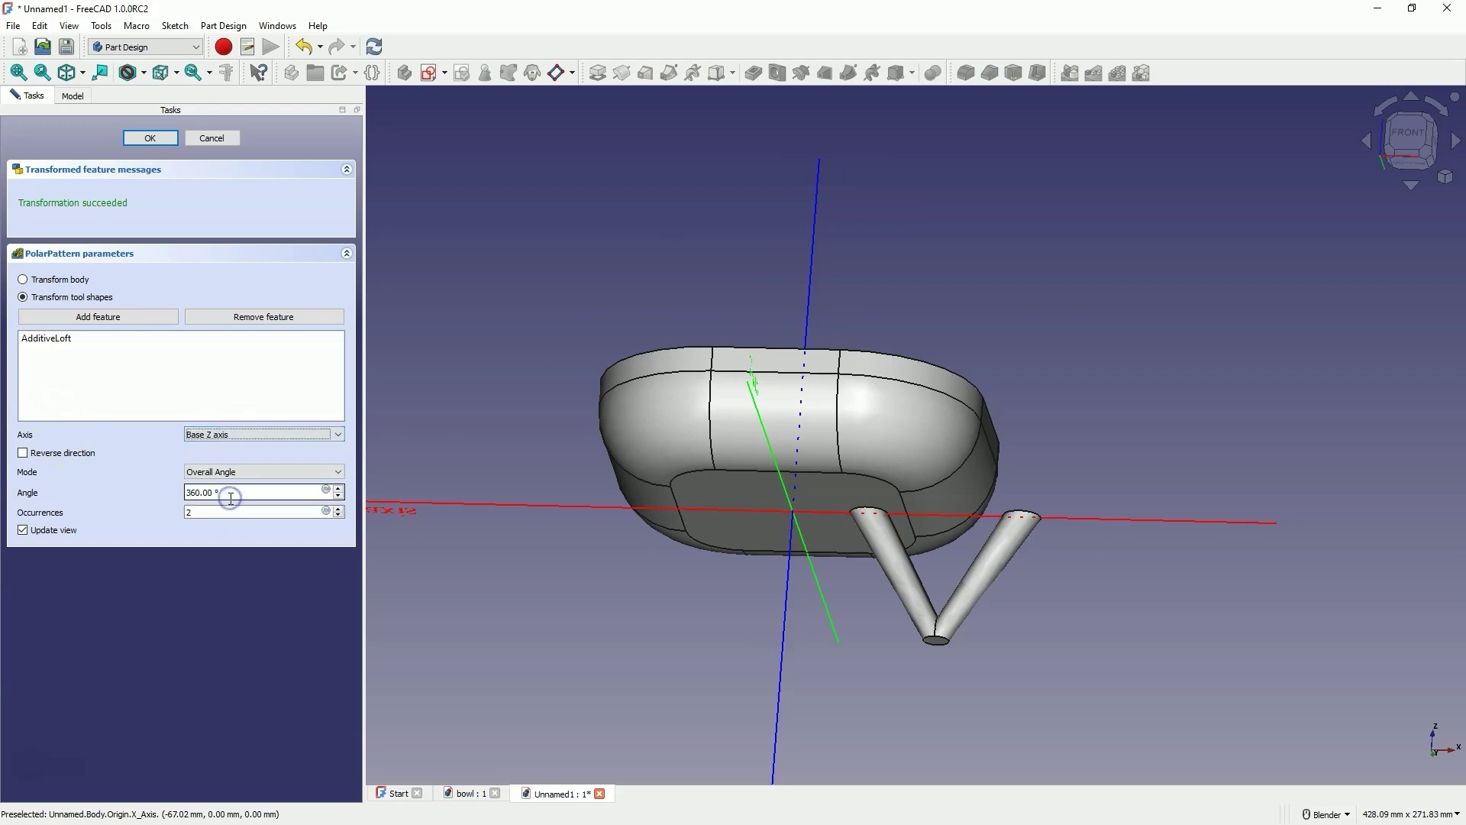
{"action": "left_click", "coordinate": [338, 508]}
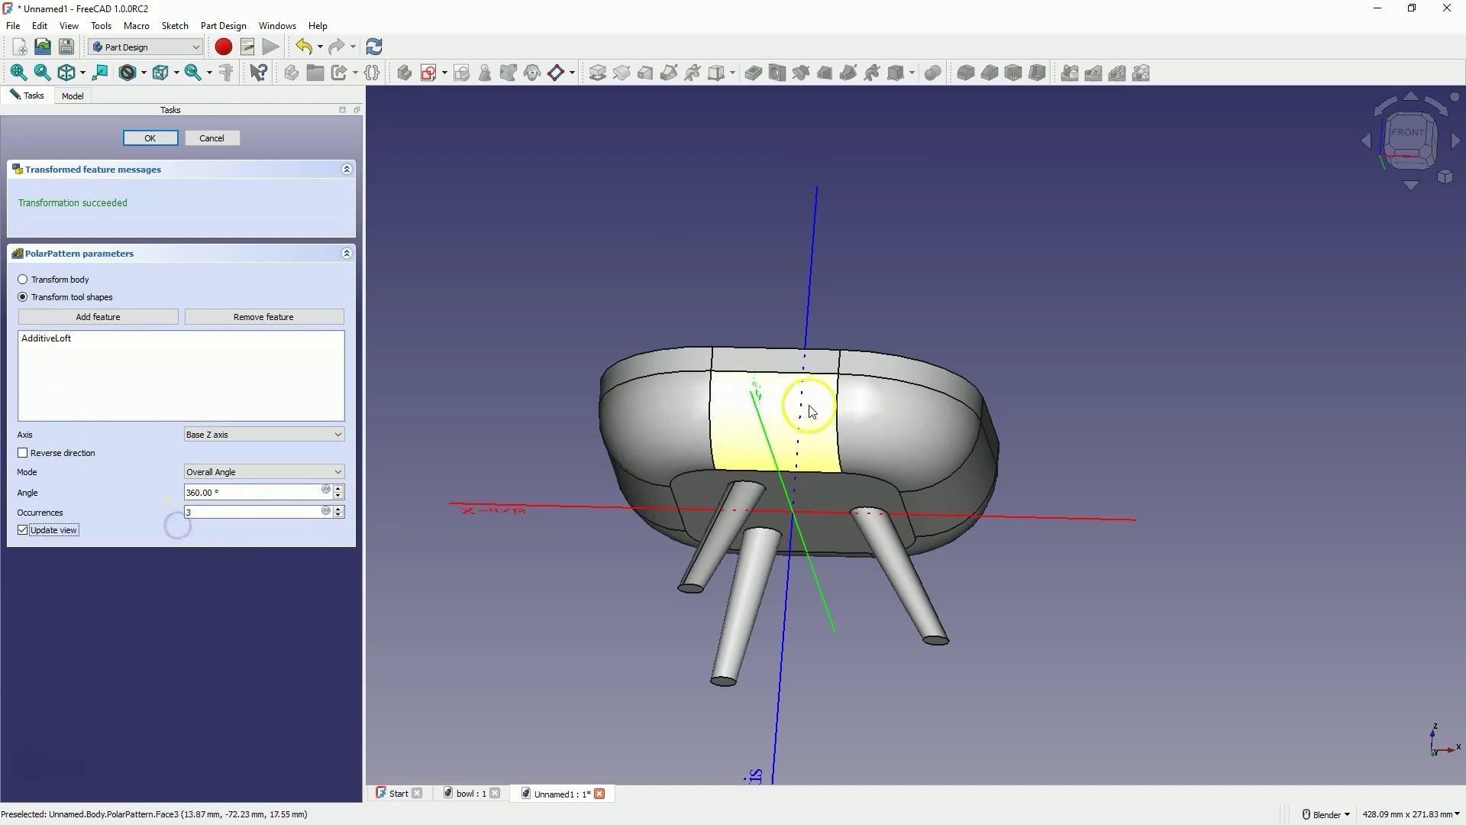
{"action": "middle_click_drag", "start_coordinate": [801, 403], "coordinate": [764, 436]}
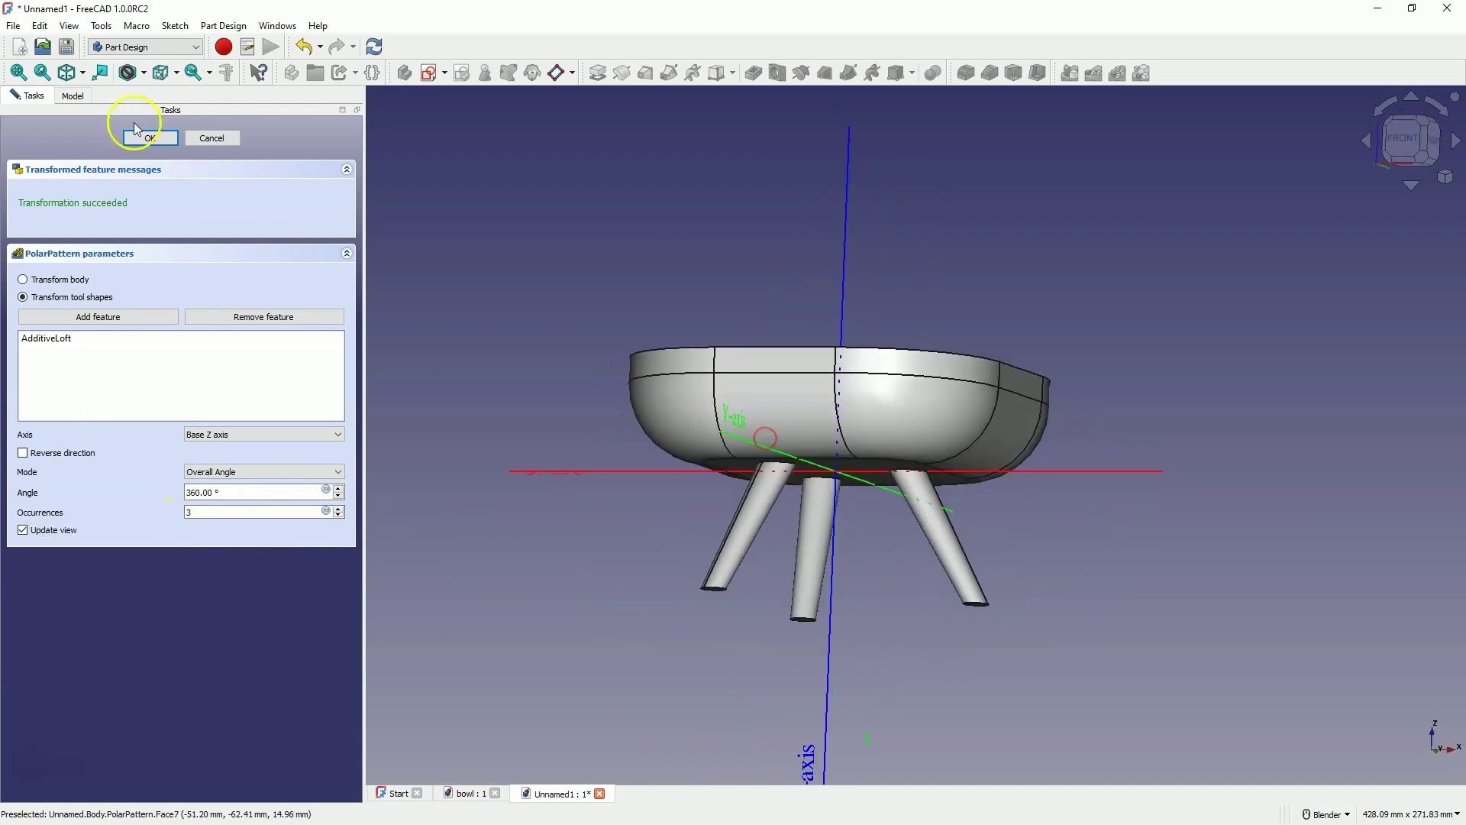
{"action": "left_click", "coordinate": [135, 138]}
{"action": "mouse_move", "coordinate": [826, 349]}
{"action": "middle_mouse_down"}
{"action": "mouse_move", "coordinate": [916, 216]}
{"action": "mouse_move", "coordinate": [703, 226]}
{"action": "mouse_move", "coordinate": [830, 399]}
{"action": "mouse_move", "coordinate": [873, 410]}
{"action": "mouse_move", "coordinate": [795, 425]}
{"action": "mouse_move", "coordinate": [845, 410]}
{"action": "mouse_move", "coordinate": [822, 351]}
{"action": "middle_mouse_up"}
{"action": "scroll", "coordinate": [822, 351], "scroll_direction": "up", "scroll_amount": 1}
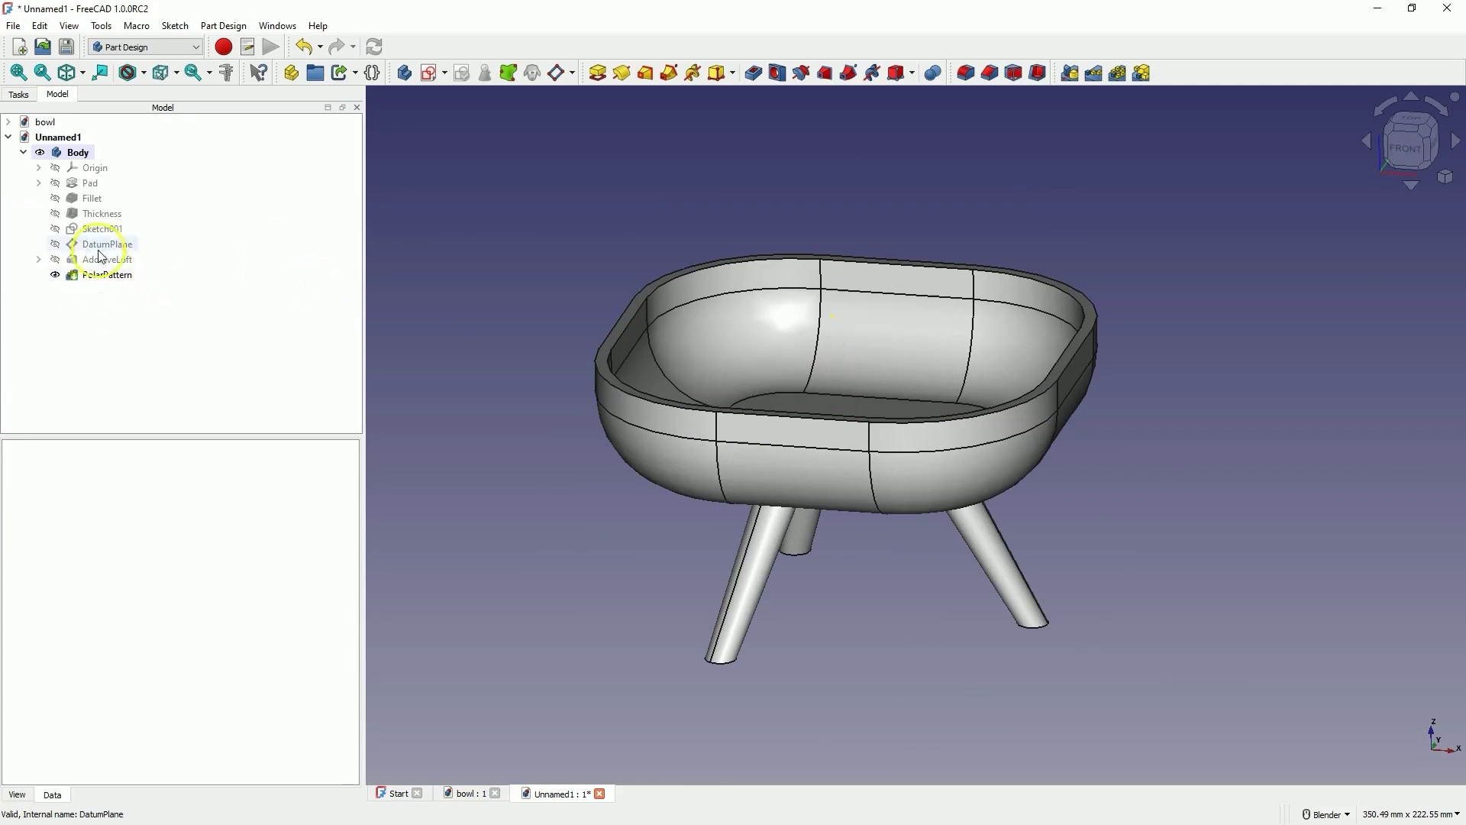
Step: Apply Random color to the whole Body, turning it magenta
{"action": "right_click", "coordinate": [74, 153]}
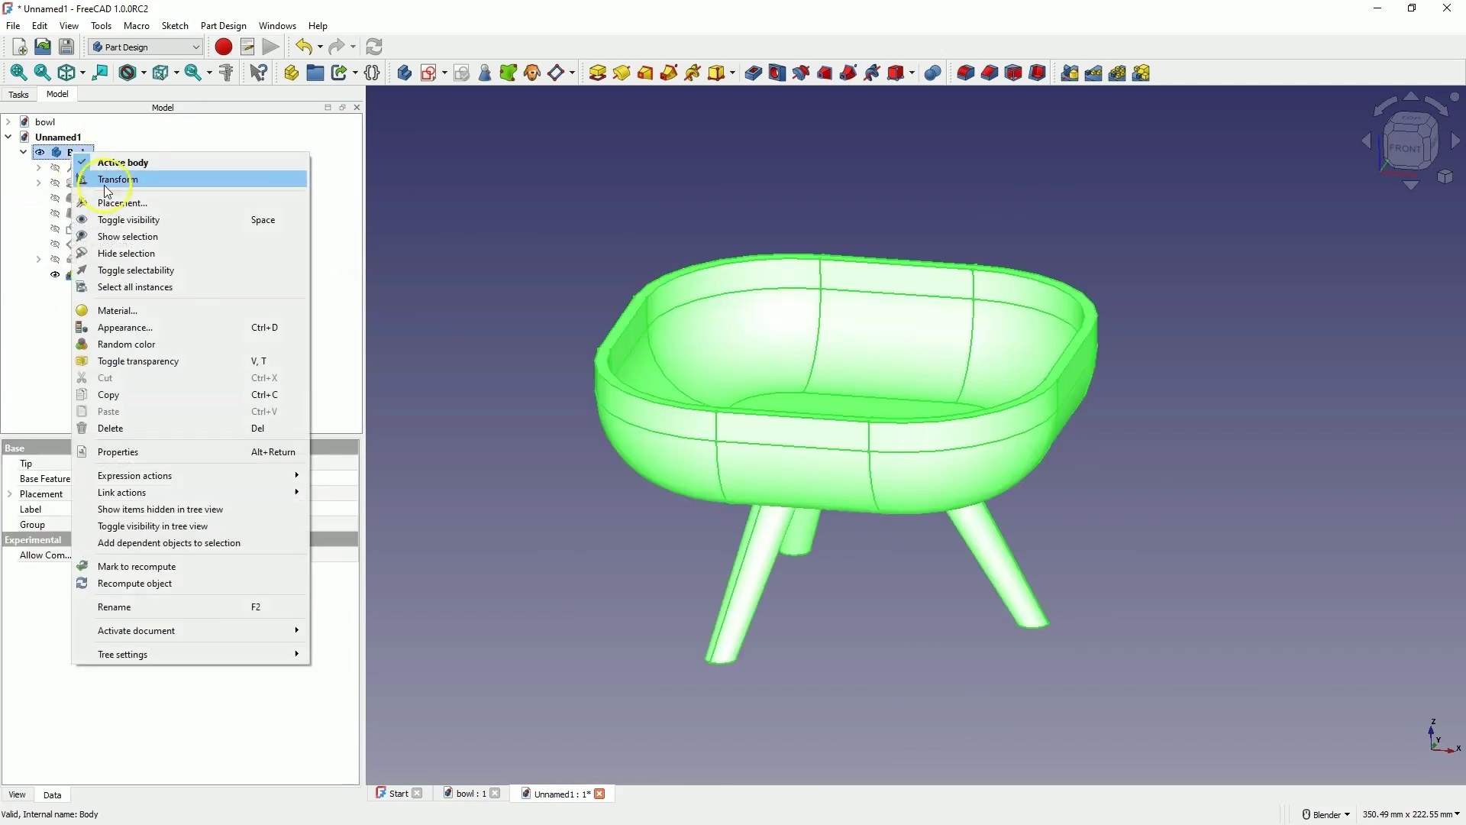
{"action": "left_click", "coordinate": [149, 353]}
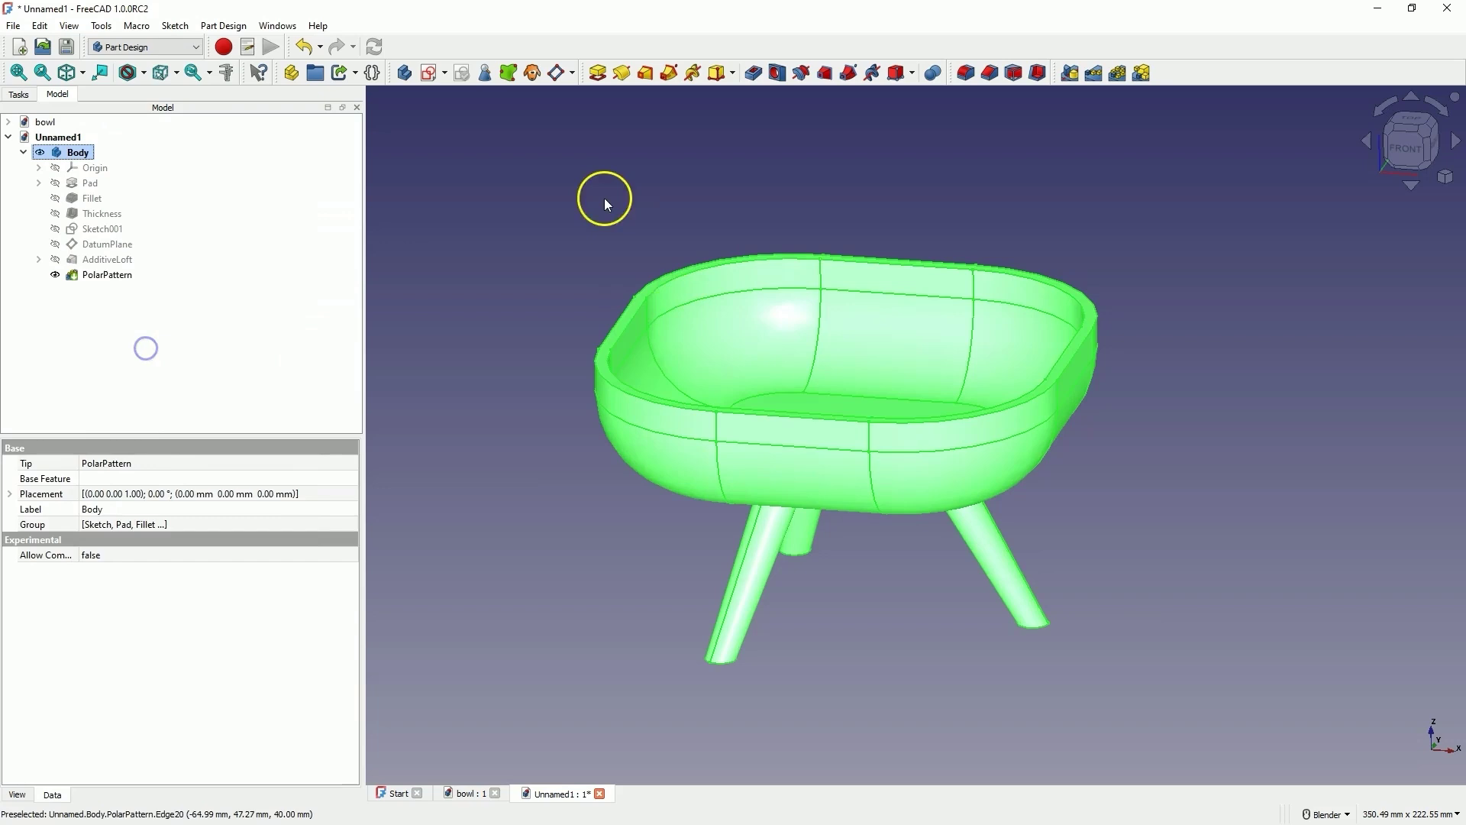
{"action": "left_click", "coordinate": [592, 189]}
{"action": "left_click", "coordinate": [76, 153]}
{"action": "right_click", "coordinate": [76, 153]}
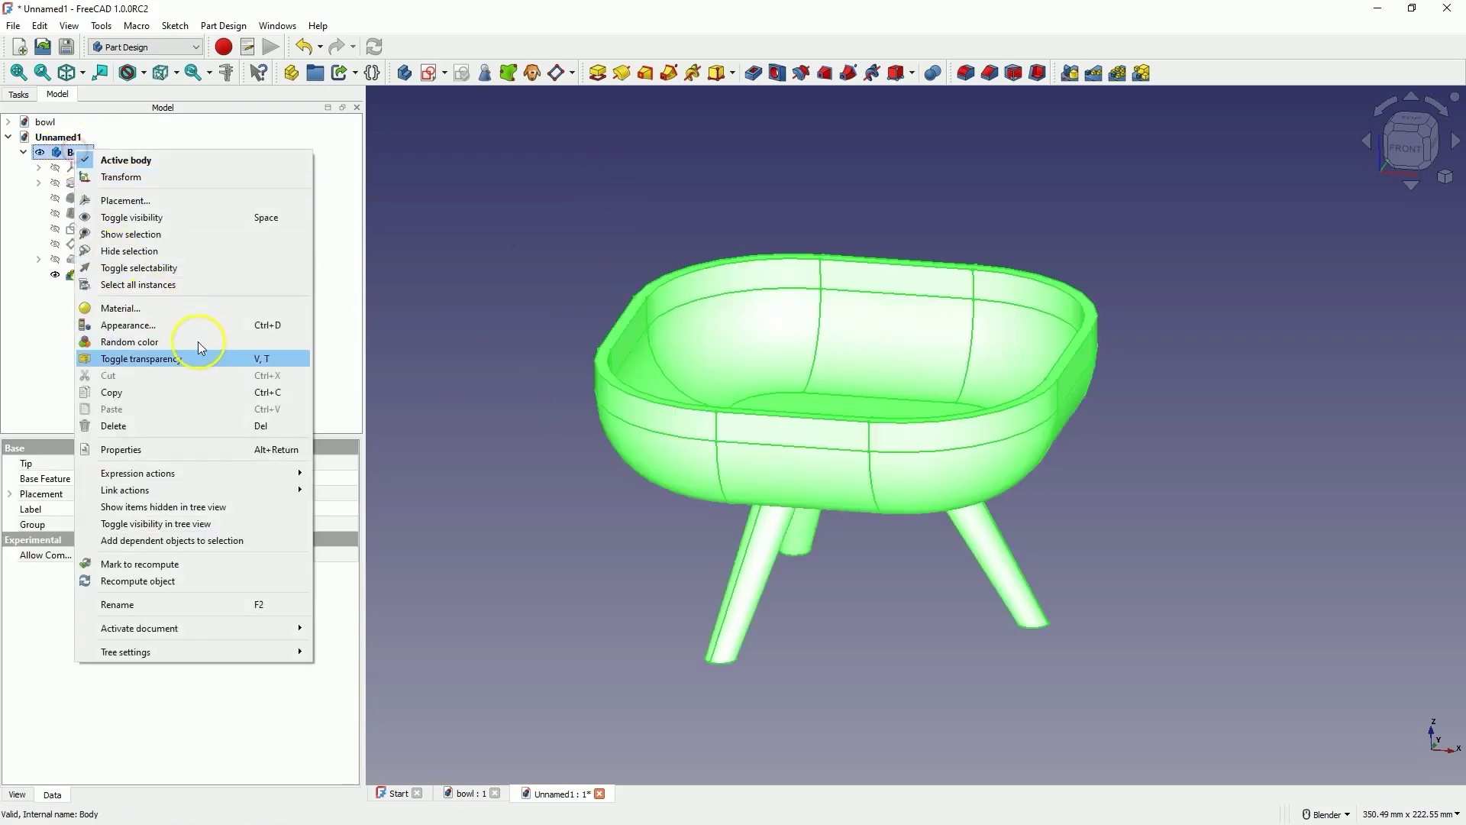
{"action": "left_click", "coordinate": [151, 353]}
{"action": "left_click", "coordinate": [641, 262]}
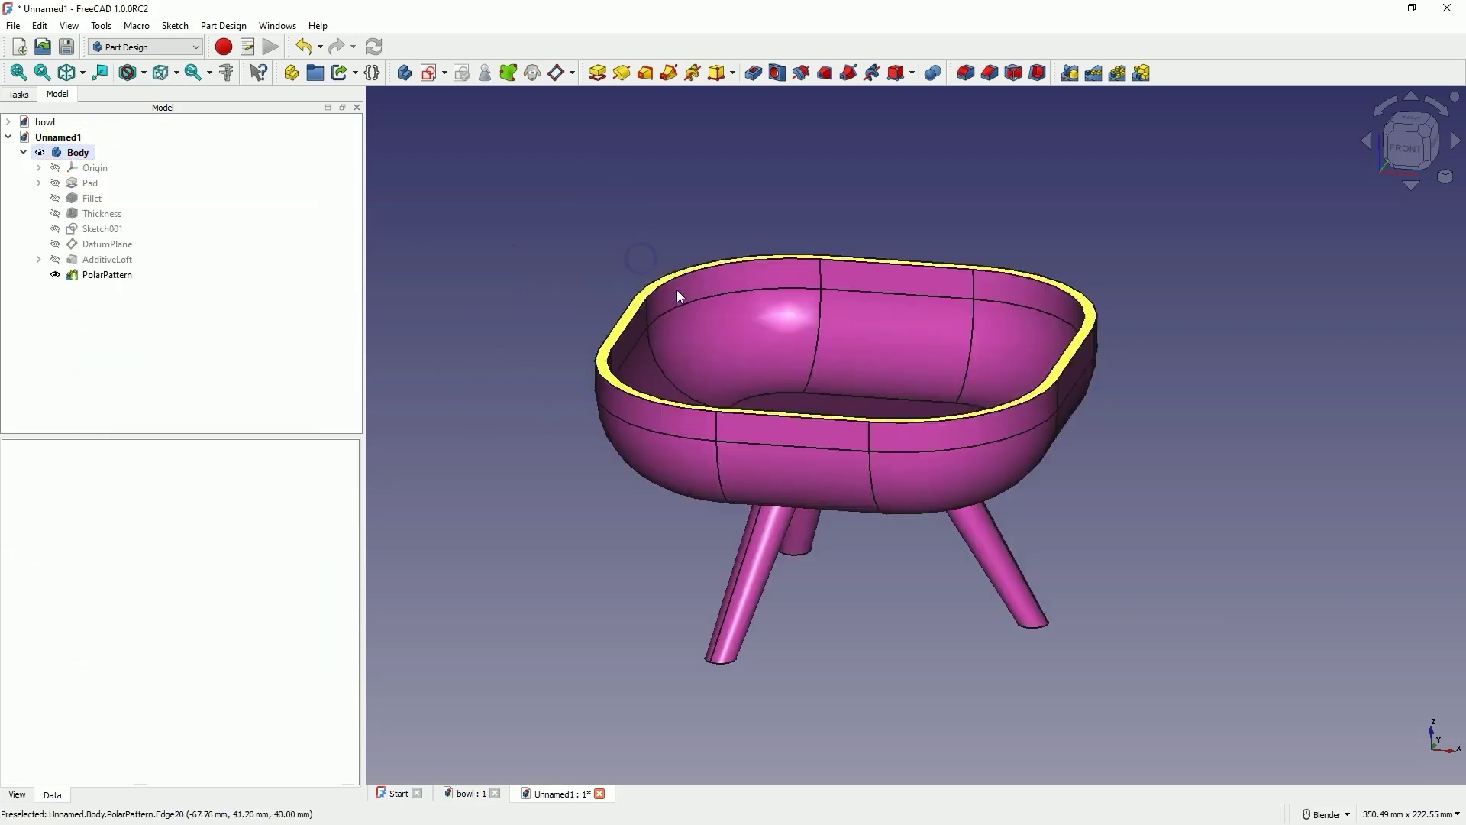
{"action": "middle_click_drag", "start_coordinate": [680, 291], "coordinate": [827, 328]}
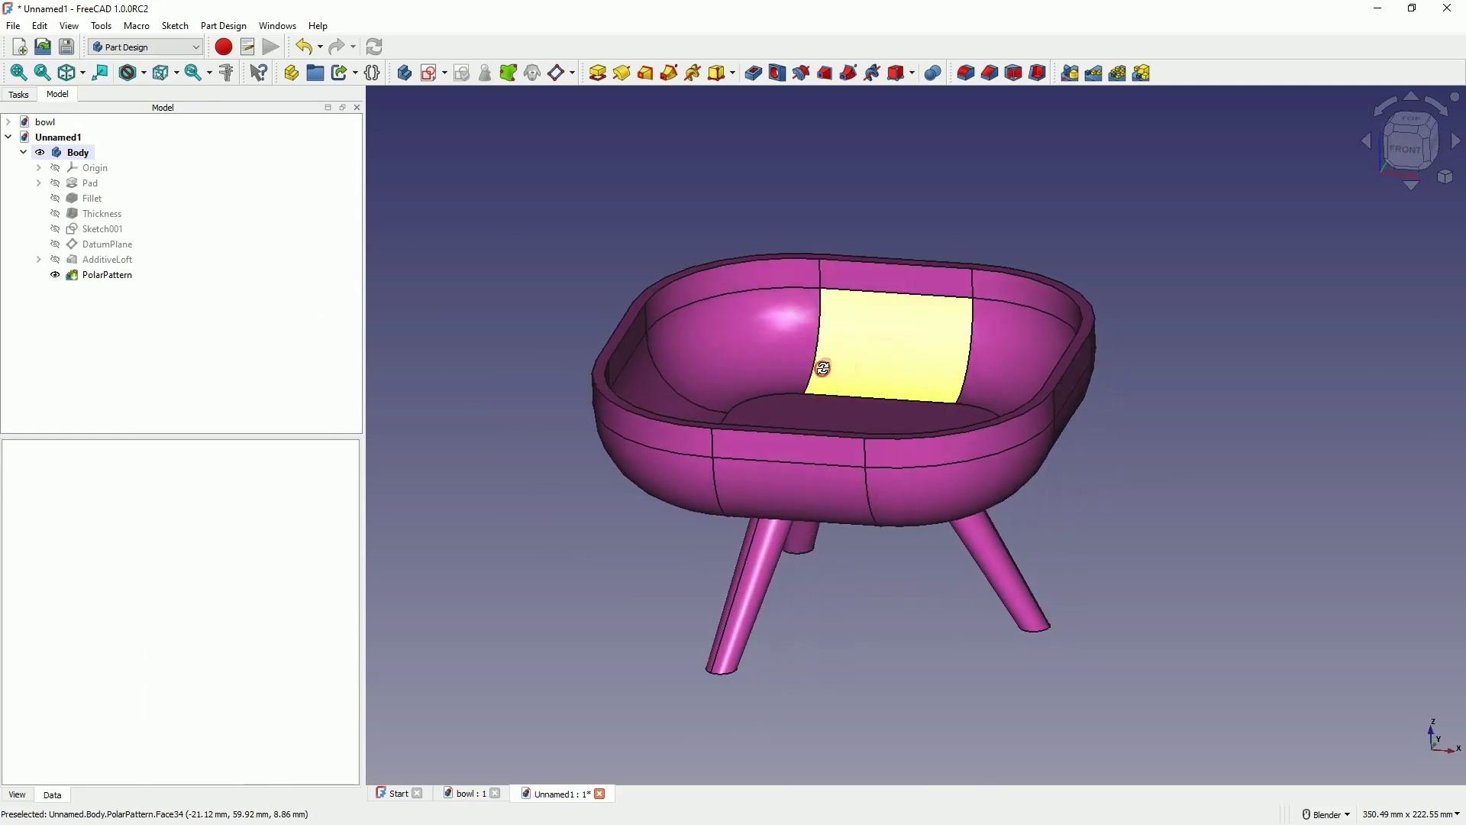